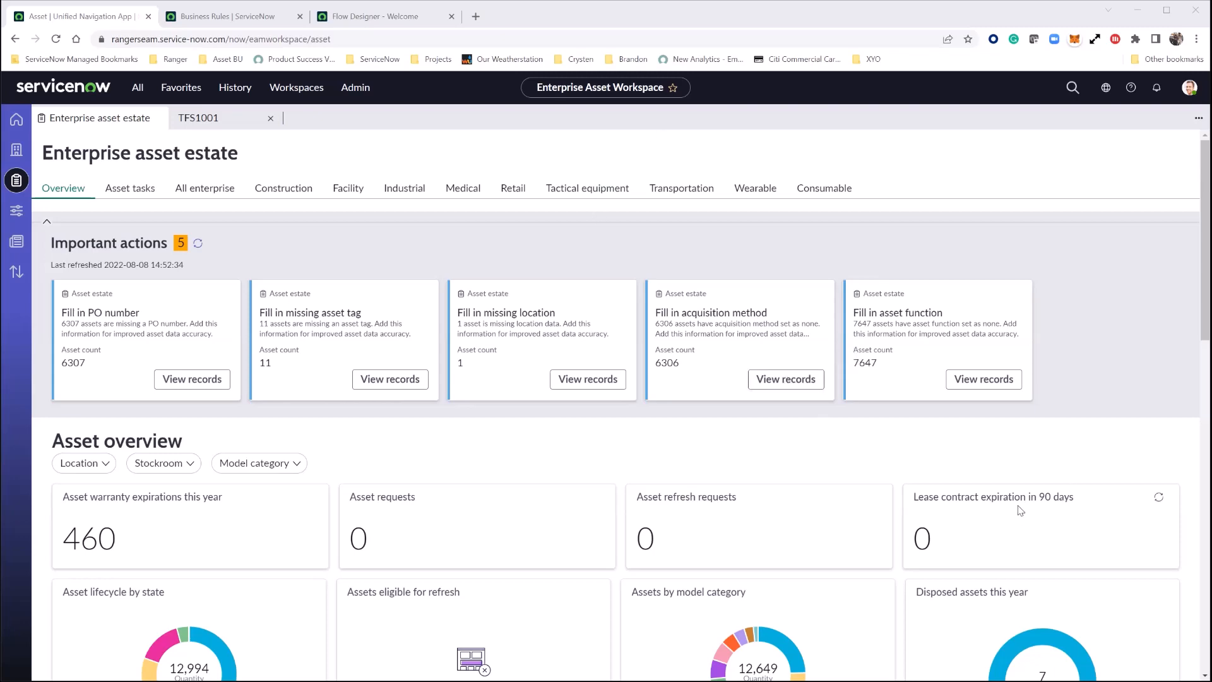
# - Open the Toyota lease contract Vehicle Fleet East 2020 from the lease contracts list
pyautogui.scroll(-15, 1020, 510)
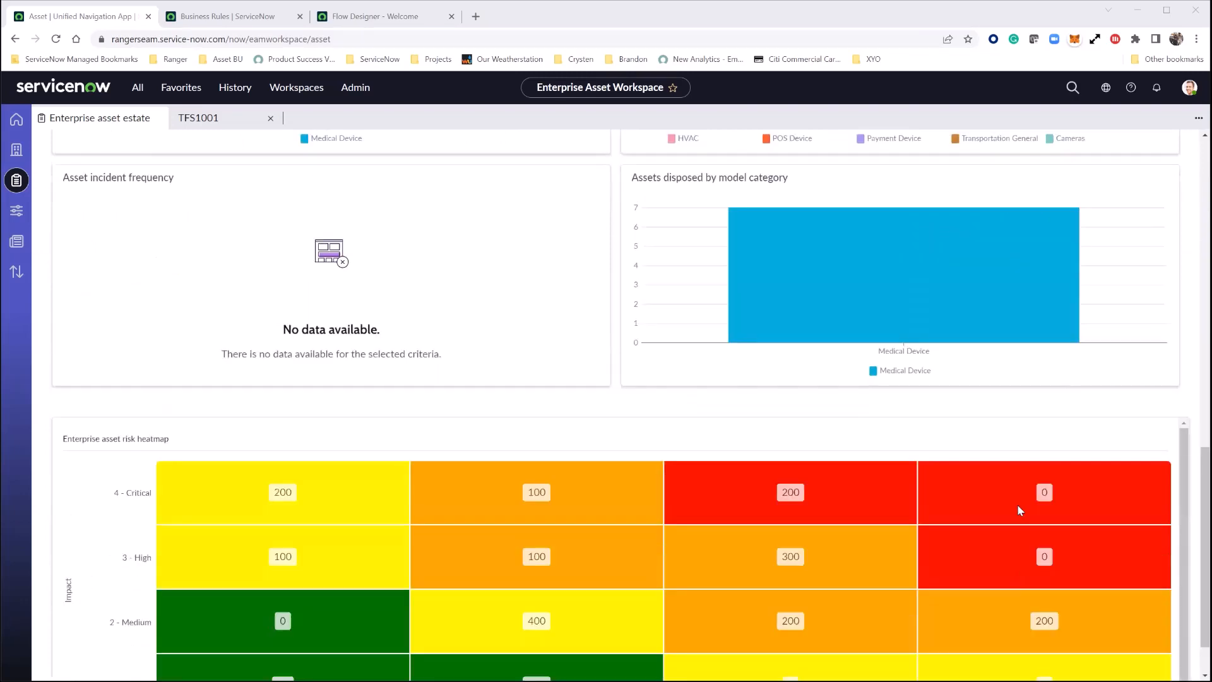
pyautogui.scroll(15, 1021, 510)
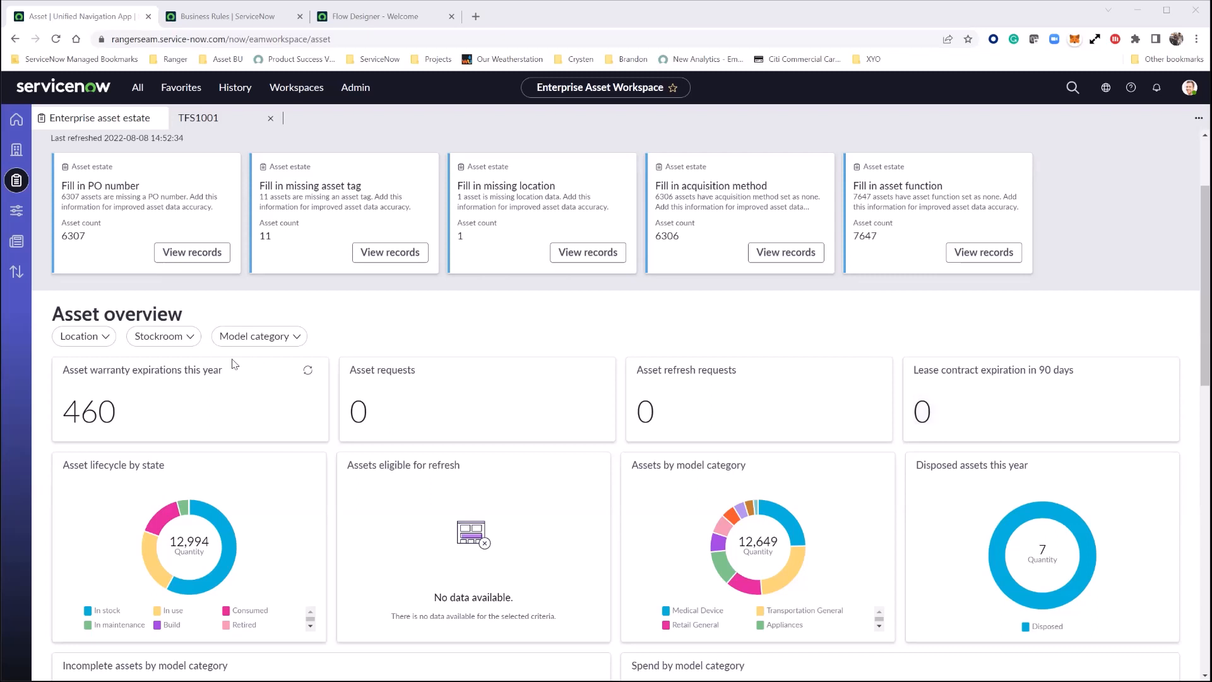
pyautogui.click(17, 243)
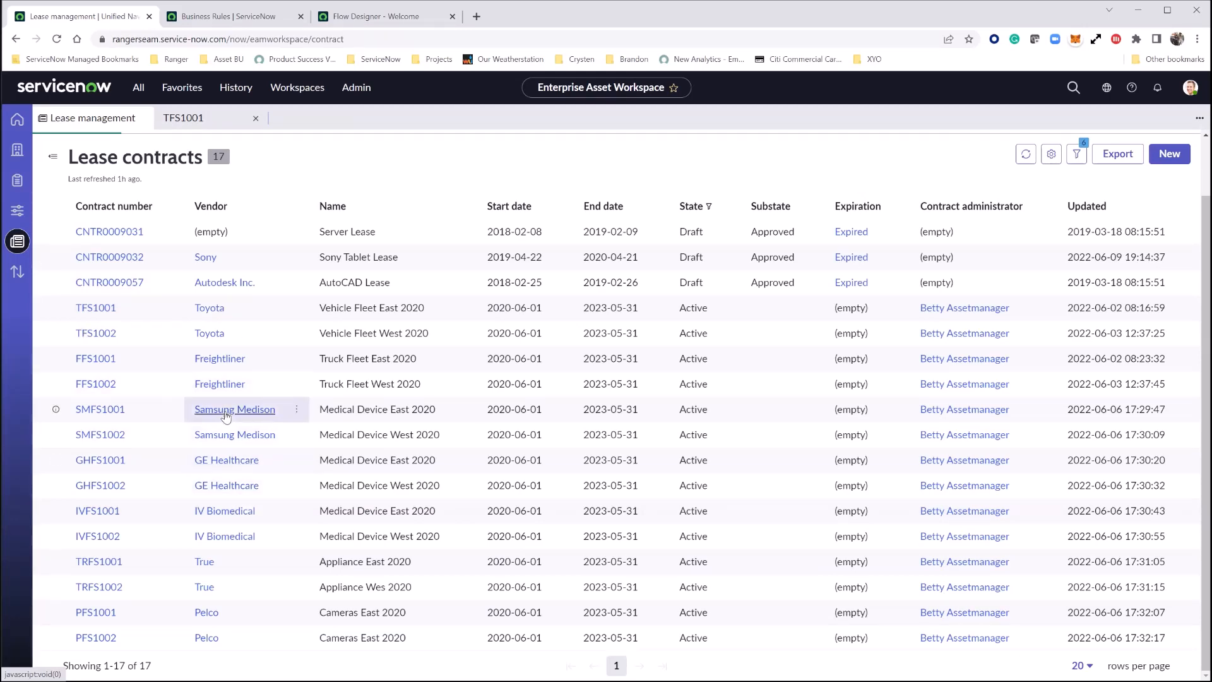
pyautogui.click(104, 309)
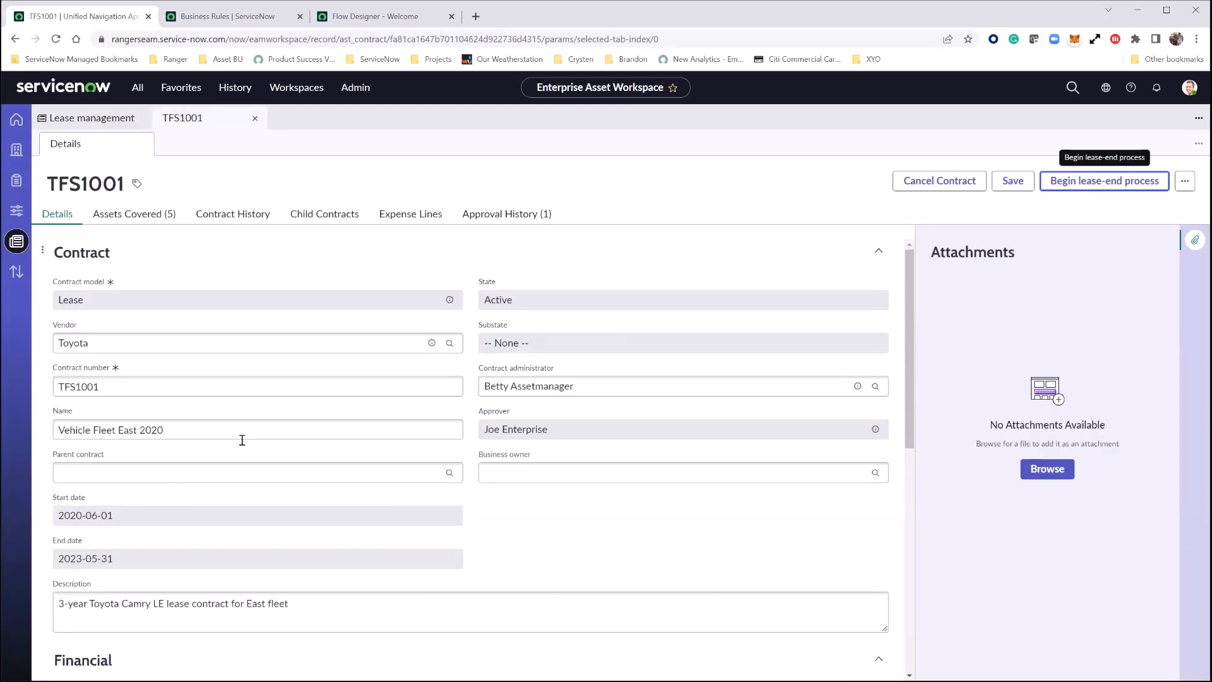
# - Review the contract's dates, financial terms and description, then its covered assets and approval history
pyautogui.scroll(-3, 404, 505)
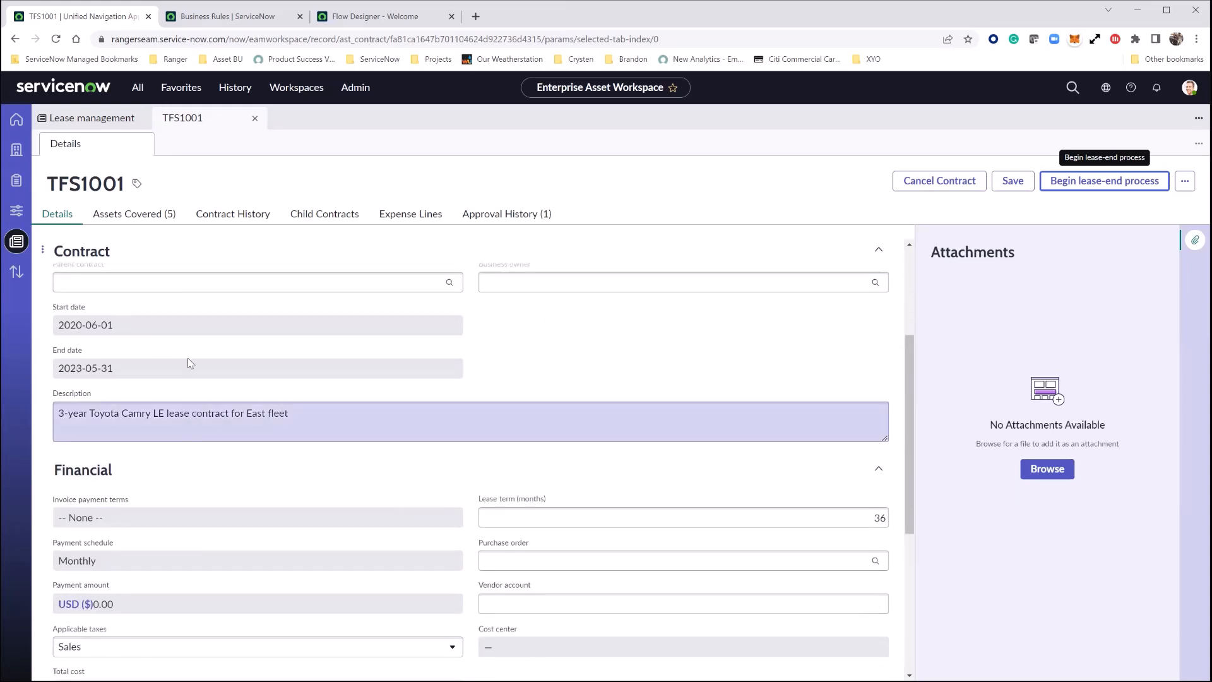
pyautogui.scroll(3, 188, 364)
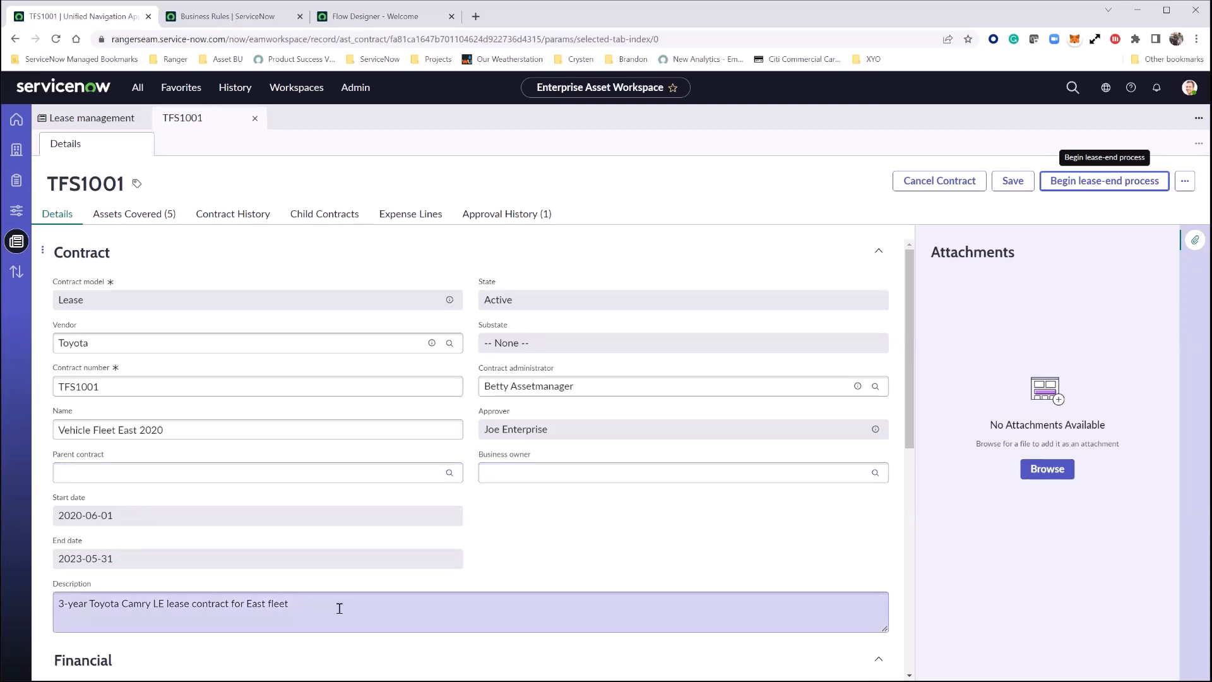
pyautogui.moveTo(316, 604); pyautogui.dragTo(52, 604)
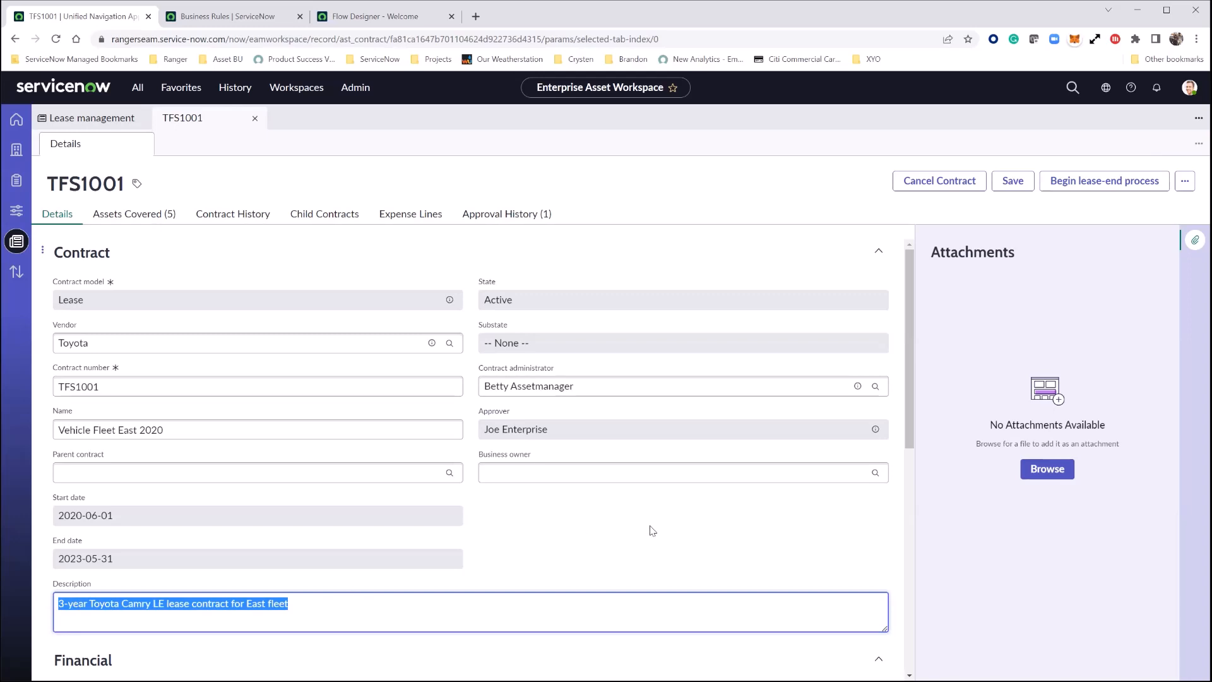
pyautogui.click(136, 216)
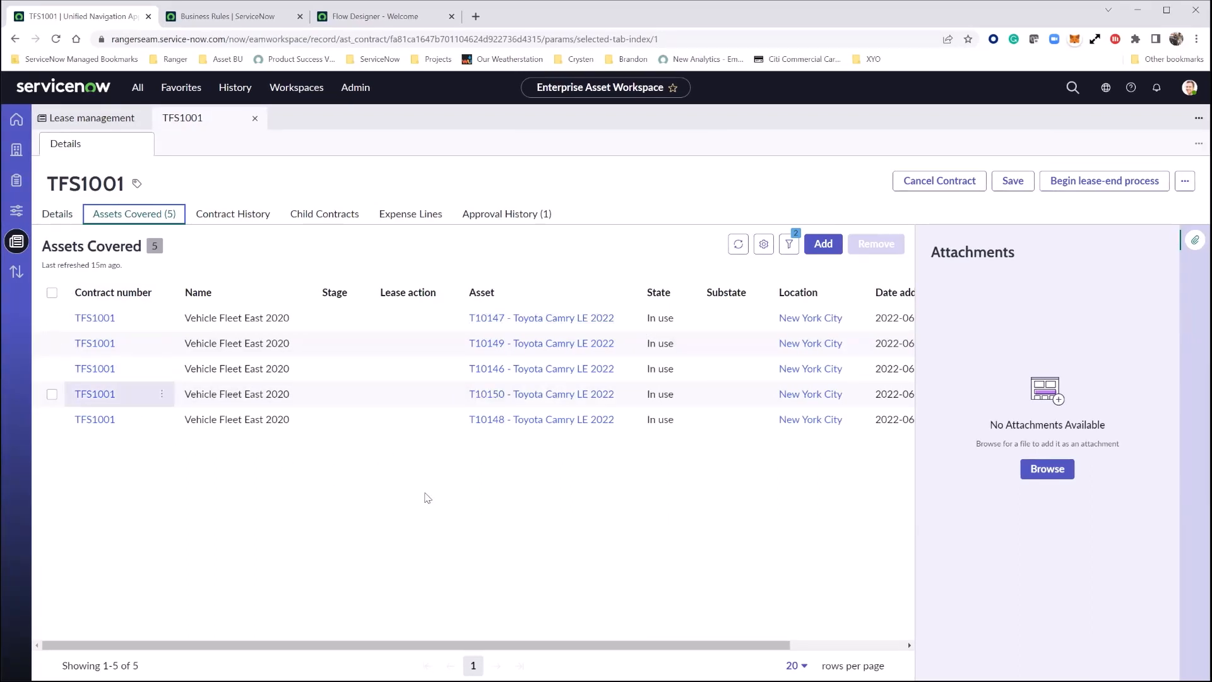
pyautogui.click(507, 217)
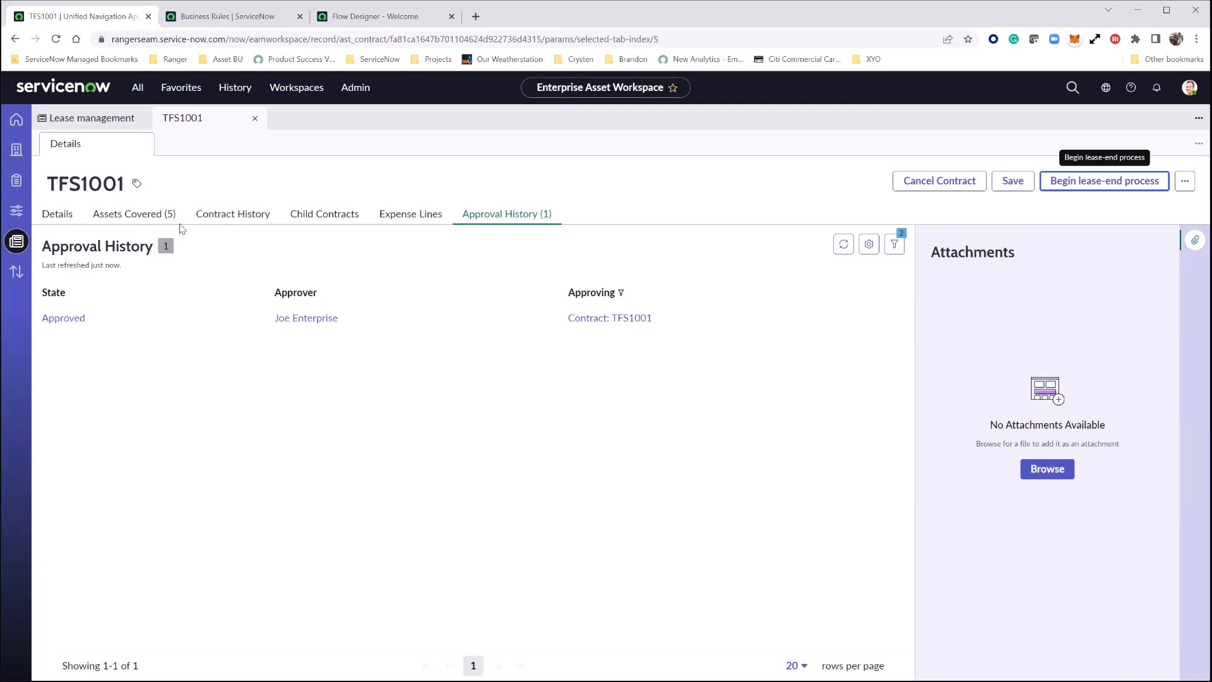
pyautogui.click(132, 215)
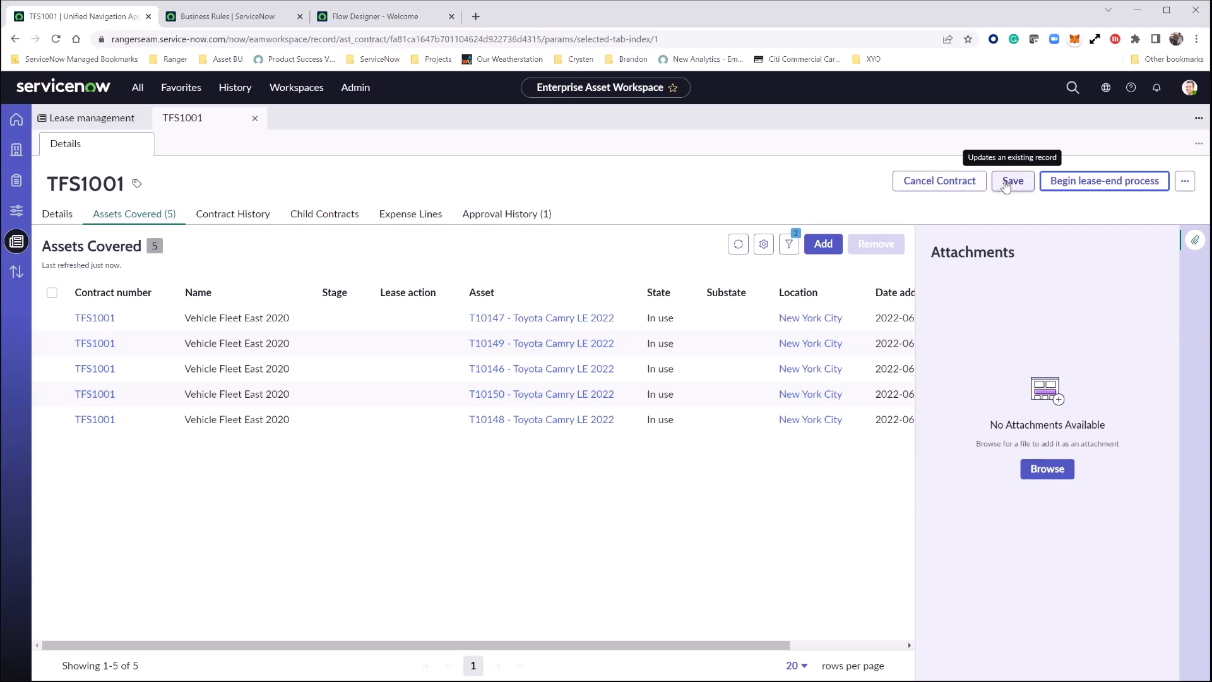
# - Begin the lease-end process for the contract and display its lease-end assets
pyautogui.click(1090, 184)
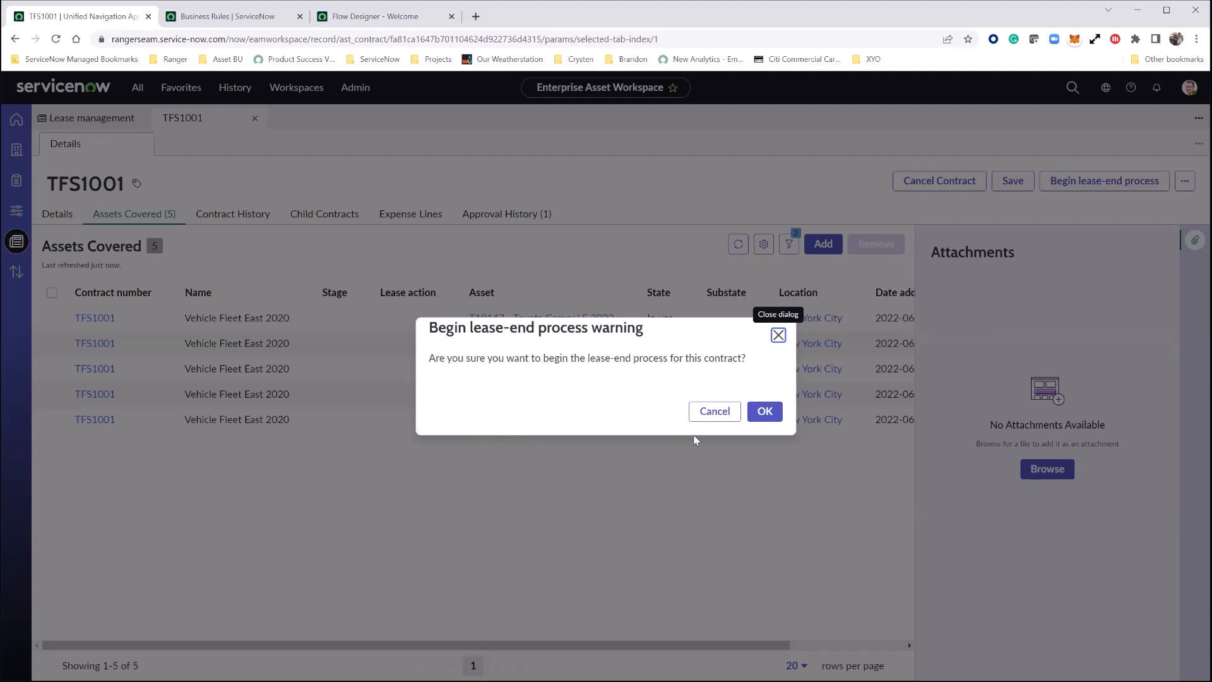
pyautogui.click(764, 411)
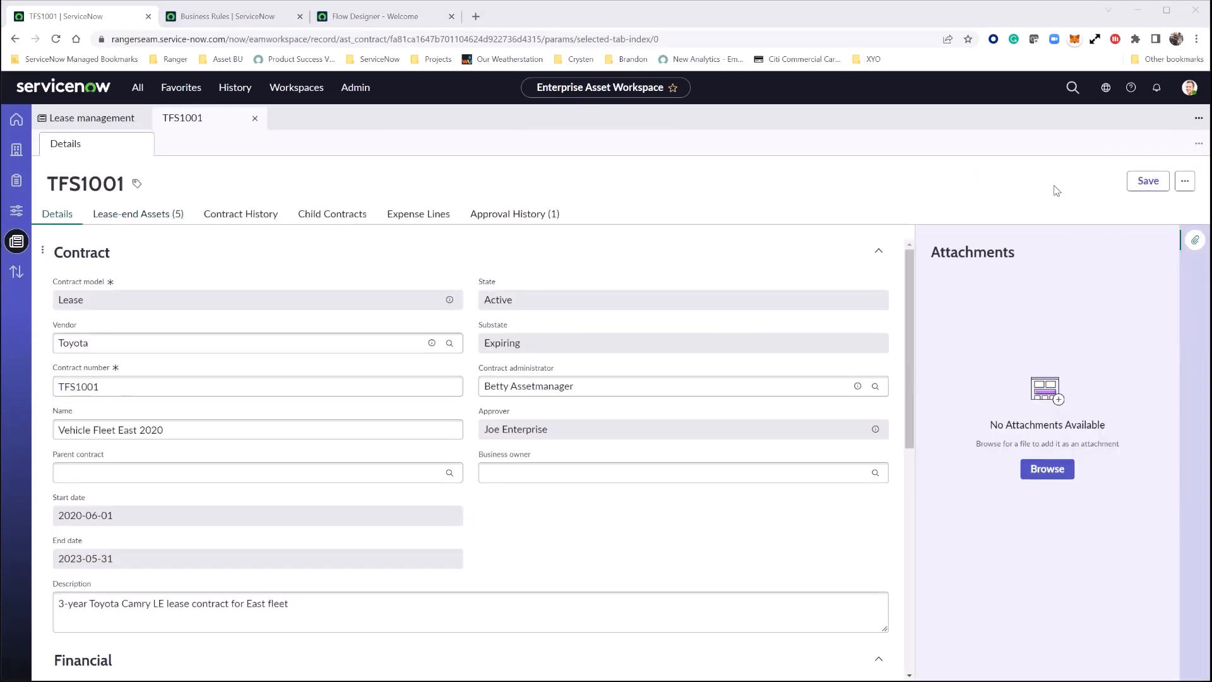
pyautogui.click(126, 216)
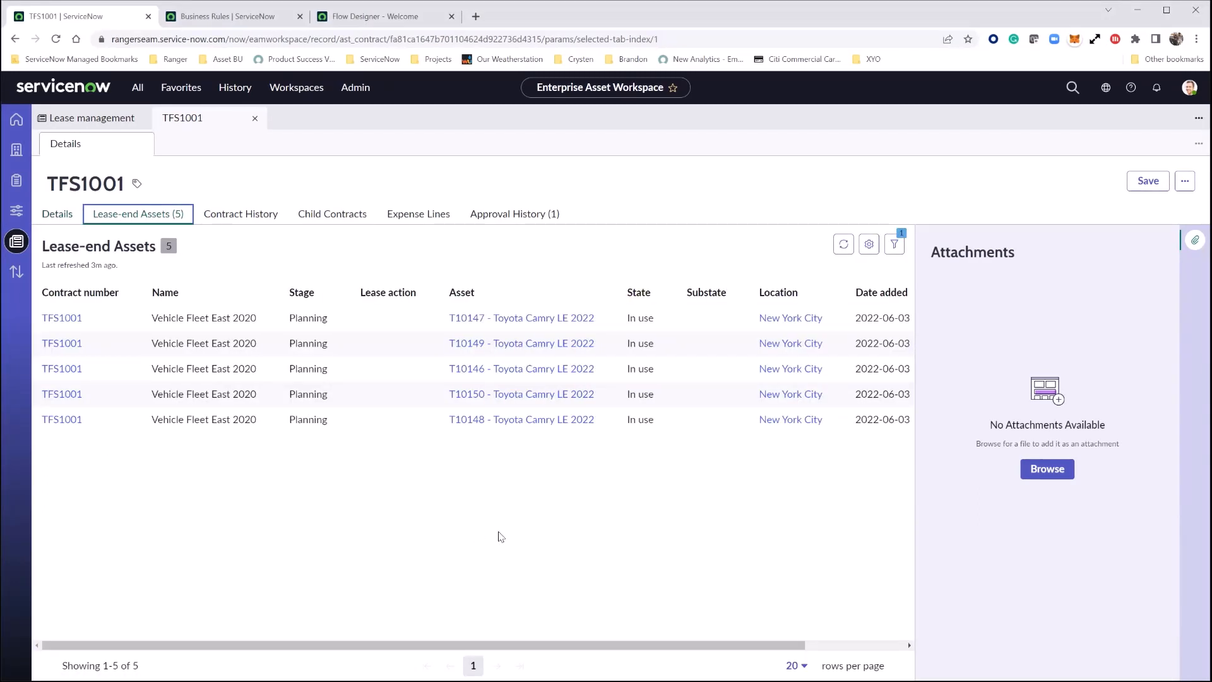
# - Open the planning task of lease-end asset T10147 - Toyota Camry LE 2022, set the lease action to Return and close the task
pyautogui.click(60, 318)
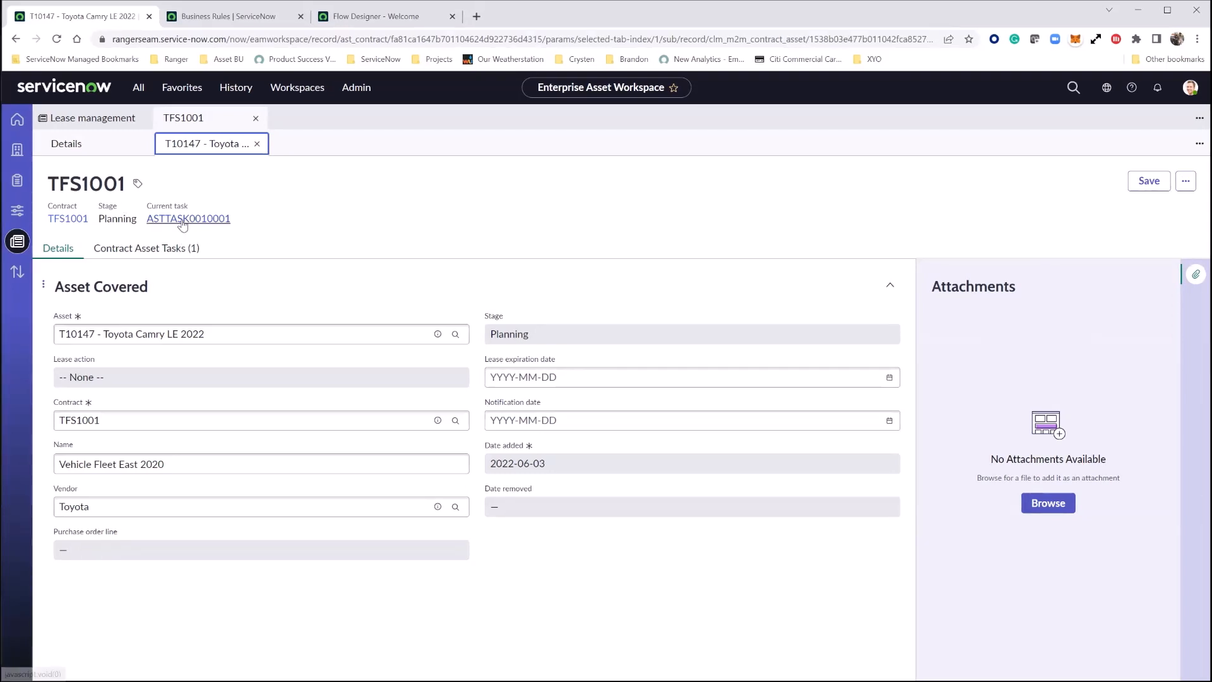
pyautogui.click(182, 221)
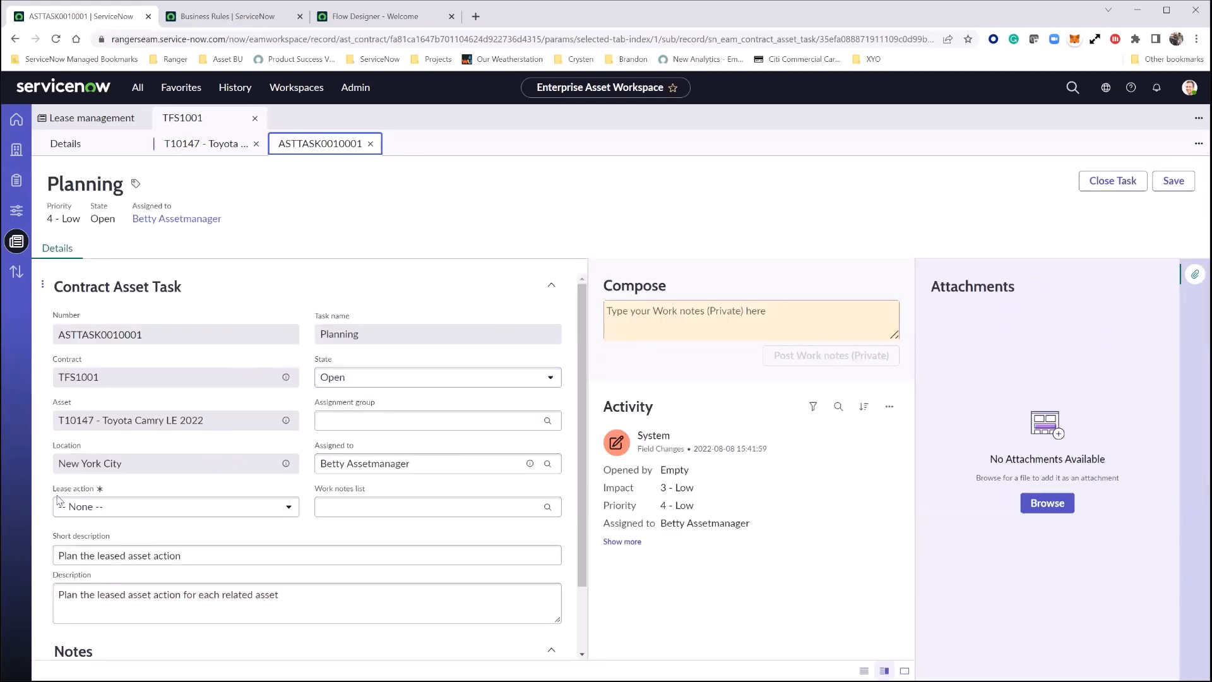
pyautogui.click(288, 511)
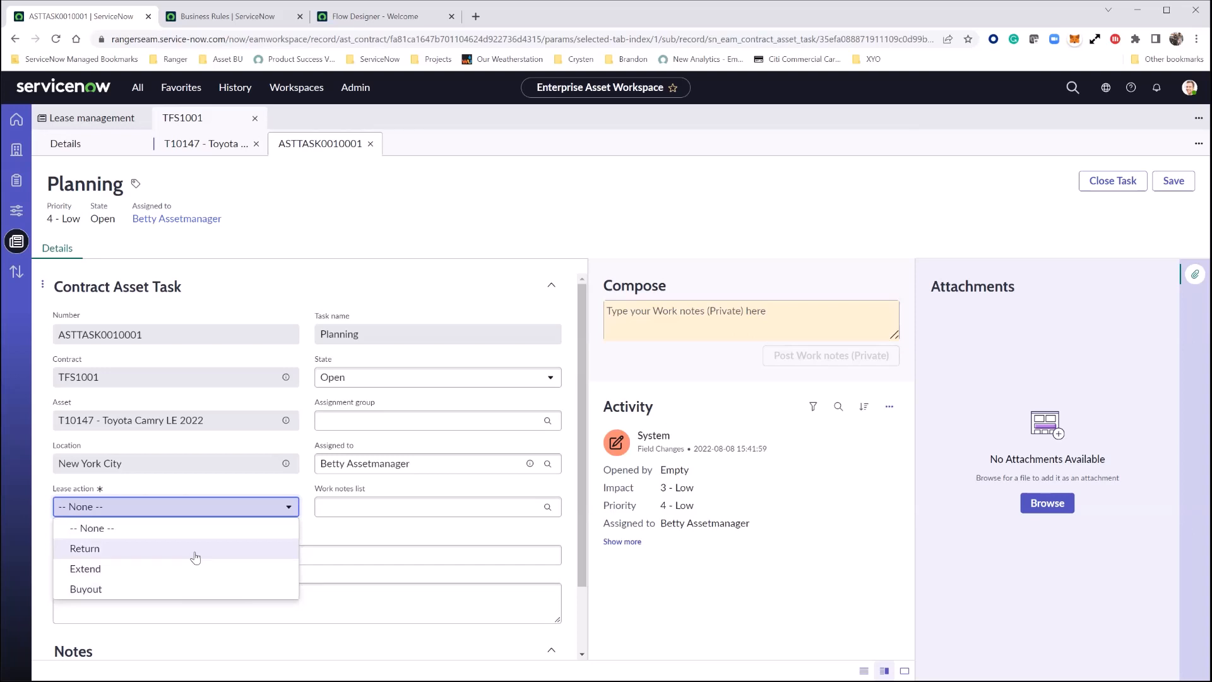
pyautogui.click(196, 549)
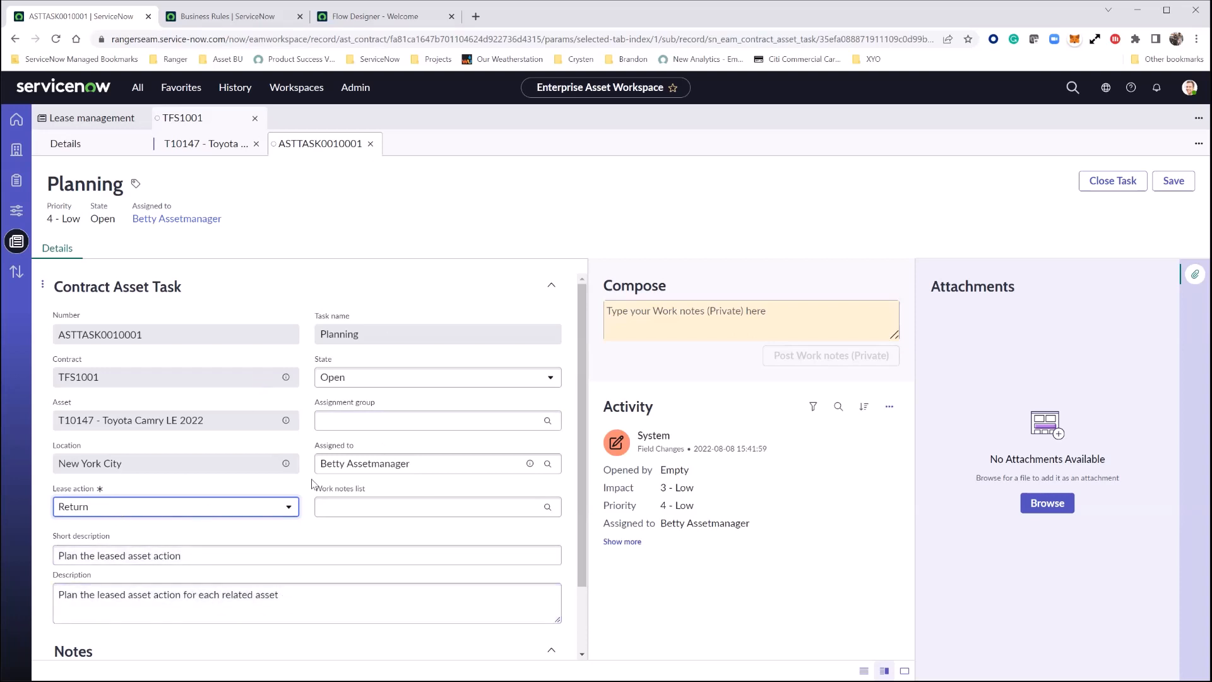
pyautogui.click(1112, 181)
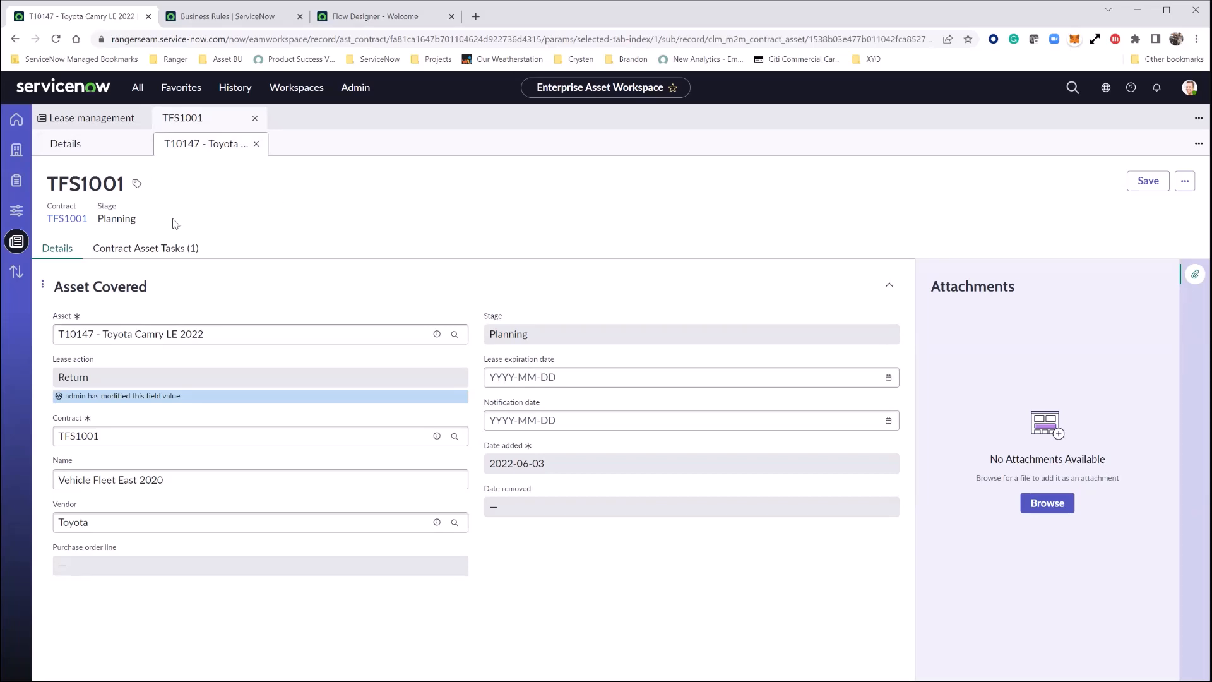
# - Open the asset's Collection task from its contract asset tasks and set Asset collected to Yes
pyautogui.click(126, 248)
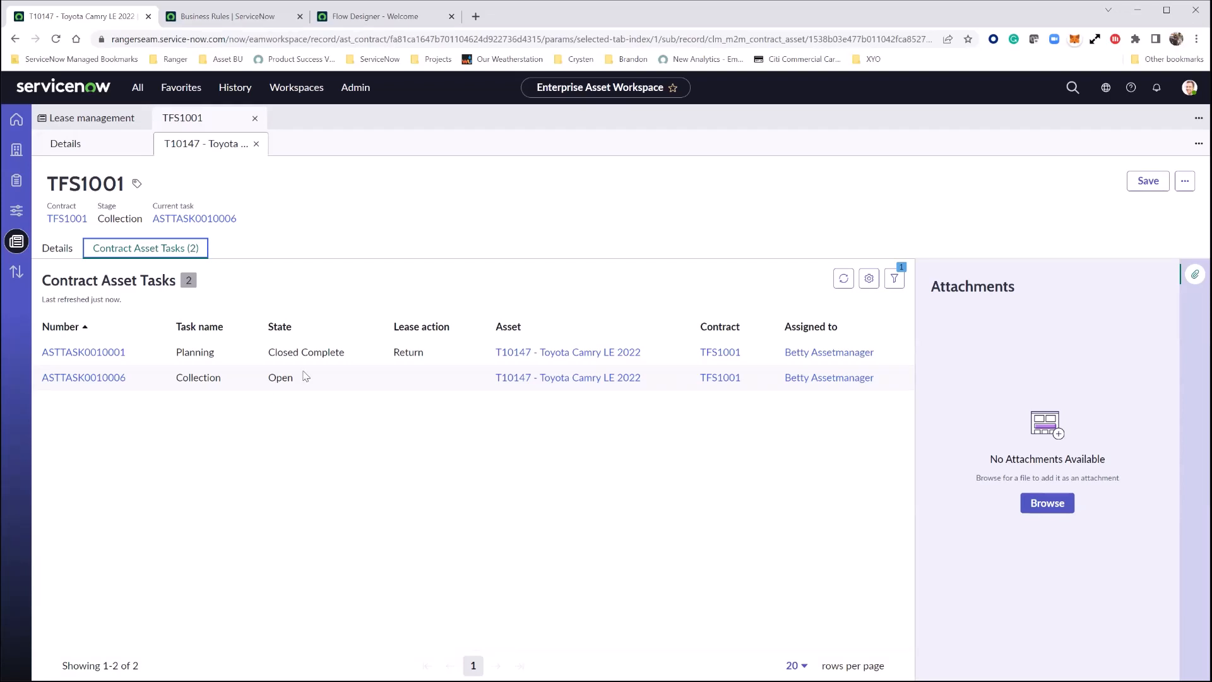
pyautogui.click(89, 378)
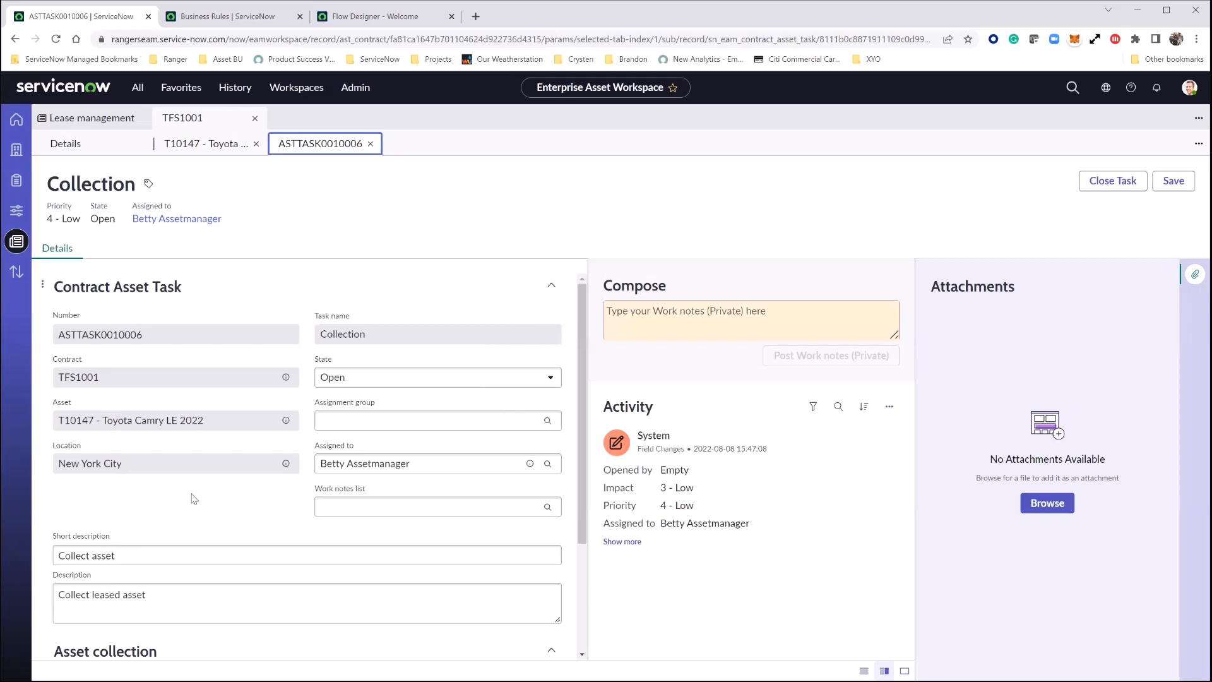
pyautogui.scroll(-3, 194, 498)
pyautogui.scroll(2, 194, 498)
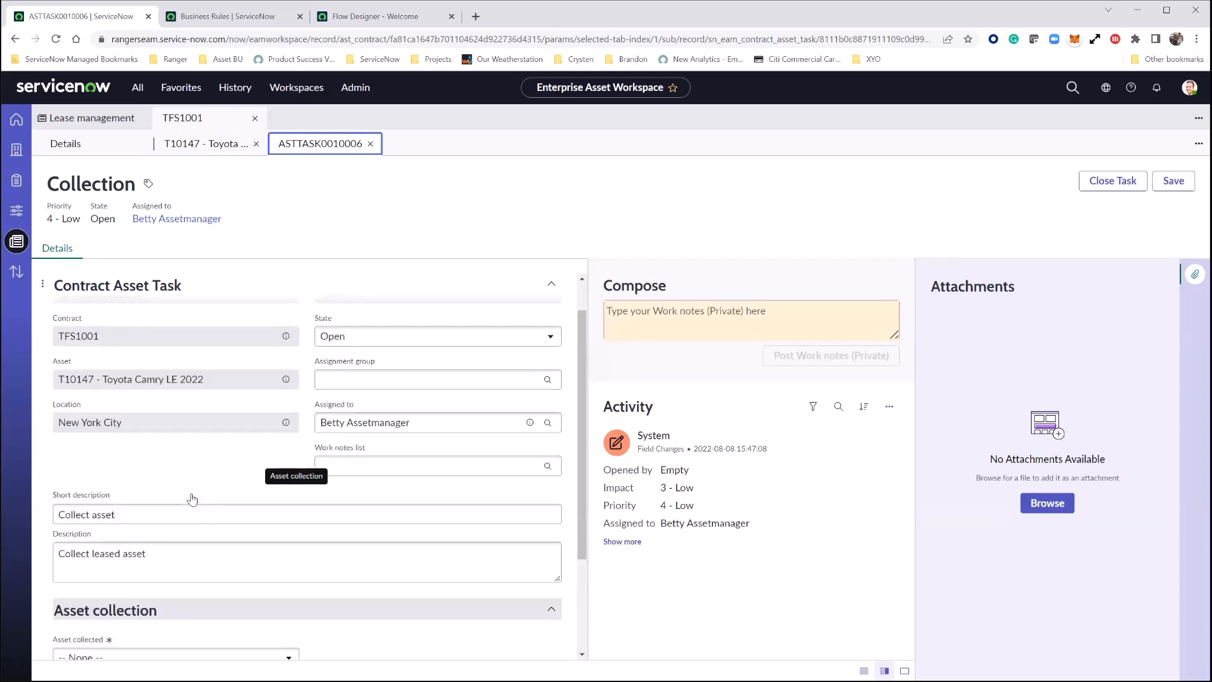
pyautogui.scroll(-2, 193, 498)
pyautogui.scroll(-1, 192, 499)
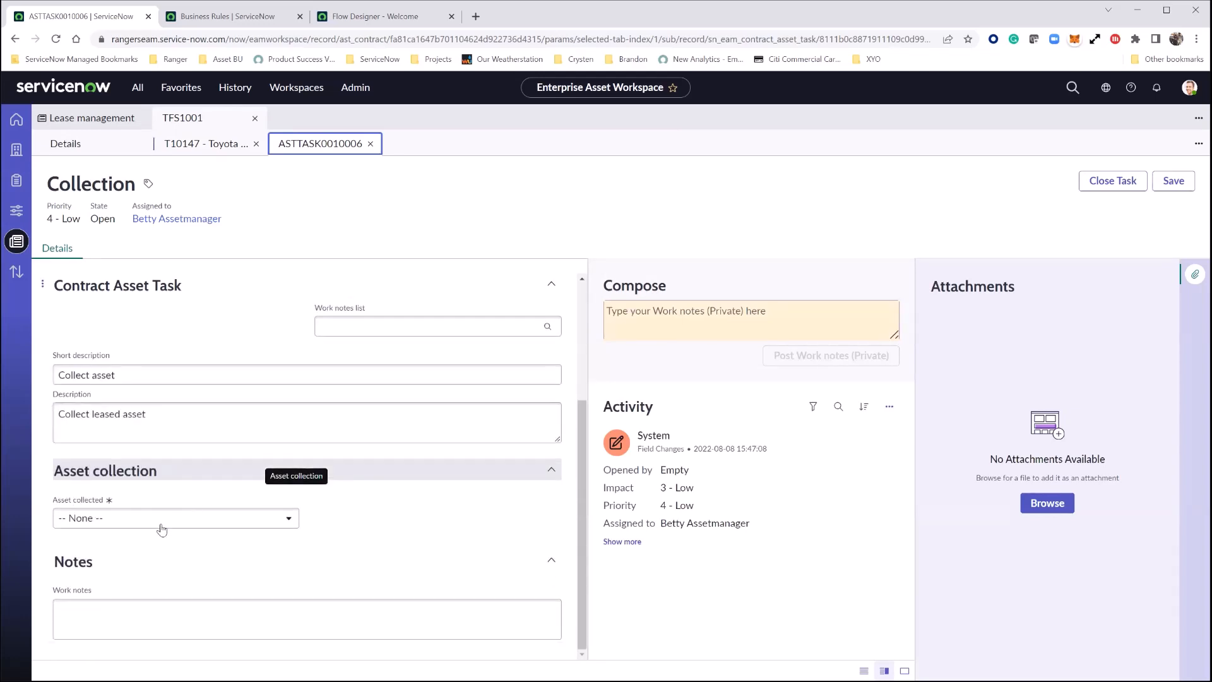
pyautogui.click(250, 528)
pyautogui.click(189, 561)
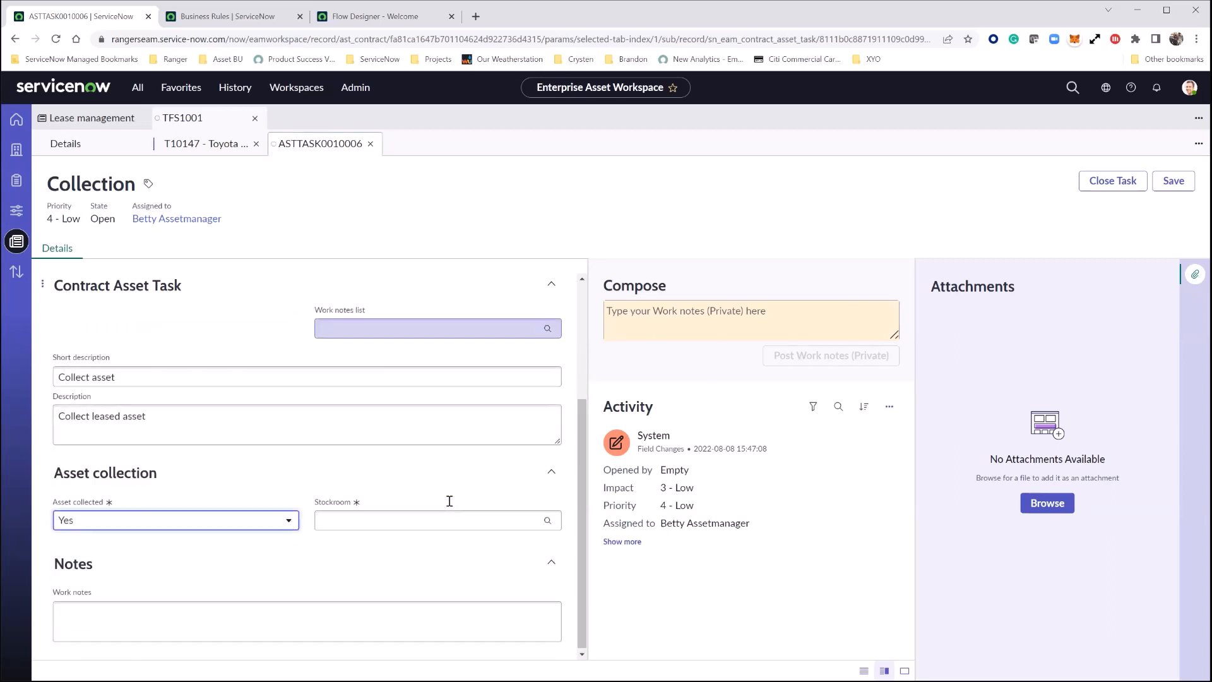
# - Set the stockroom to EAM Stockroom East and close the Collection task
pyautogui.click(491, 518)
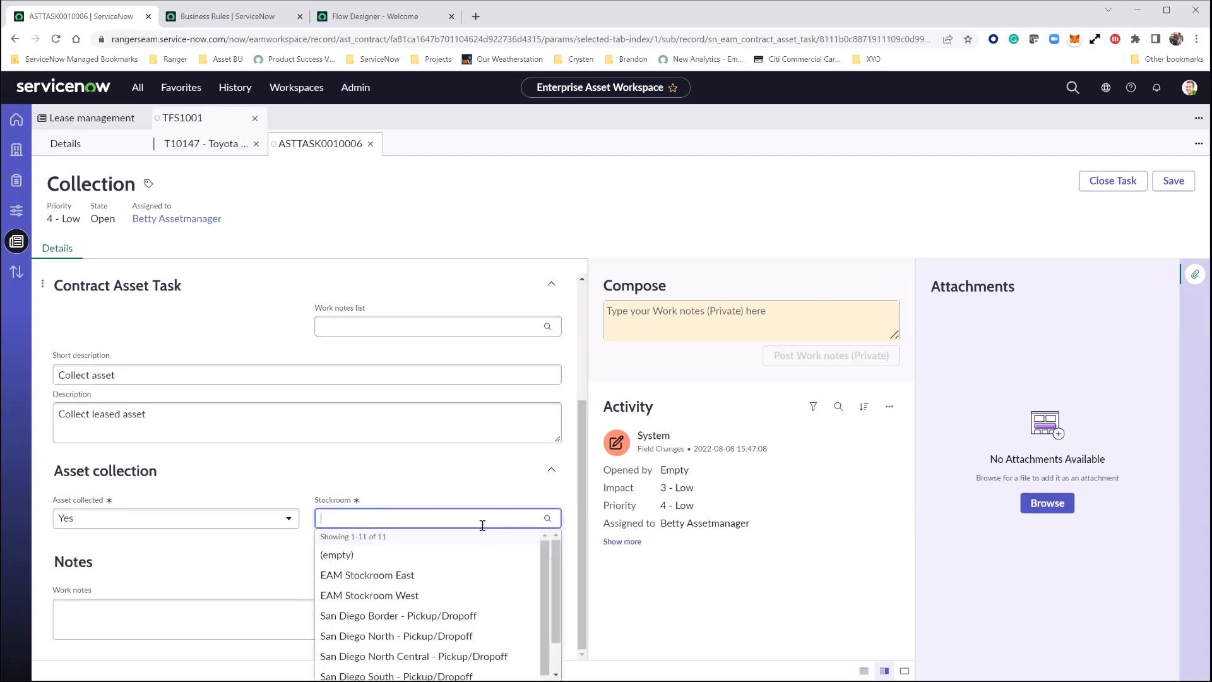
pyautogui.click(404, 576)
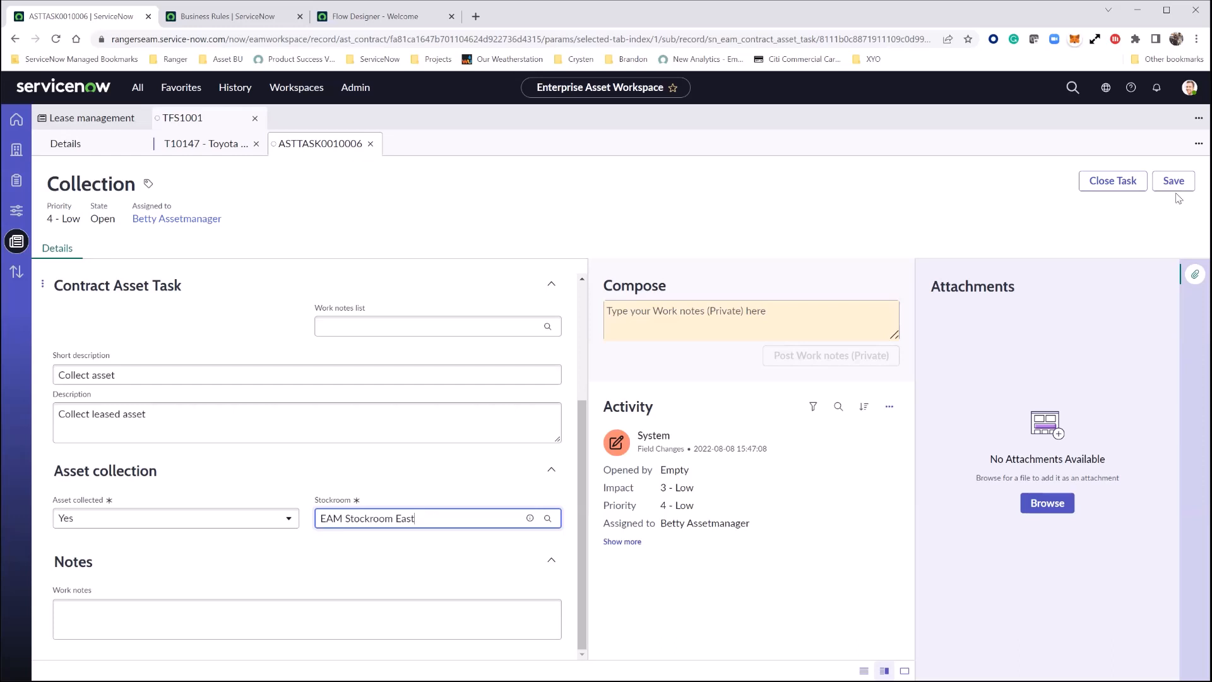
pyautogui.click(1102, 188)
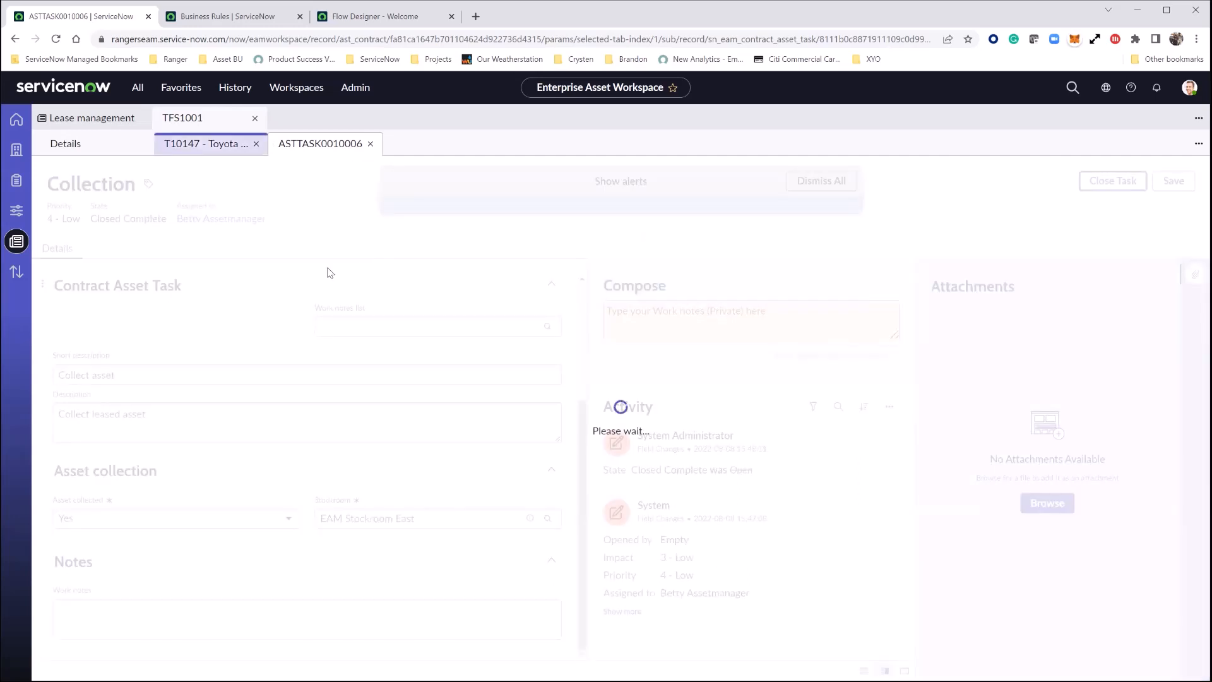
pyautogui.click(817, 181)
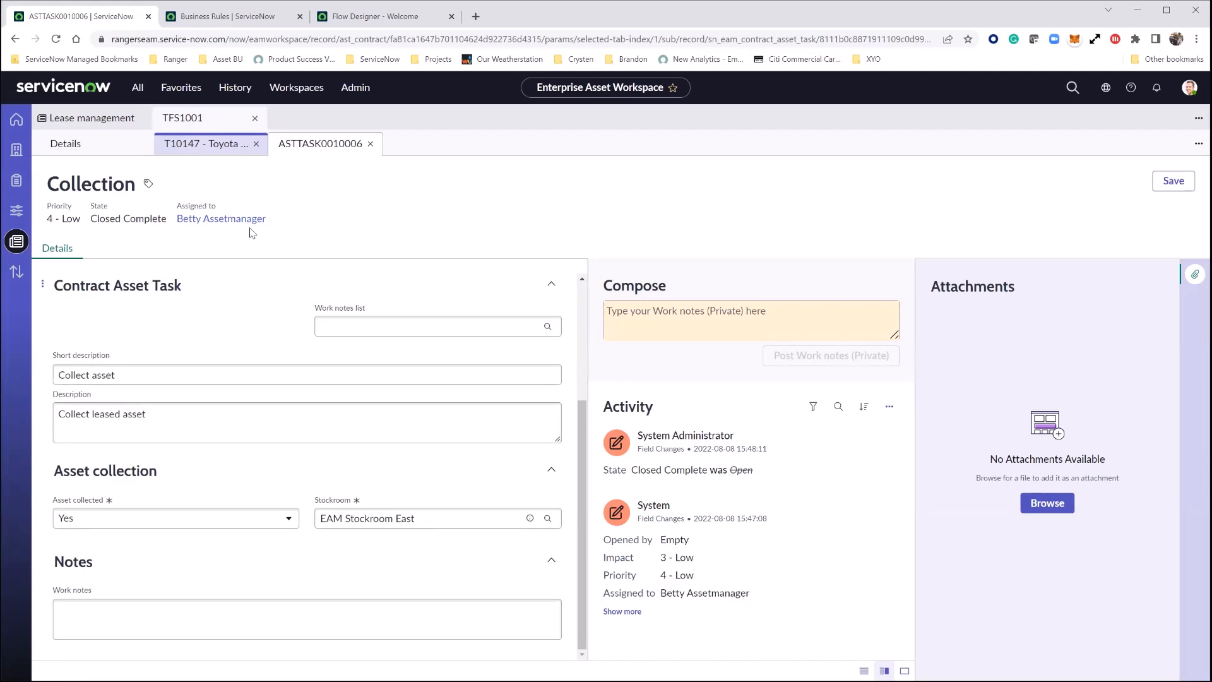
# - Open the asset's Preparation task, set its state to Closed Complete and close the task
pyautogui.click(89, 403)
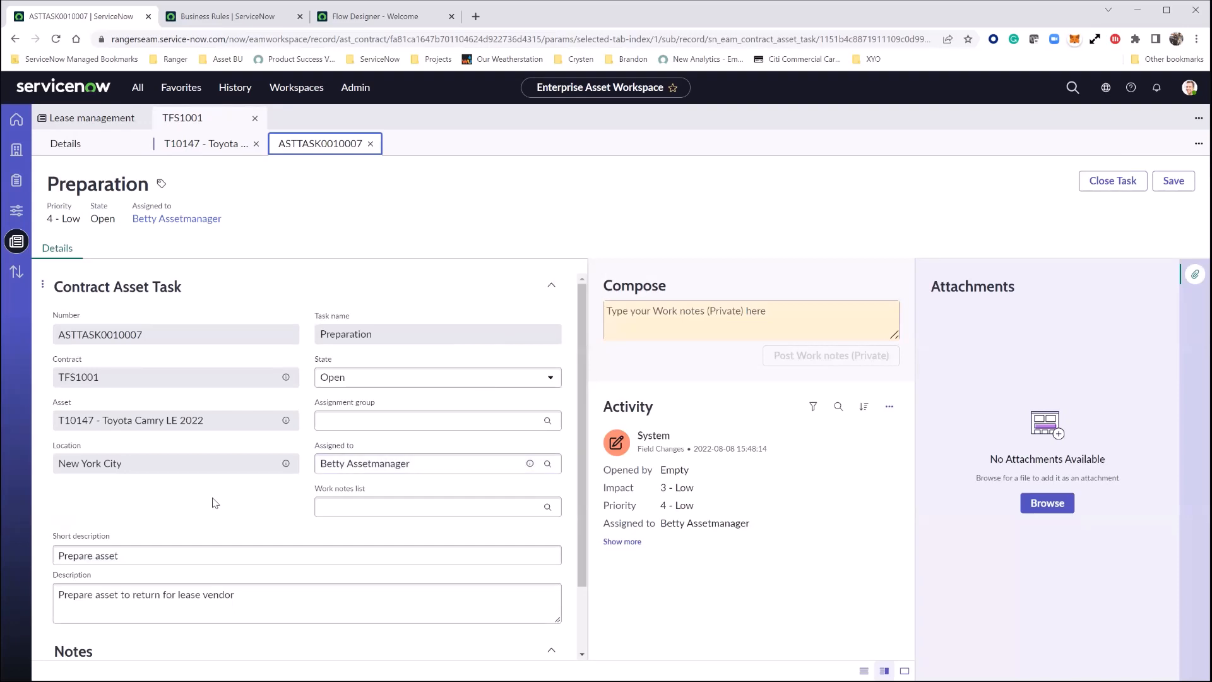
pyautogui.scroll(-2, 212, 501)
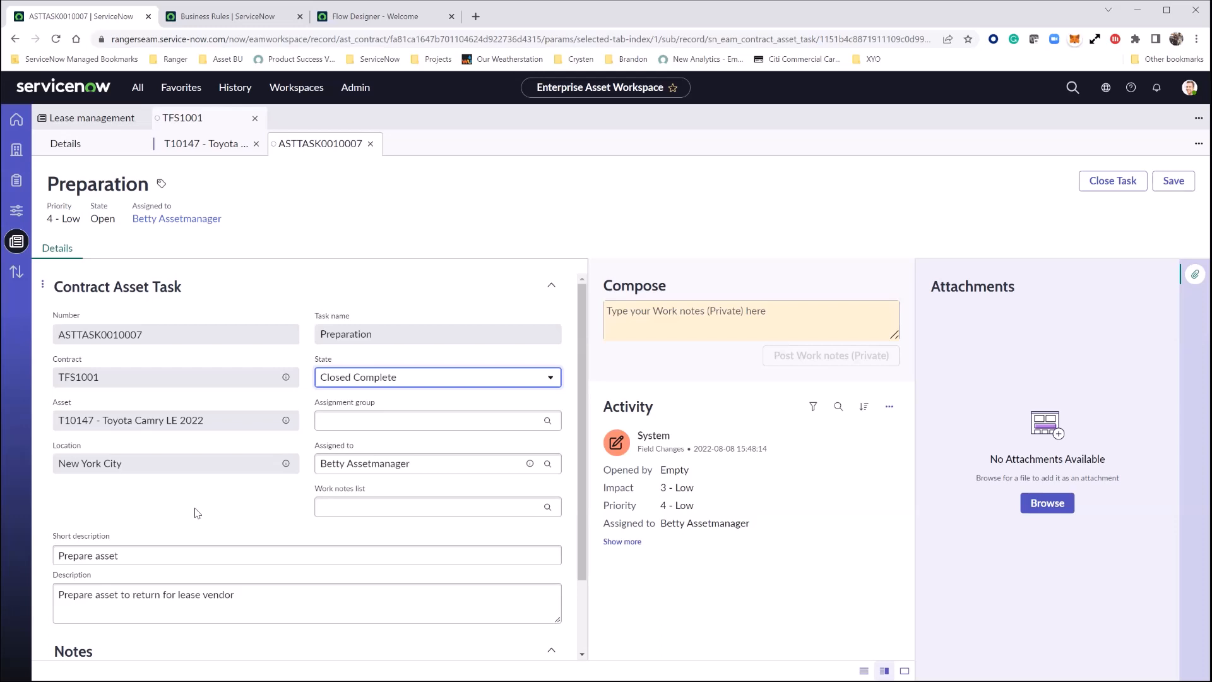
pyautogui.click(1108, 187)
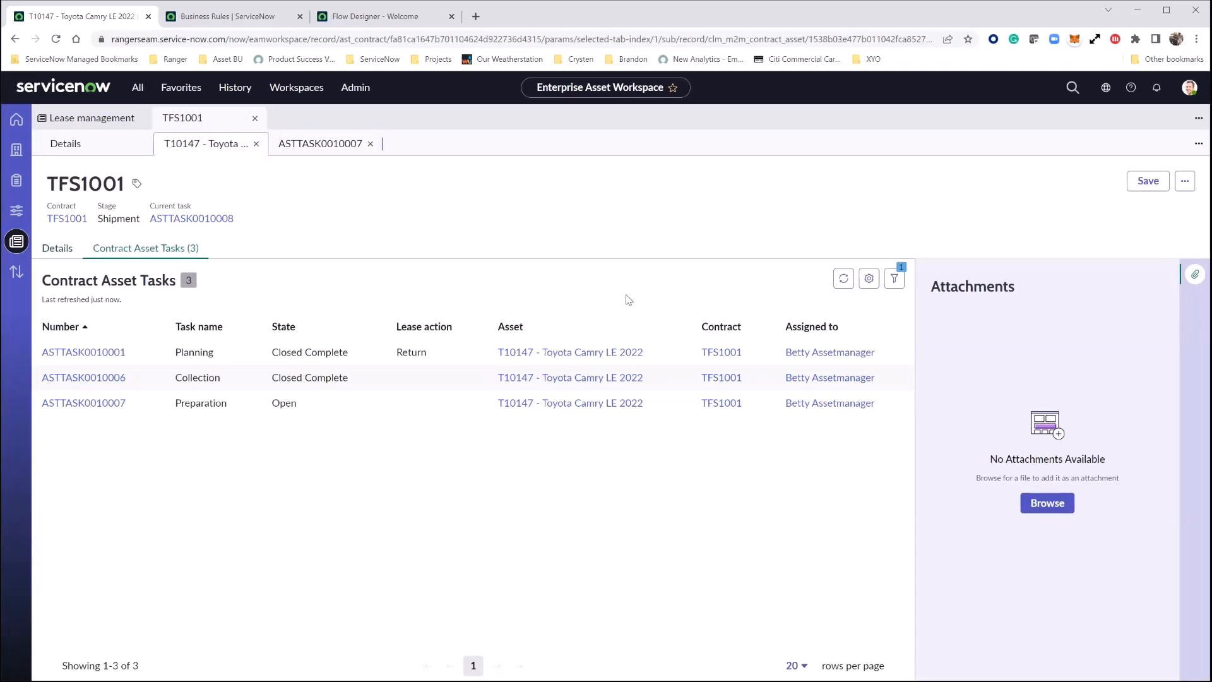
# - Refresh the asset's contract asset tasks, open its Shipment task and set the state to Closed Complete
pyautogui.click(843, 278)
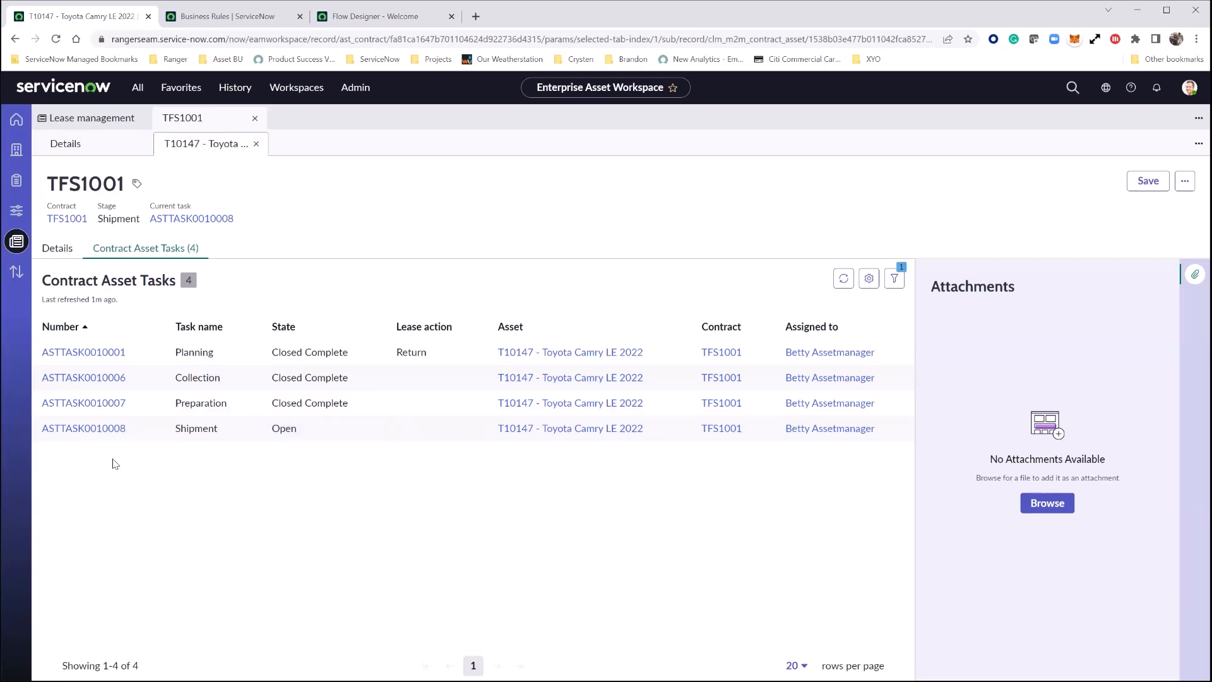
pyautogui.click(100, 429)
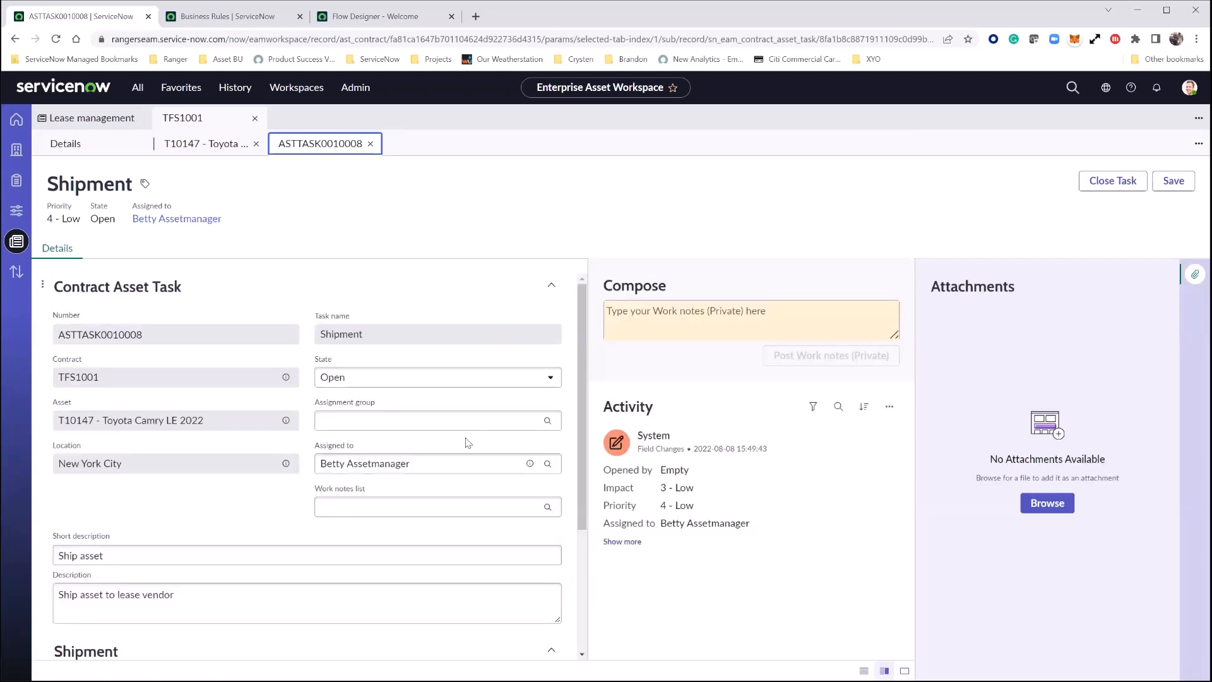
pyautogui.click(539, 378)
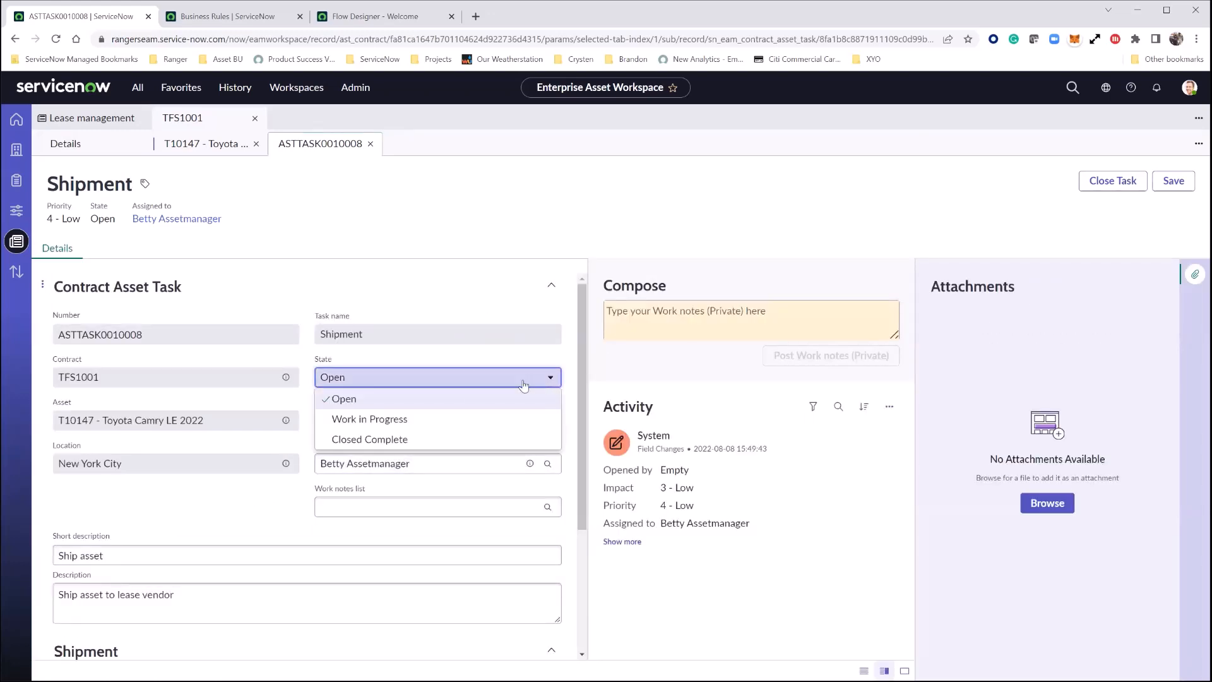
pyautogui.click(393, 440)
pyautogui.scroll(-2, 219, 499)
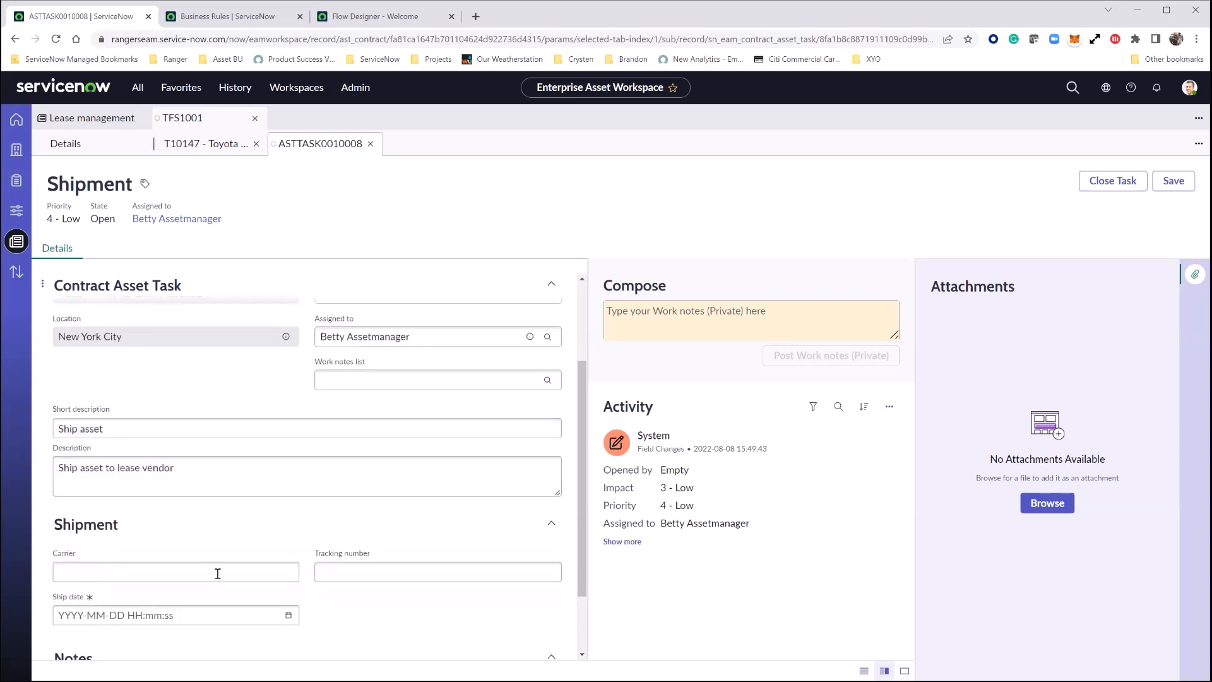
pyautogui.scroll(-2, 217, 573)
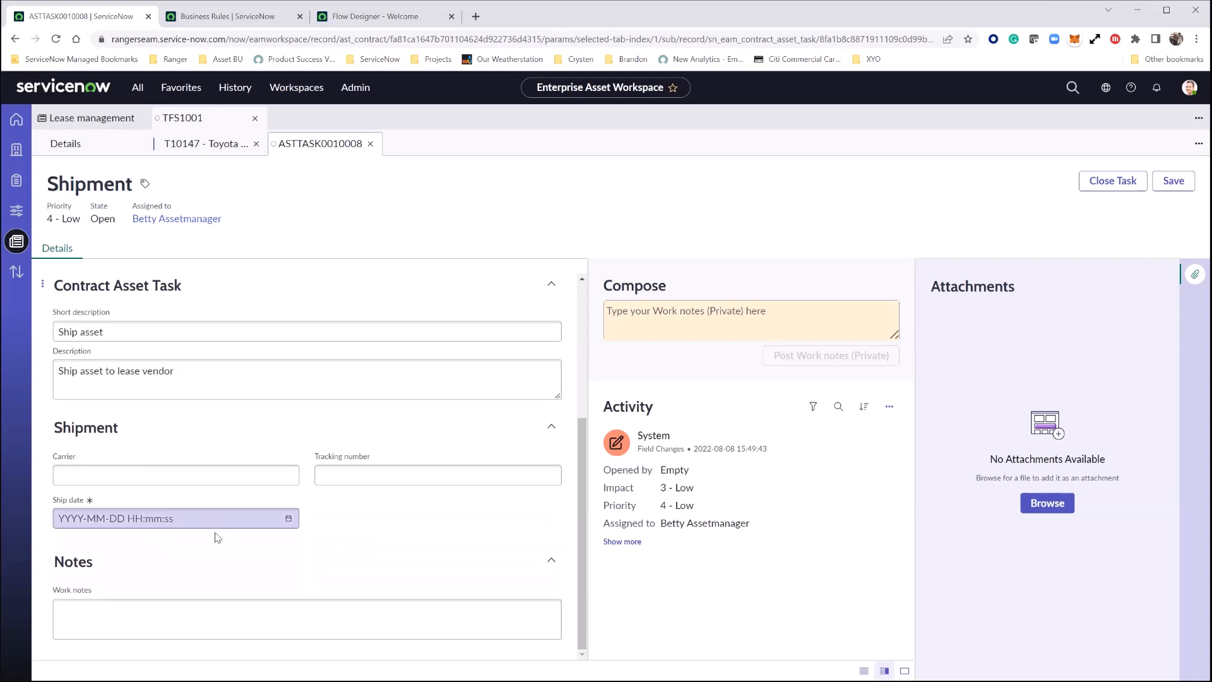
pyautogui.click(231, 519)
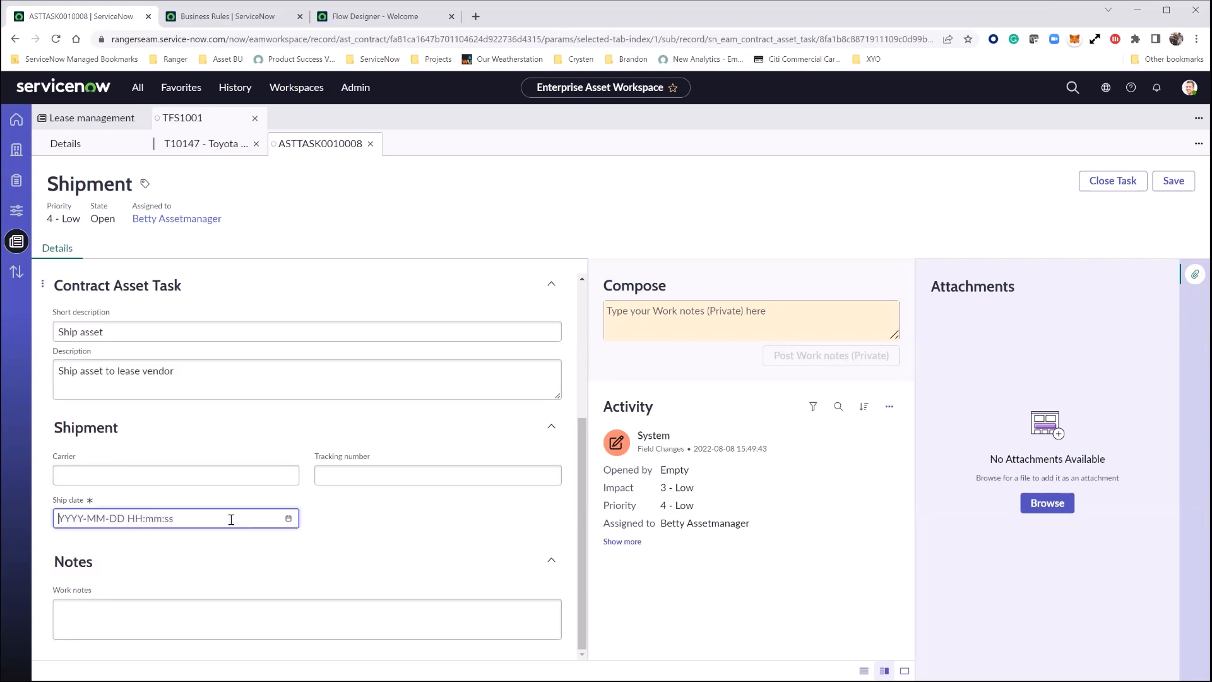
pyautogui.click(290, 519)
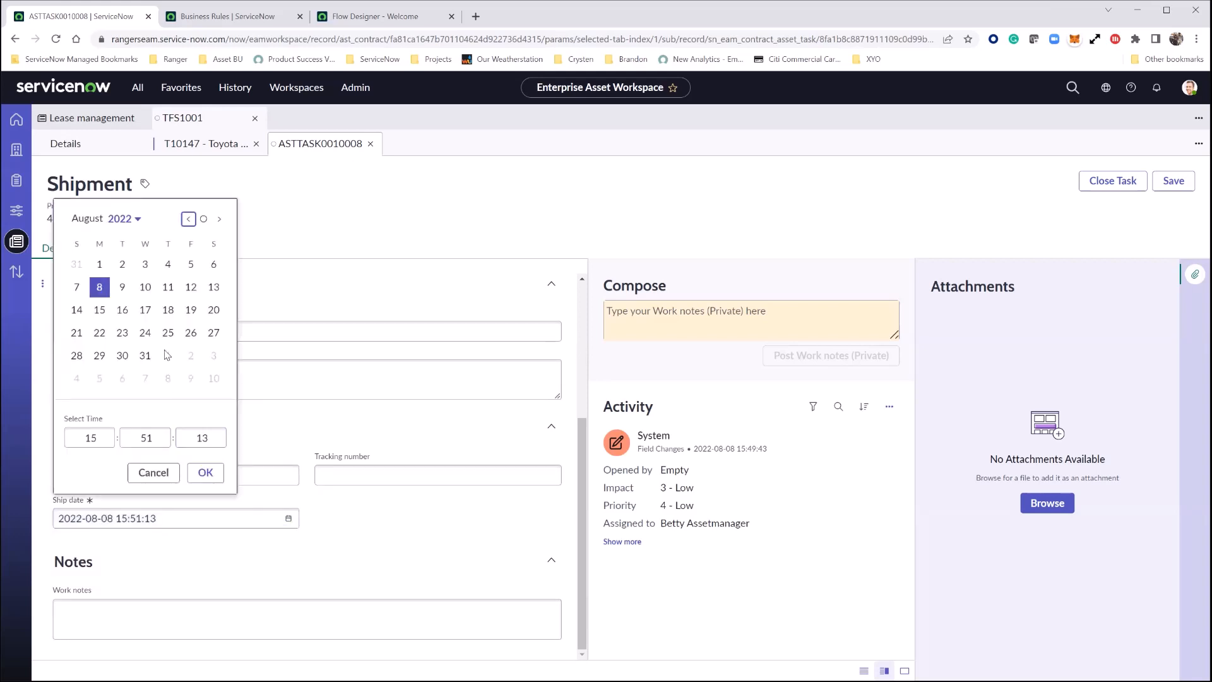
pyautogui.click(101, 291)
pyautogui.click(204, 471)
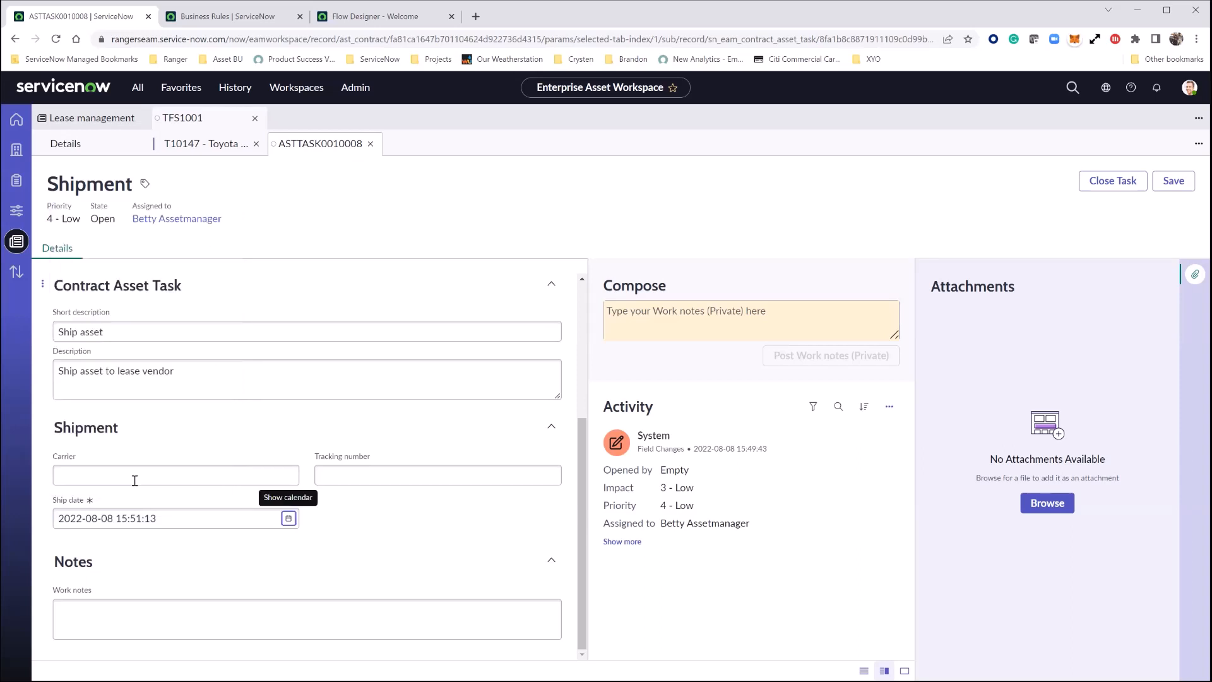
# - Enter Vehicle Transport Co as the carrier and 1Z456838 as the tracking number, and close the Shipment task
pyautogui.click(135, 477)
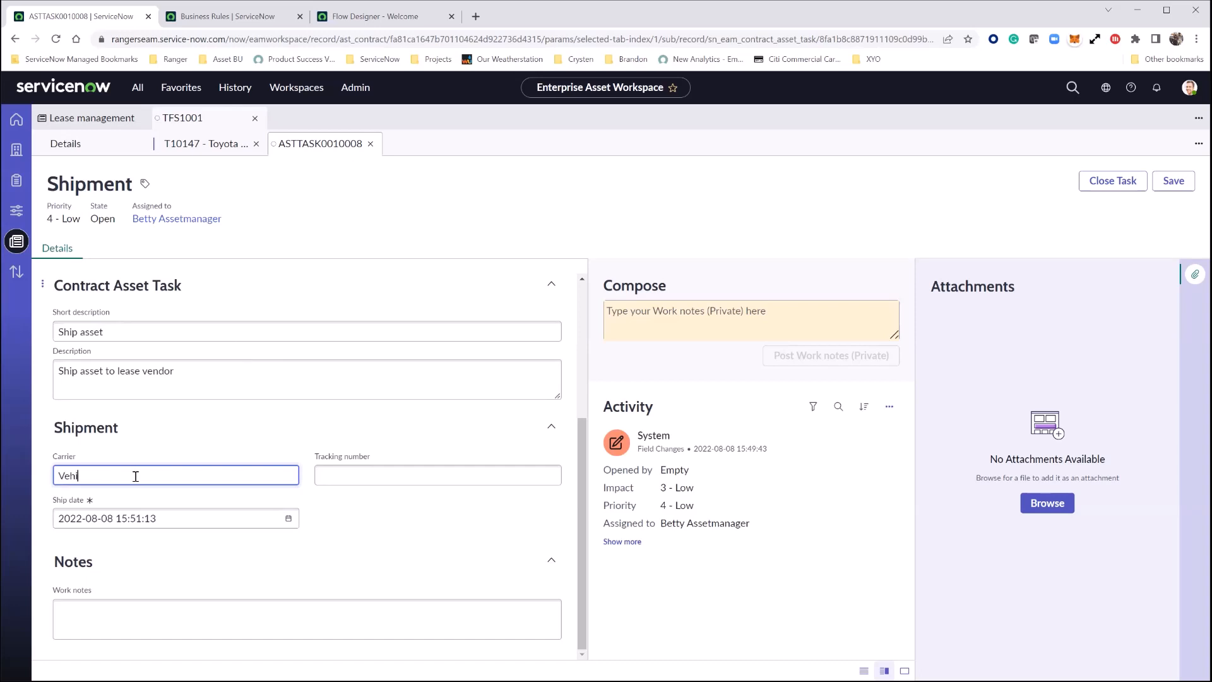
pyautogui.write('VehileTas')
pyautogui.press('BackSpace')
pyautogui.write('icle Transport Co')
pyautogui.click(366, 474)
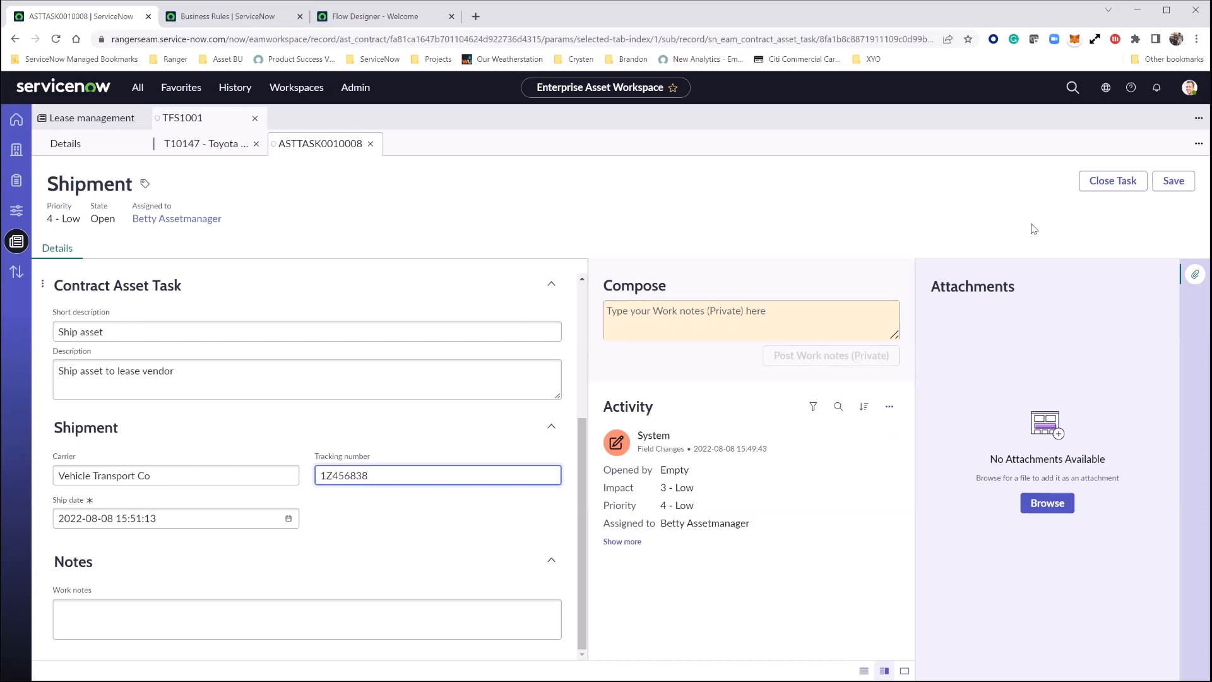
pyautogui.click(1125, 183)
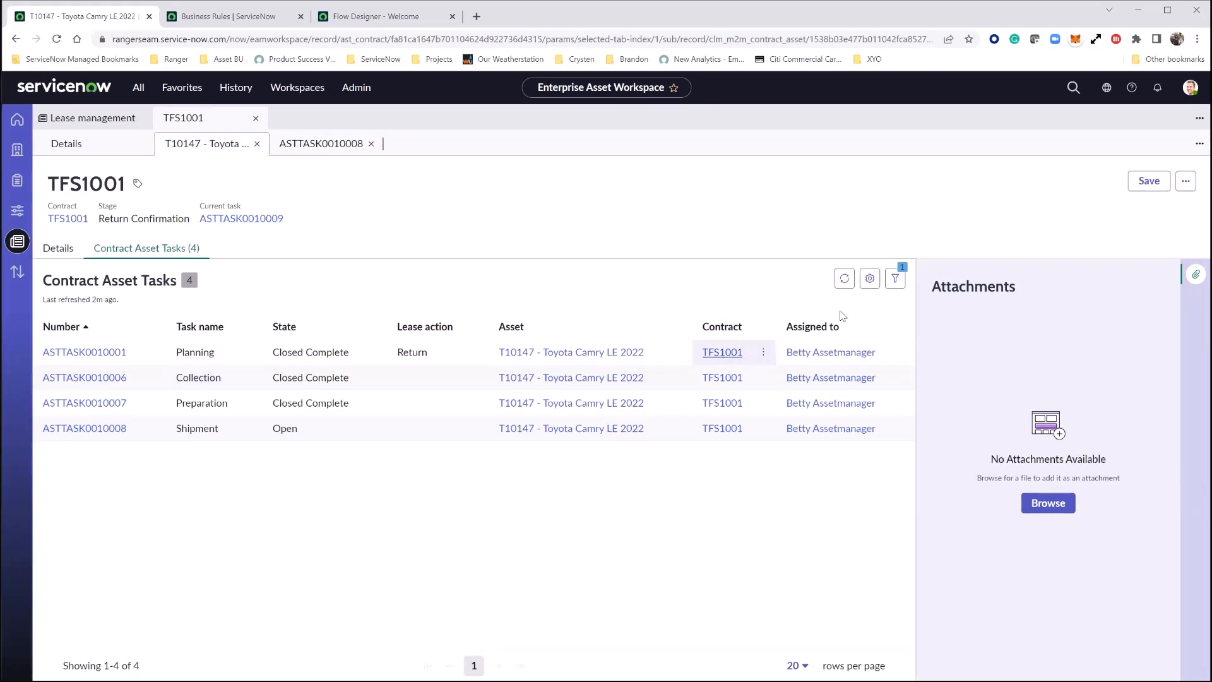
# - Refresh the asset's contract asset tasks, open the Return confirmation task and set Return confirmation to Yes
pyautogui.click(843, 279)
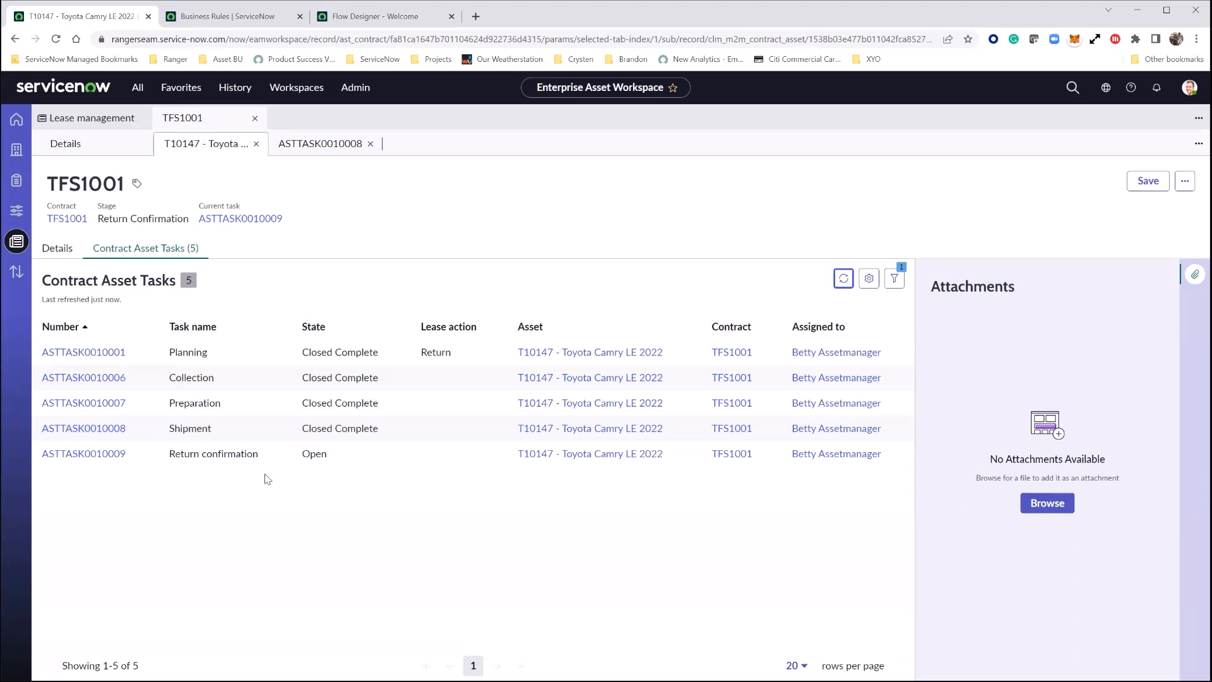
pyautogui.click(85, 456)
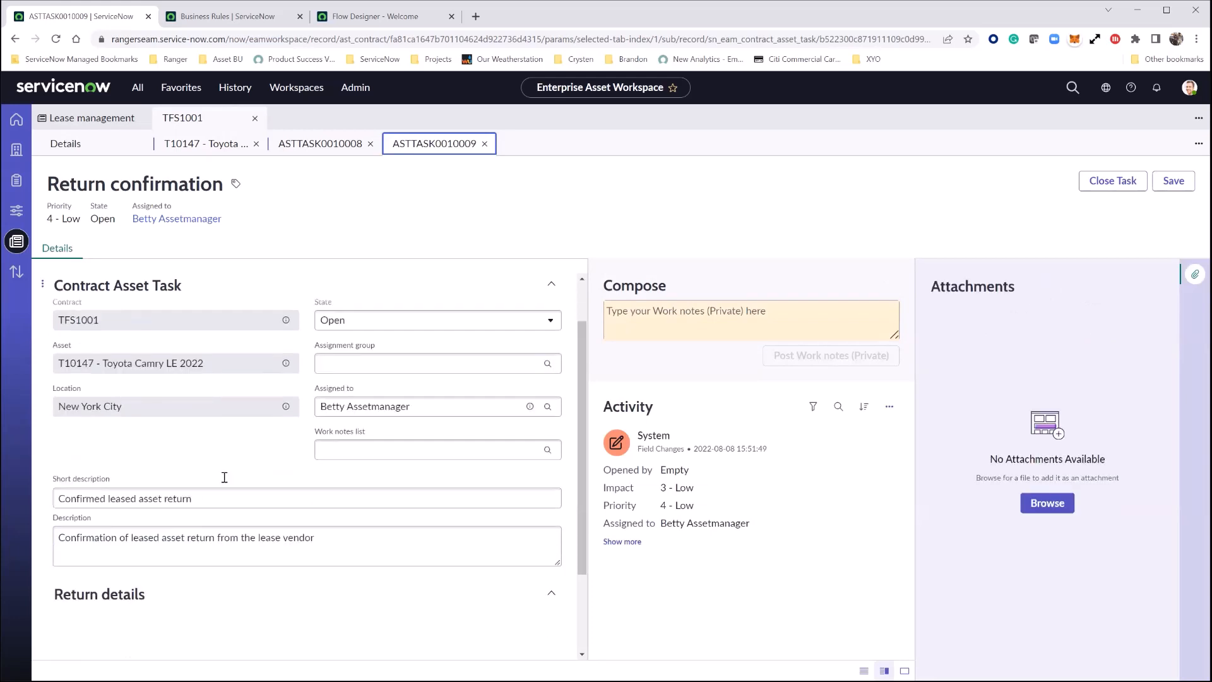
pyautogui.scroll(-4, 226, 483)
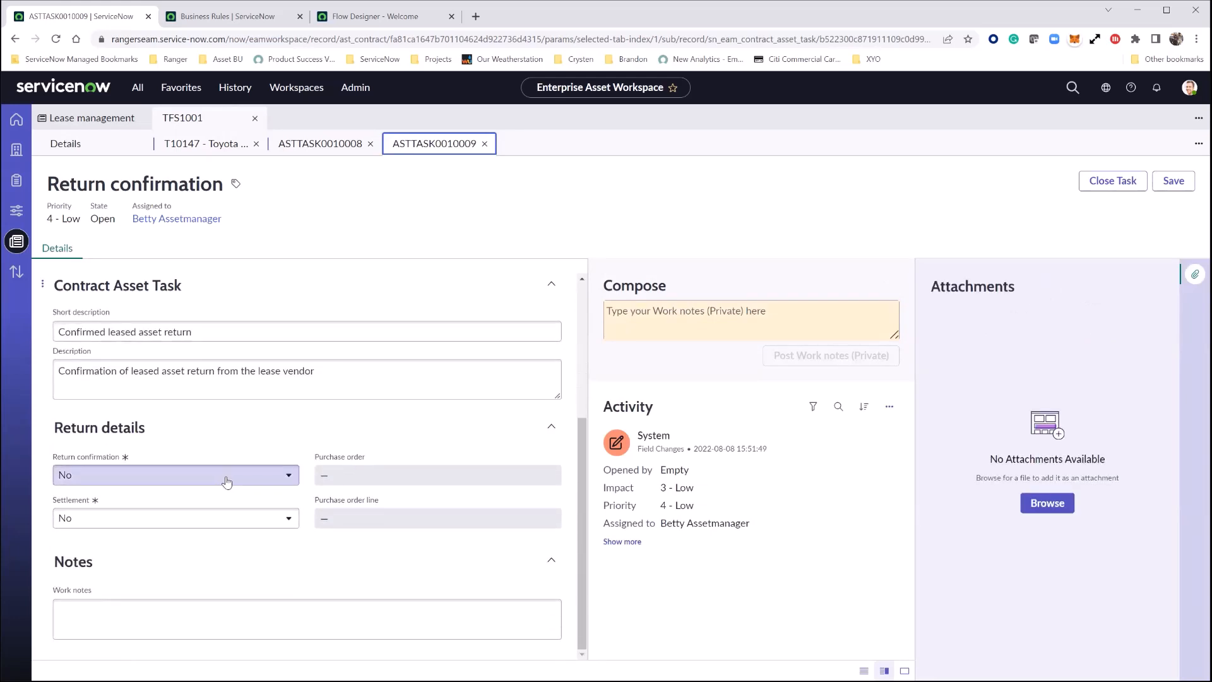
pyautogui.click(226, 482)
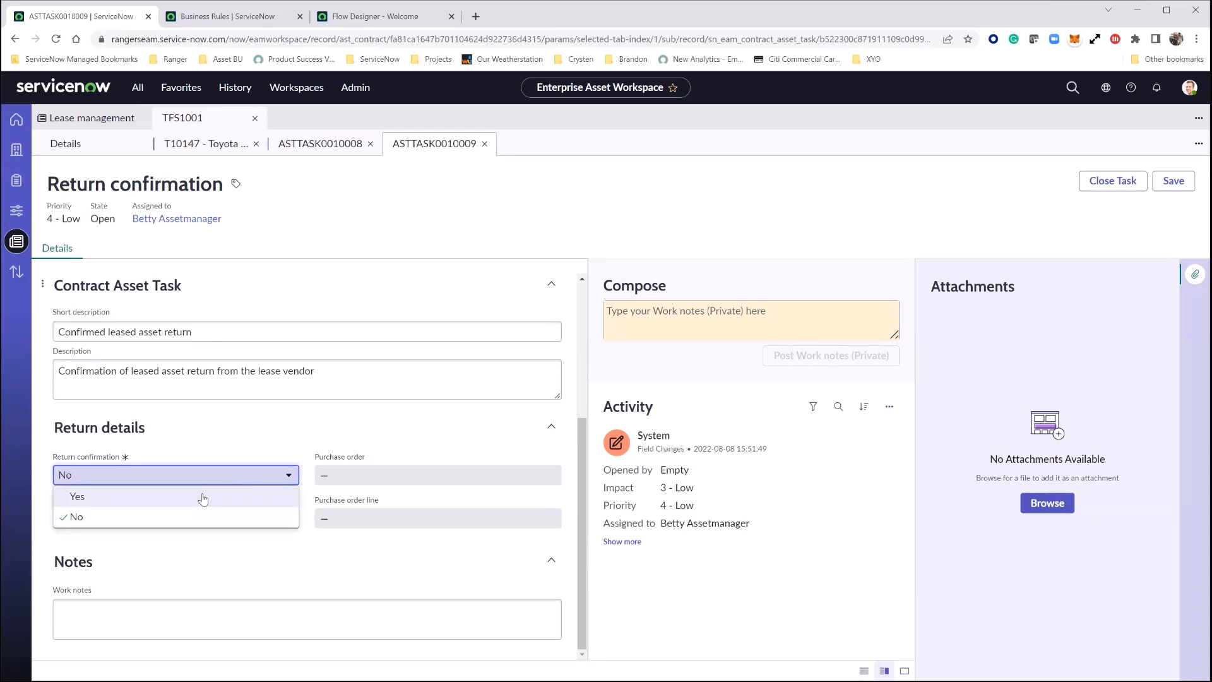
pyautogui.click(202, 497)
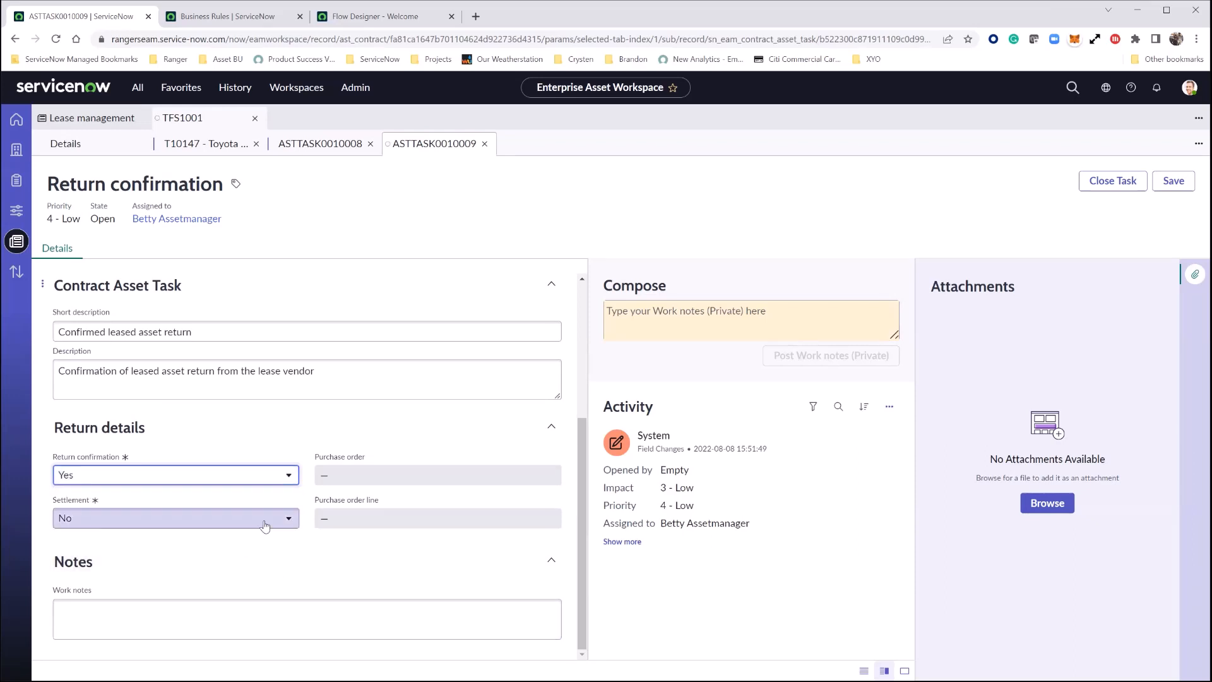
# - Try Settlement set to Yes to check for a settlement amount field, and set it back to No
pyautogui.click(265, 525)
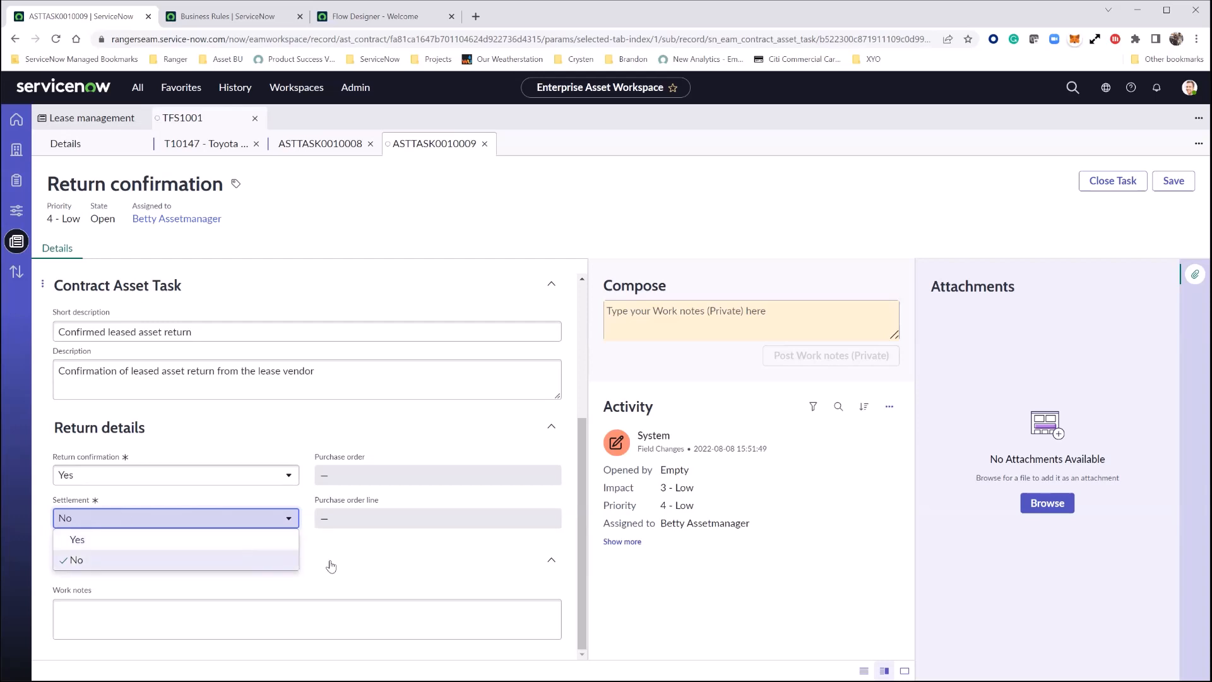
pyautogui.click(255, 542)
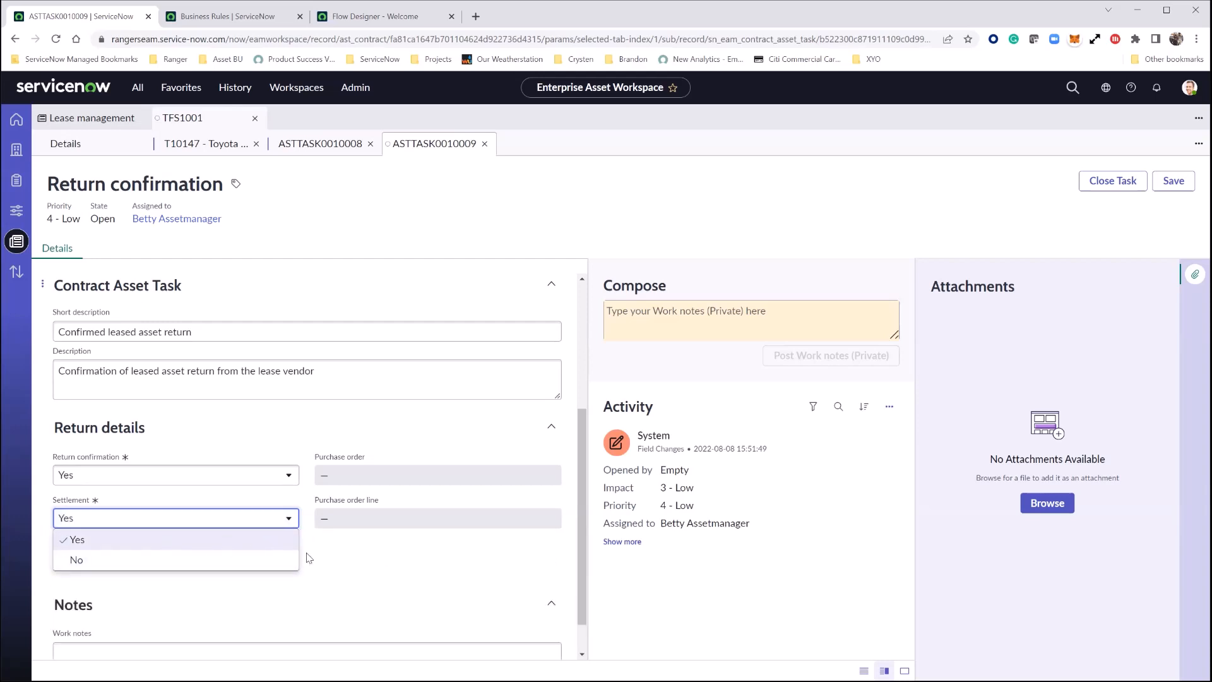
pyautogui.scroll(-1, 336, 560)
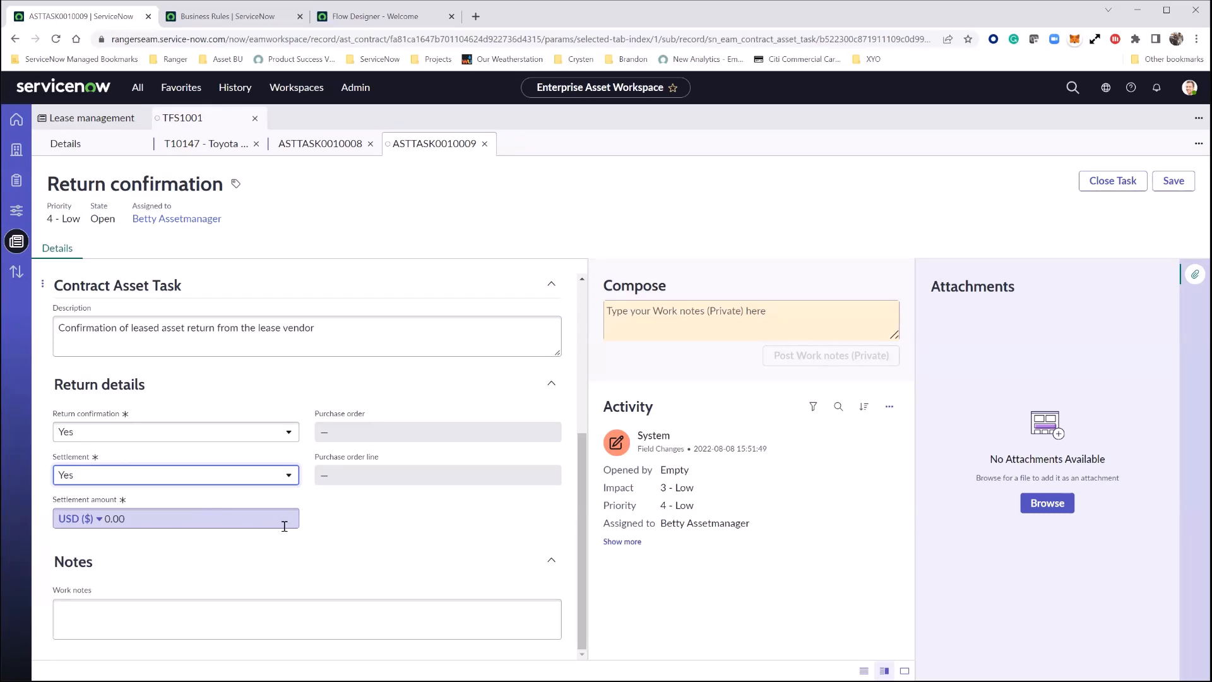
pyautogui.click(287, 475)
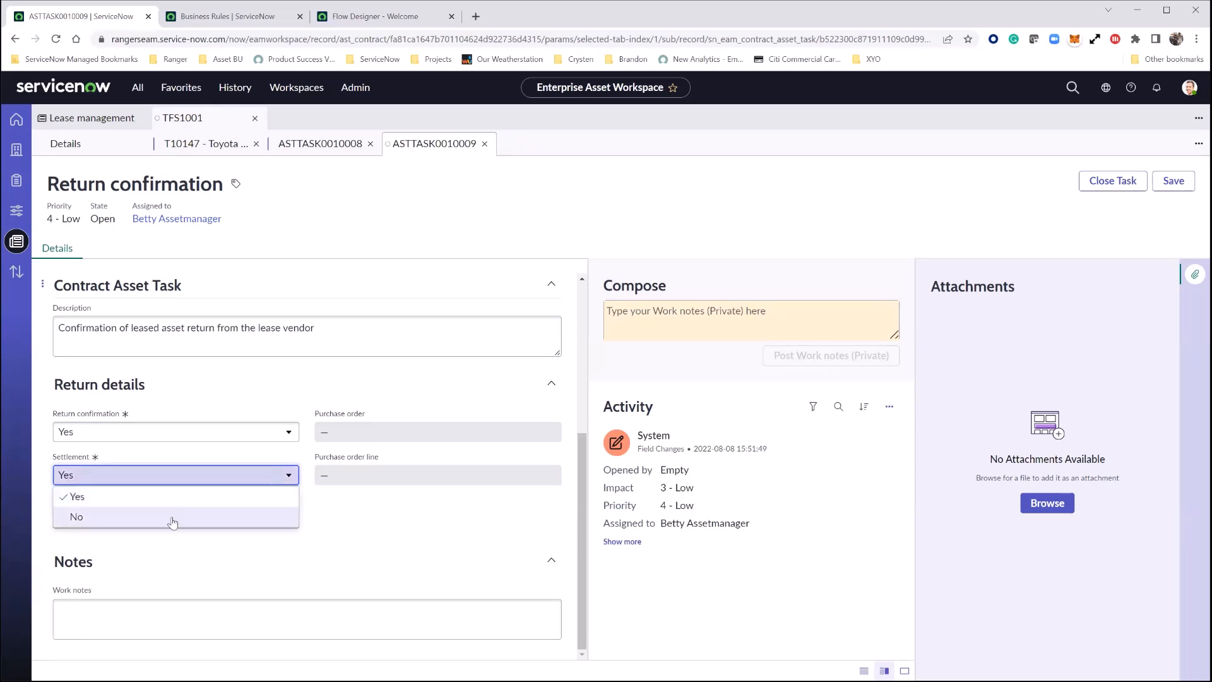
pyautogui.click(236, 517)
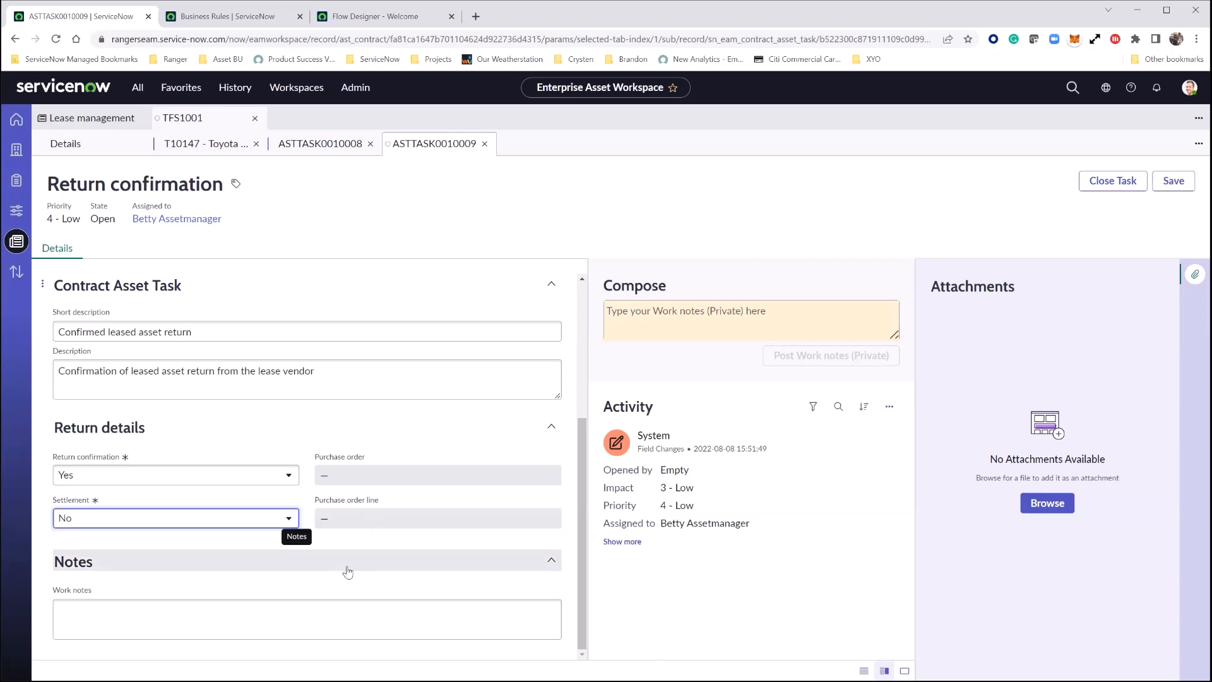
# - Close the Return confirmation task and refresh the Lease-end Assets list of contract TFS1001
pyautogui.click(1104, 183)
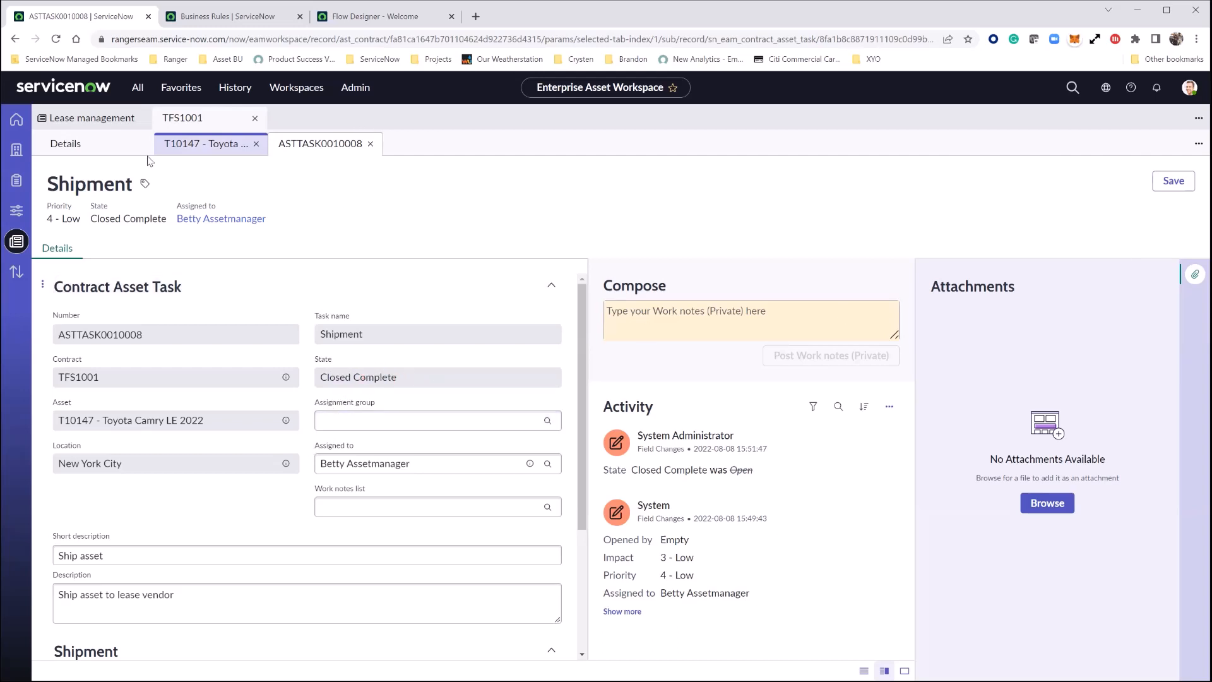
pyautogui.click(98, 149)
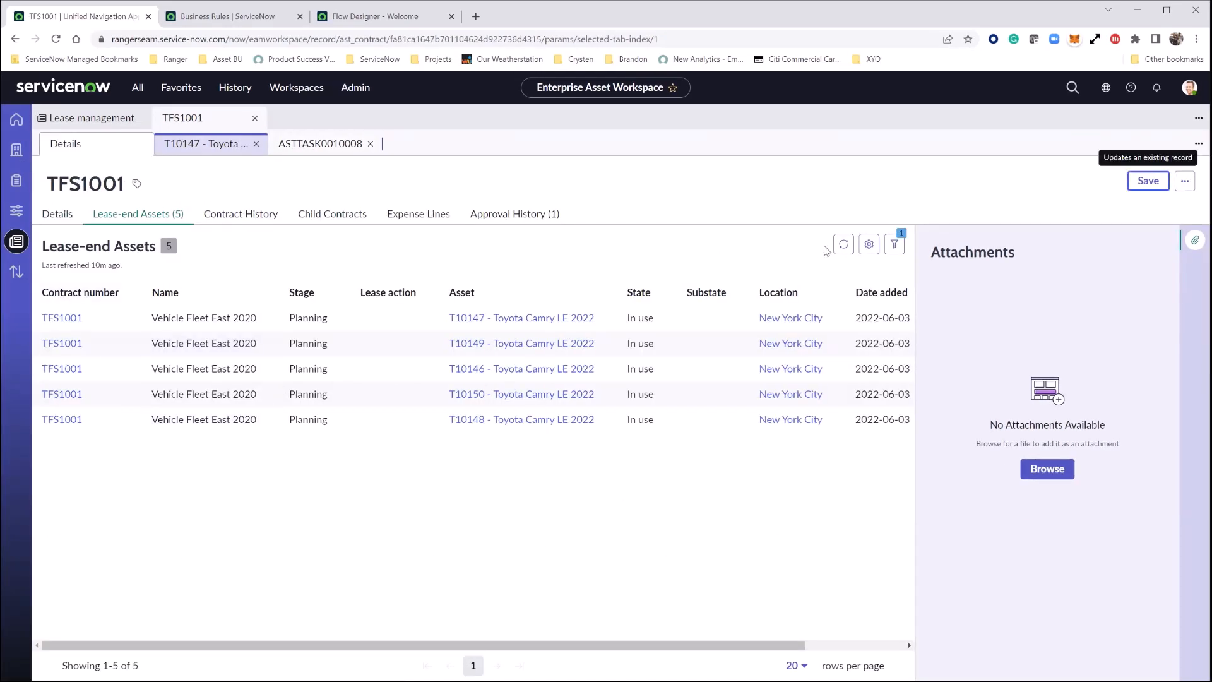
pyautogui.click(844, 243)
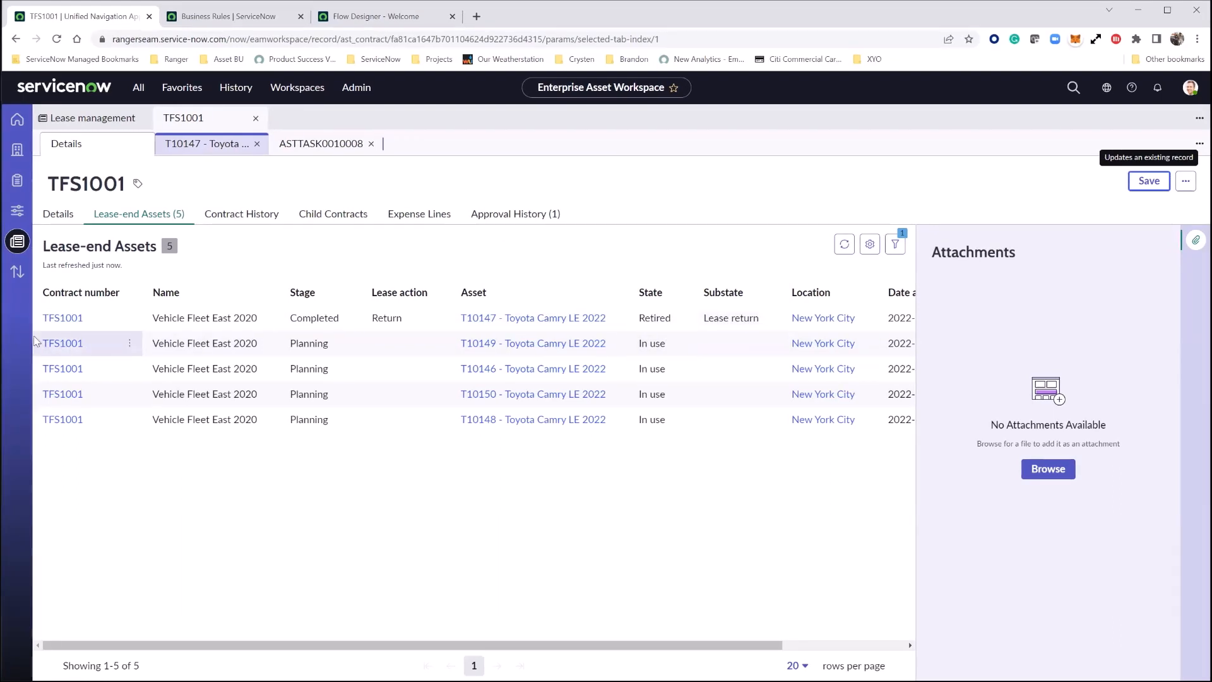
# - Open the asset record of T10147 - Toyota Camry LE 2022 from its lease-end entry and review its activity history
pyautogui.click(63, 319)
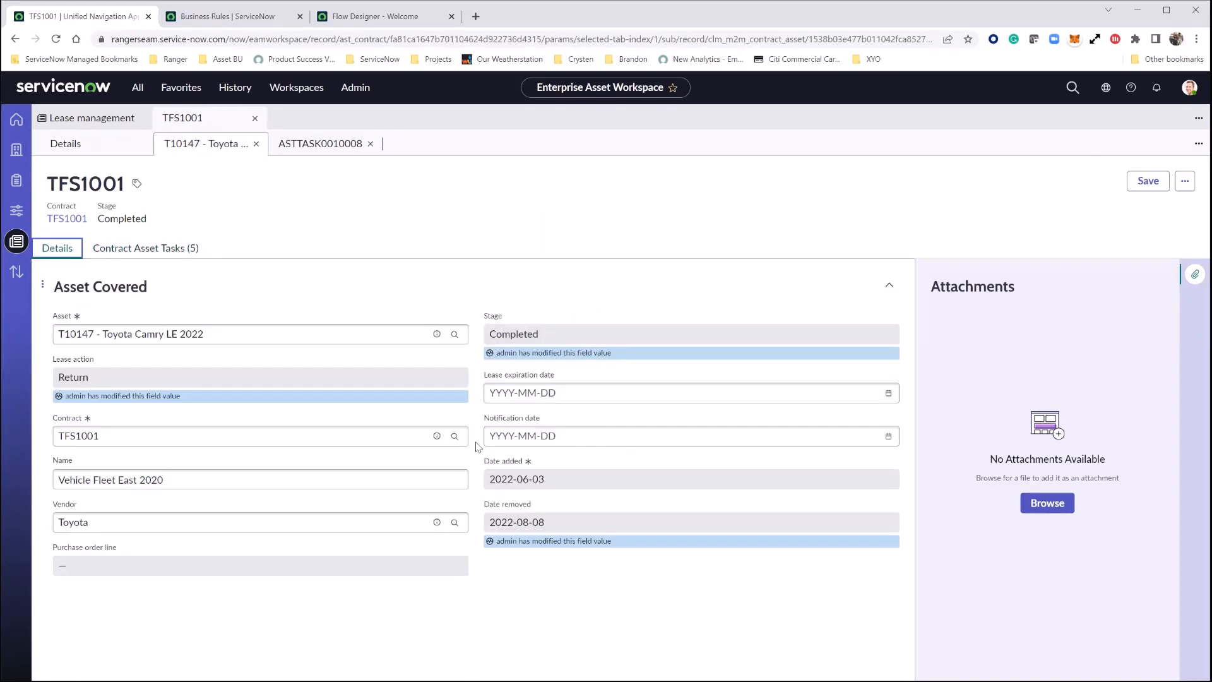
pyautogui.click(436, 334)
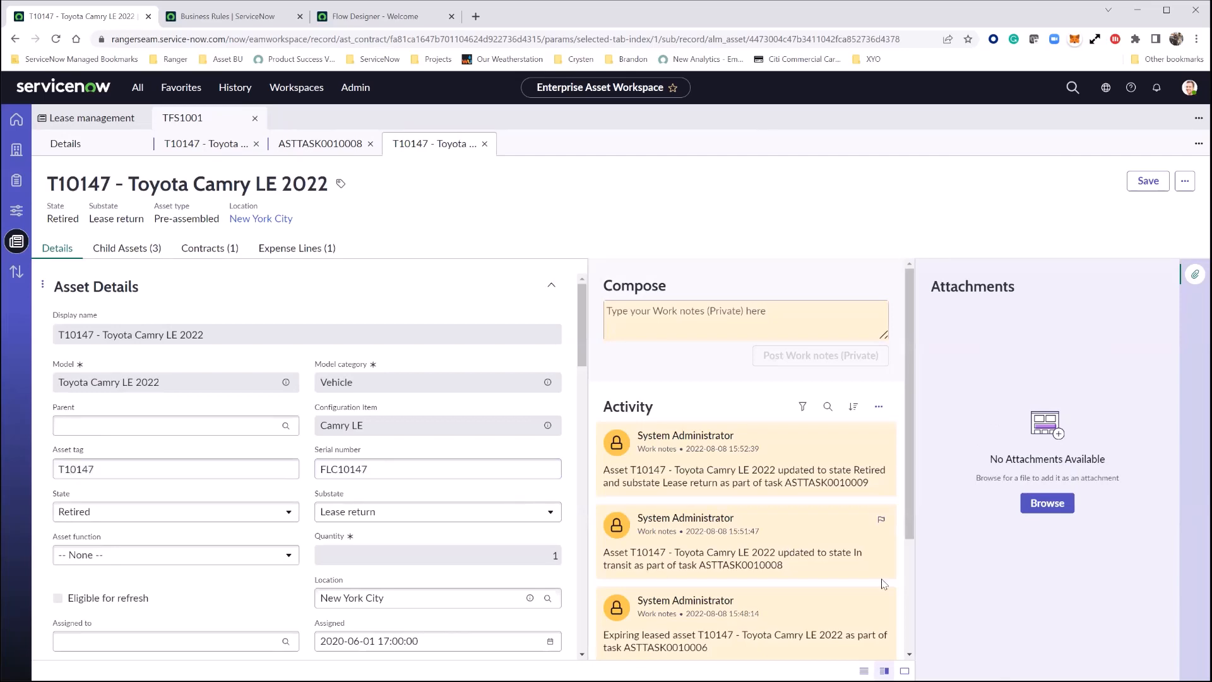
pyautogui.scroll(-1, 884, 583)
pyautogui.scroll(-2, 882, 584)
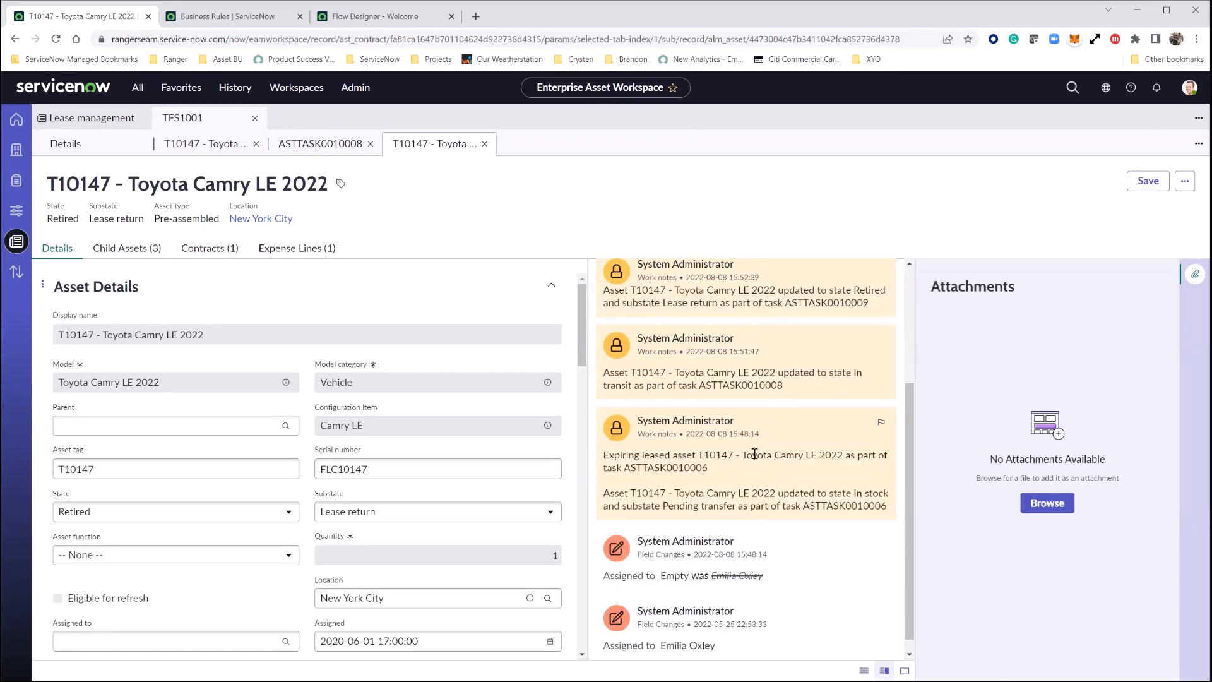
pyautogui.scroll(1, 754, 454)
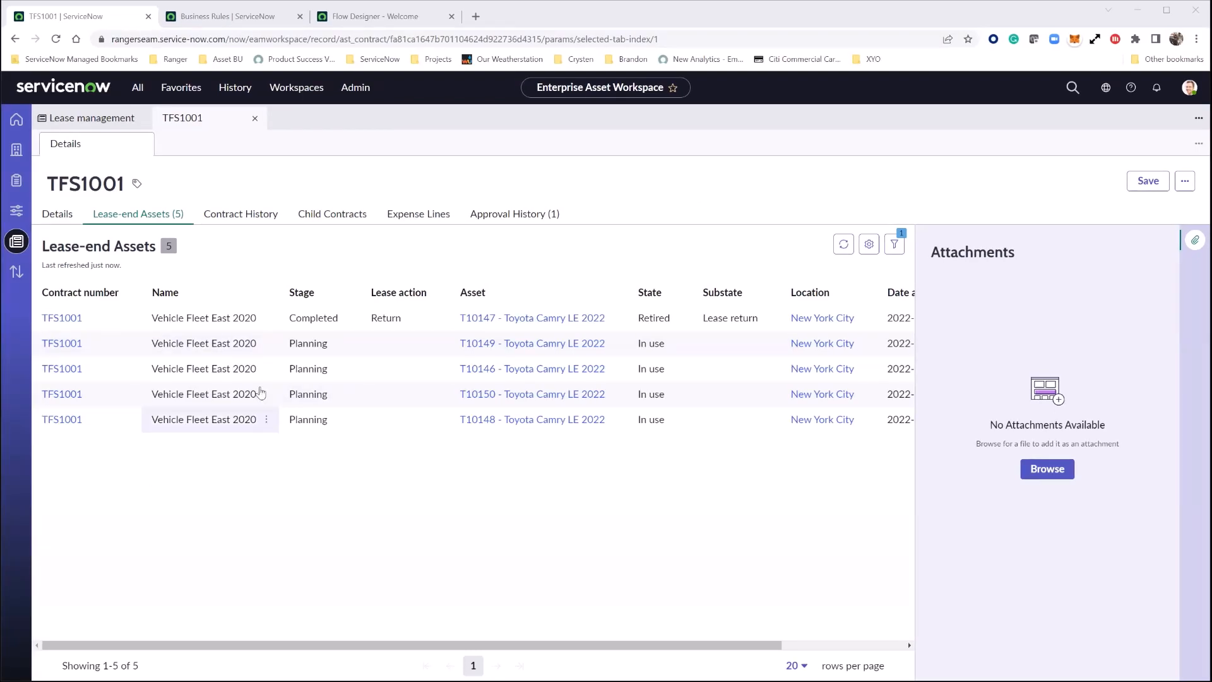
# - Open the Planning task of lease-end asset T10149 - Toyota Camry LE 2022, set the lease action to Buyout, close the task and return to the asset
pyautogui.click(61, 344)
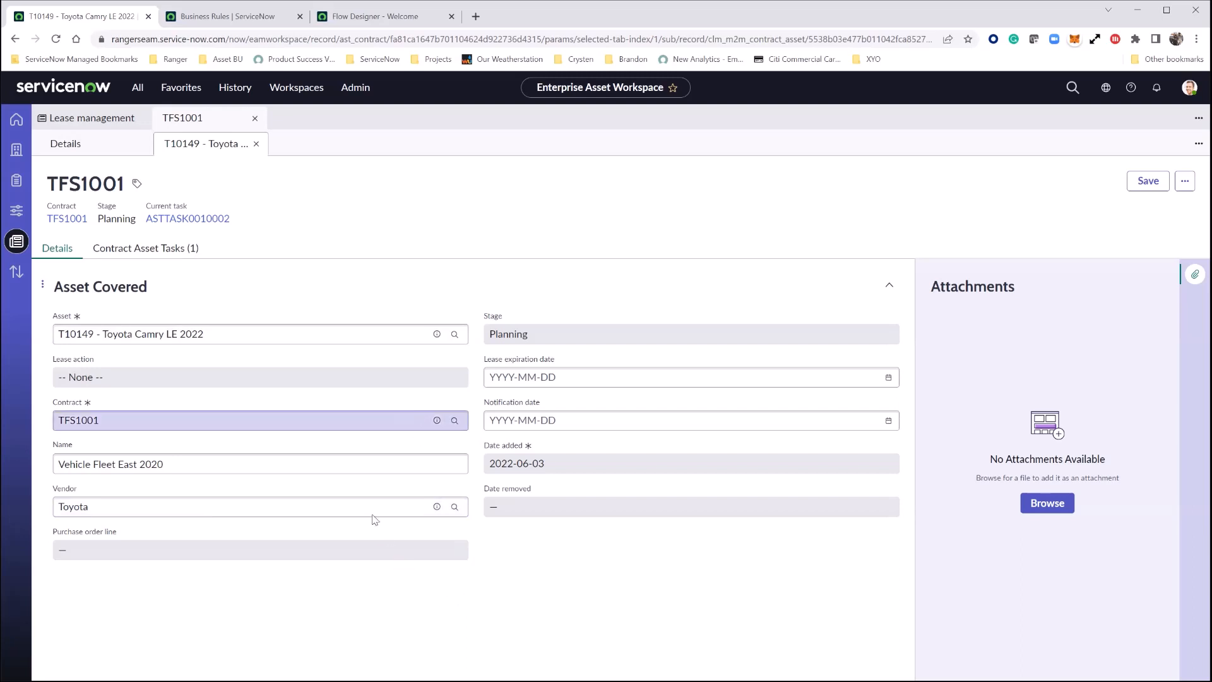
pyautogui.click(134, 251)
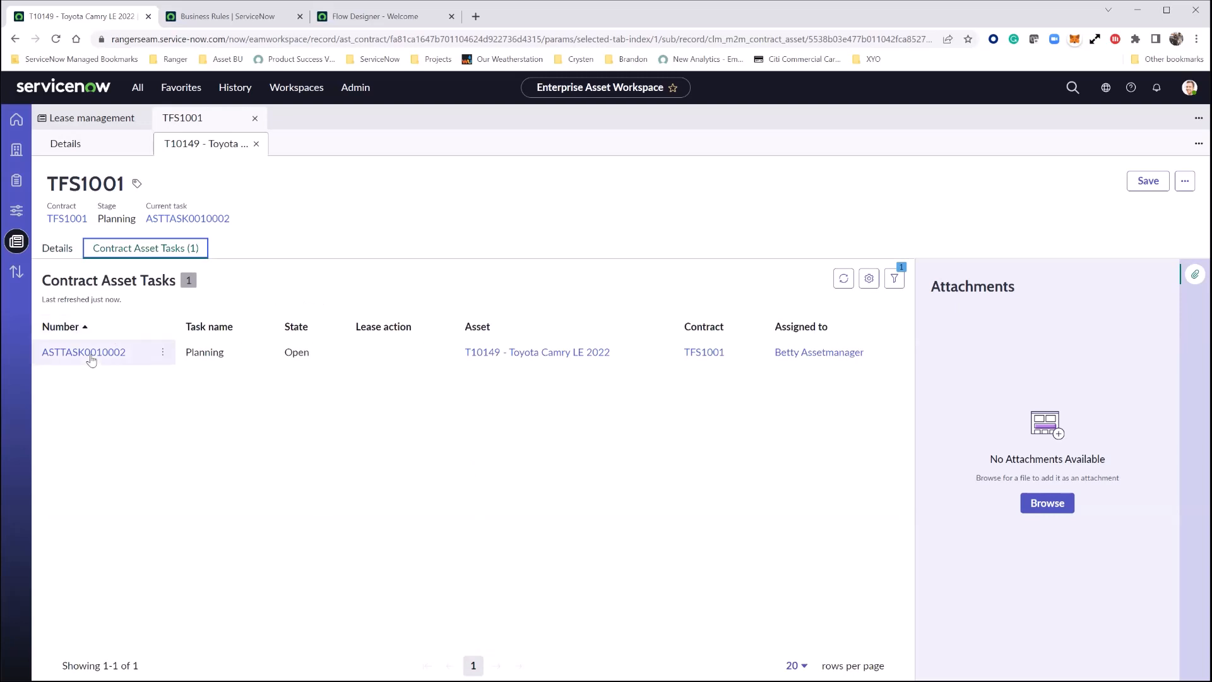
pyautogui.click(89, 357)
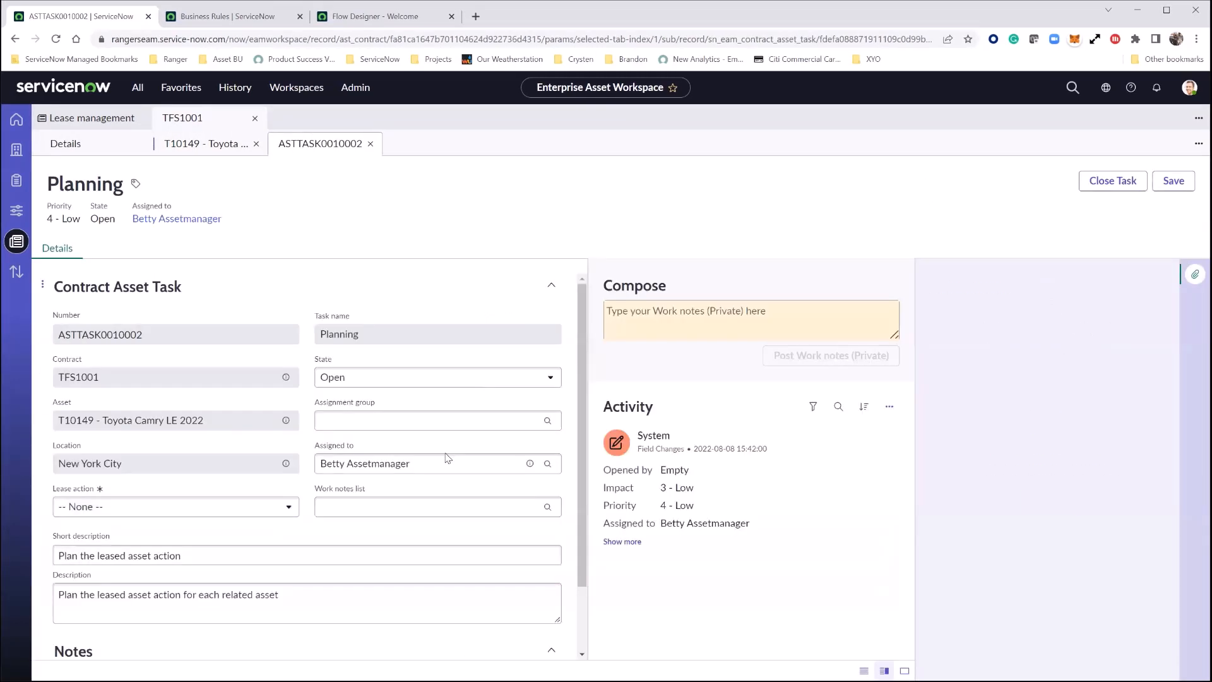
pyautogui.click(256, 509)
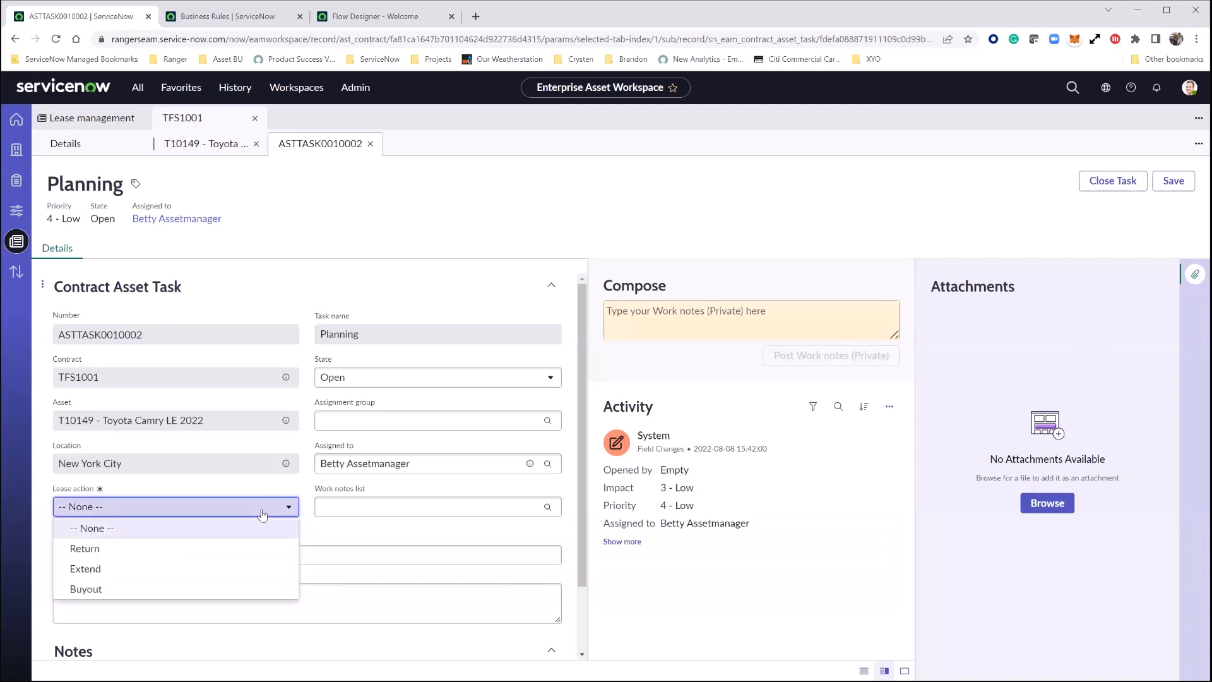
pyautogui.click(205, 588)
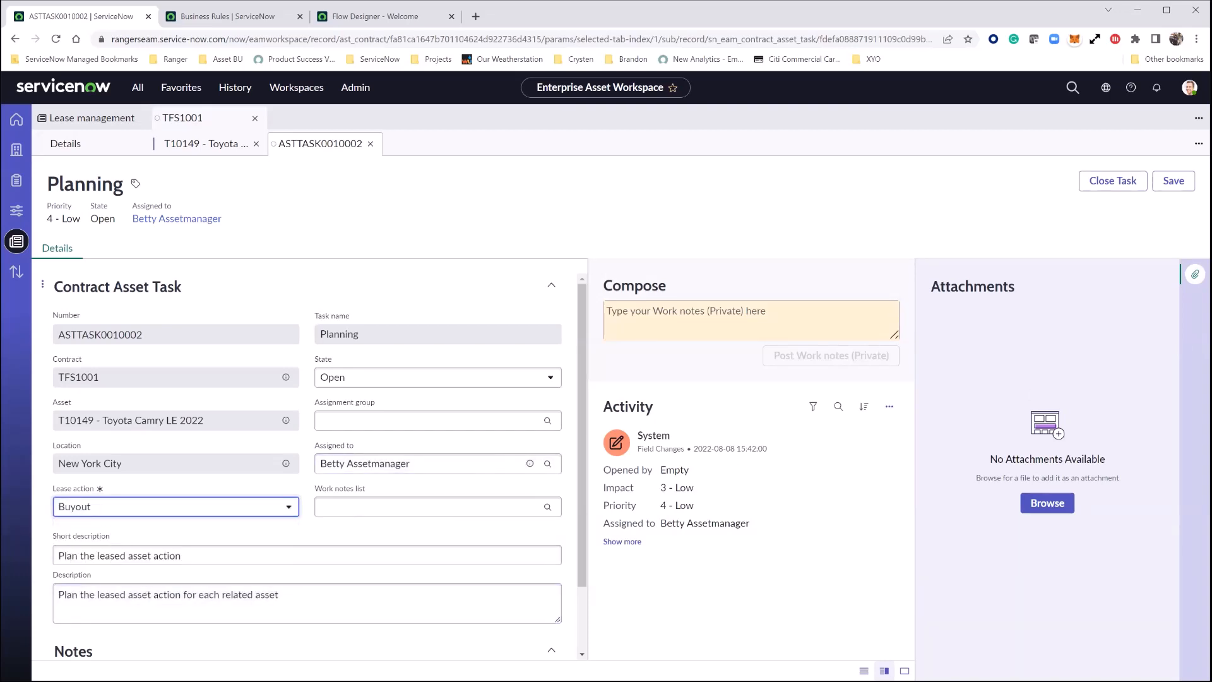
pyautogui.click(1115, 183)
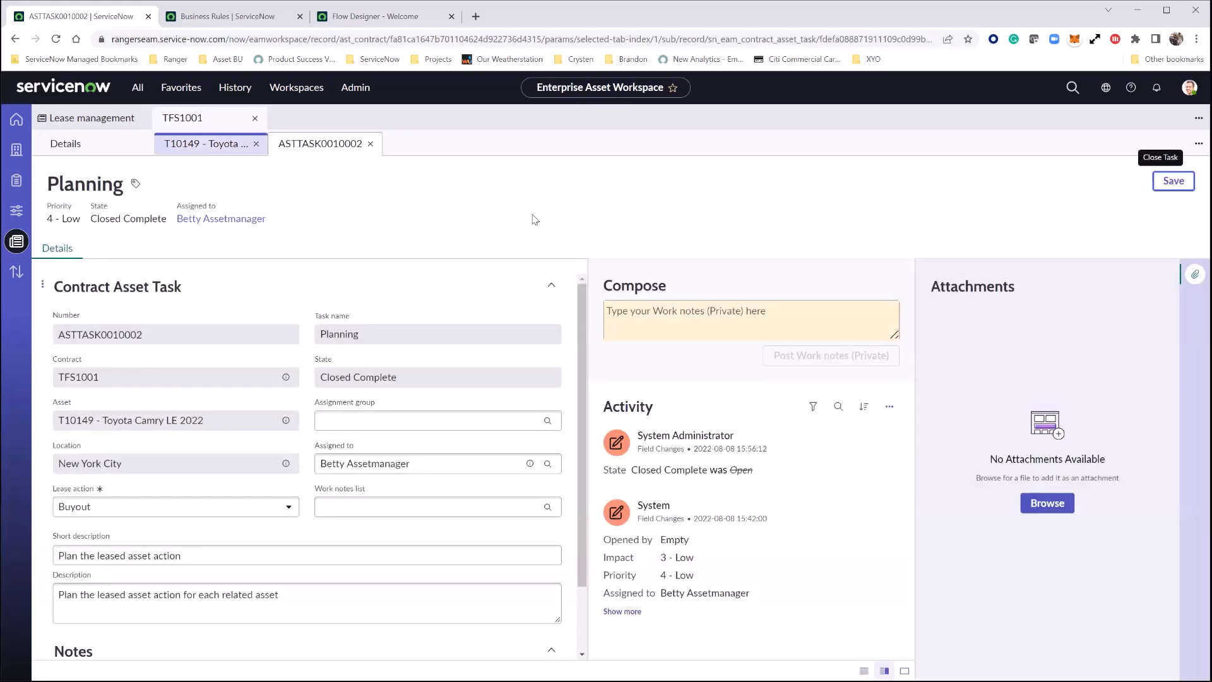
pyautogui.click(214, 150)
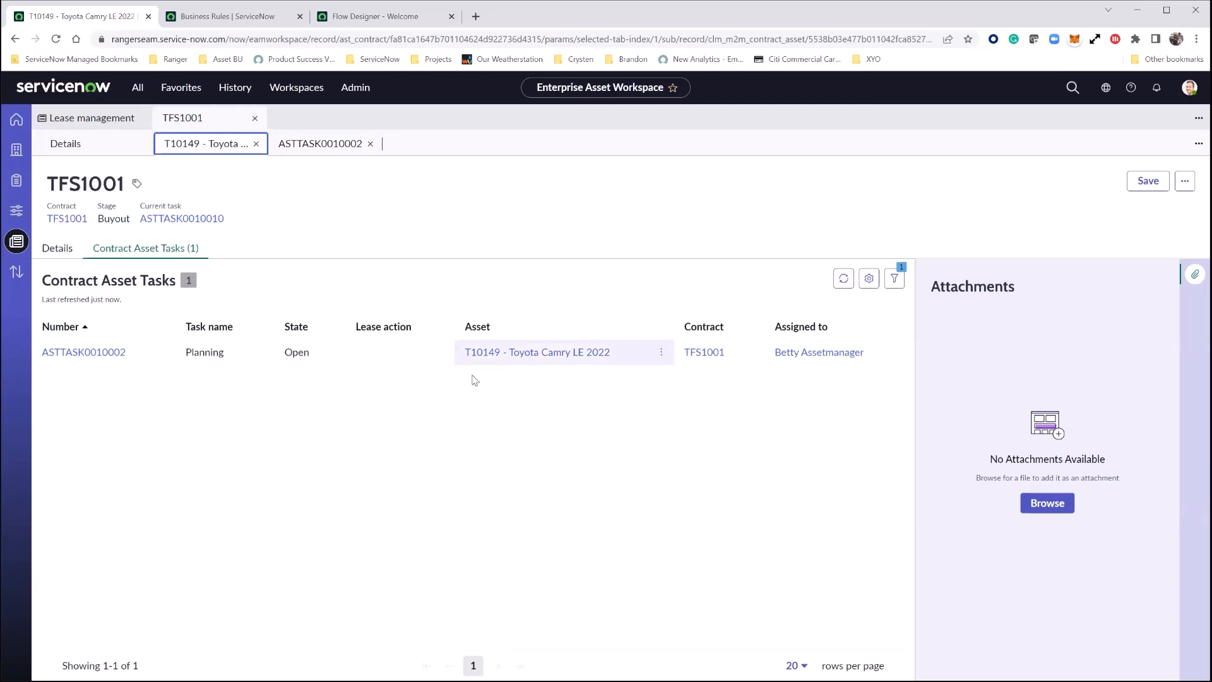
# - Refresh the contract asset tasks of T10149, open its Buyout task and set the buyout amount to USD 20,000
pyautogui.click(844, 279)
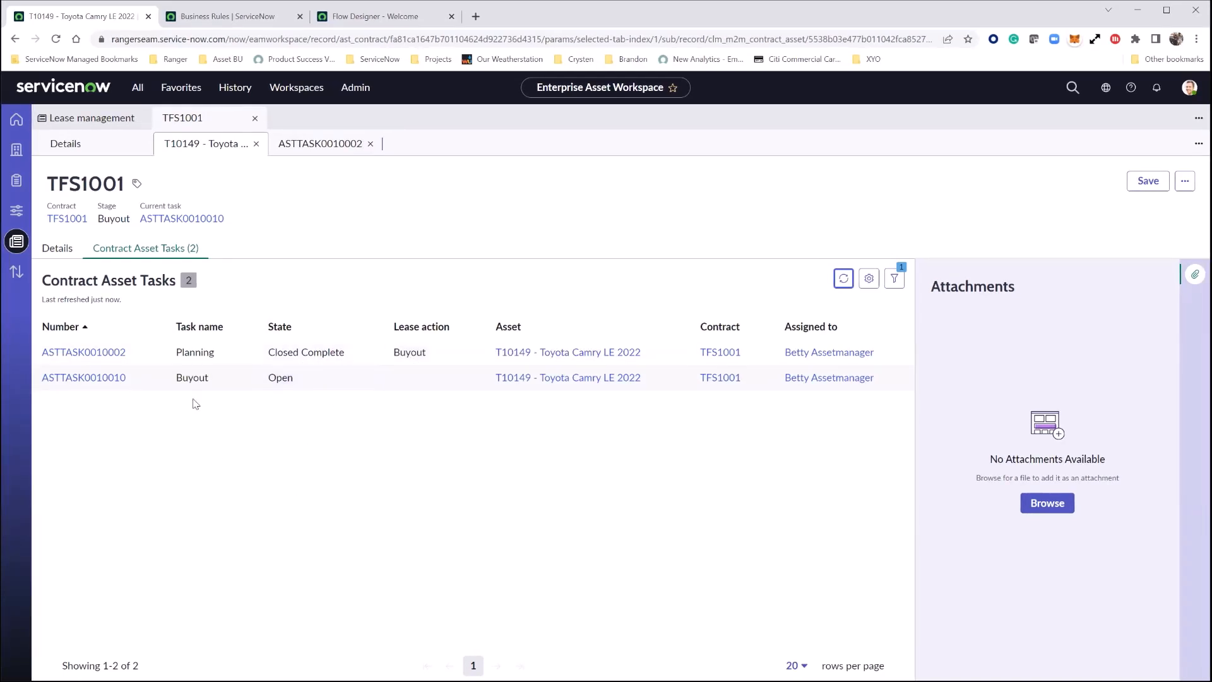
pyautogui.click(111, 378)
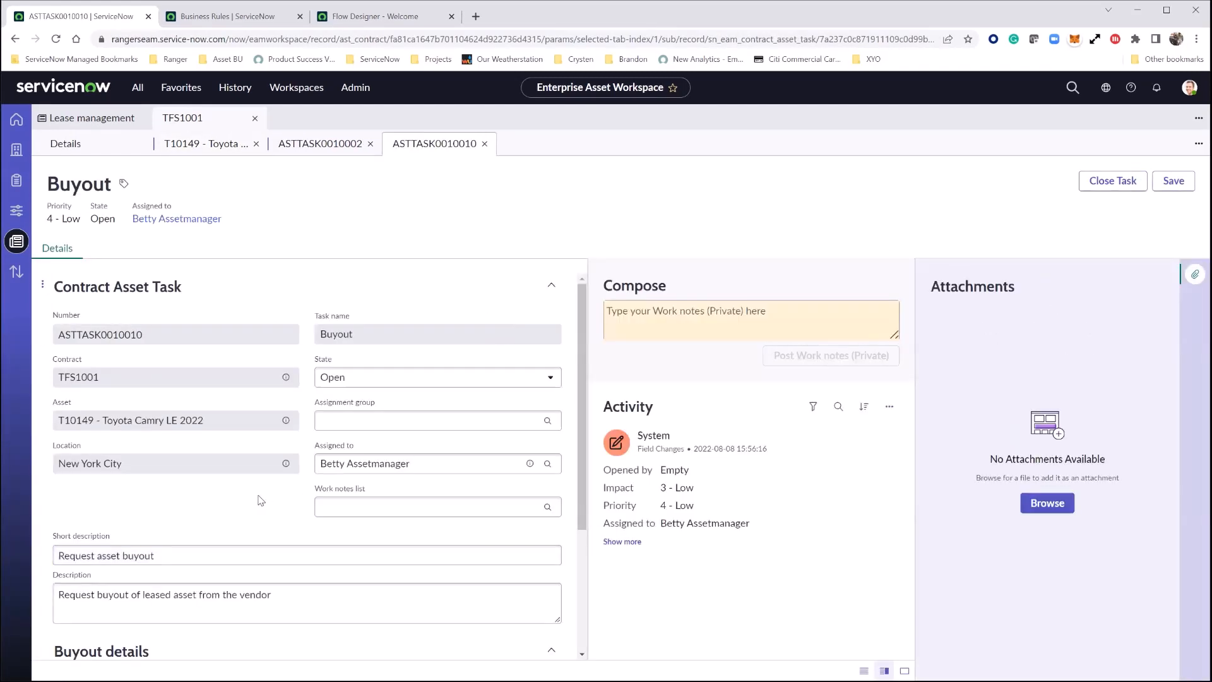
pyautogui.scroll(-3, 258, 500)
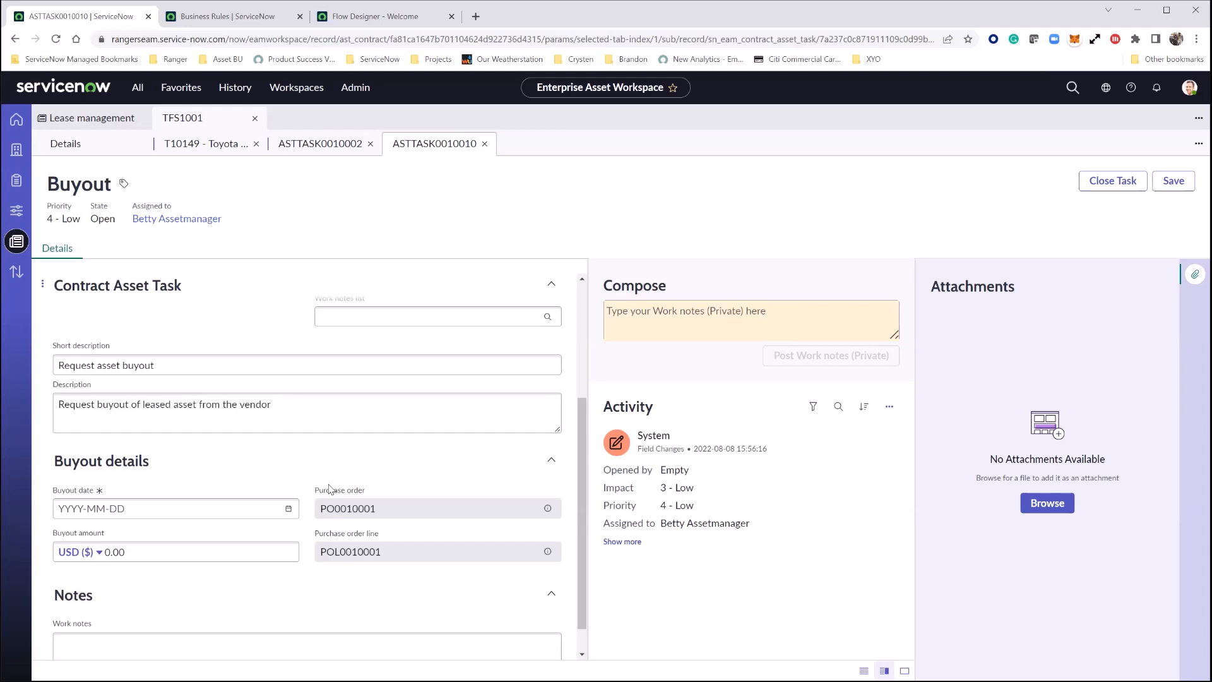
pyautogui.click(288, 509)
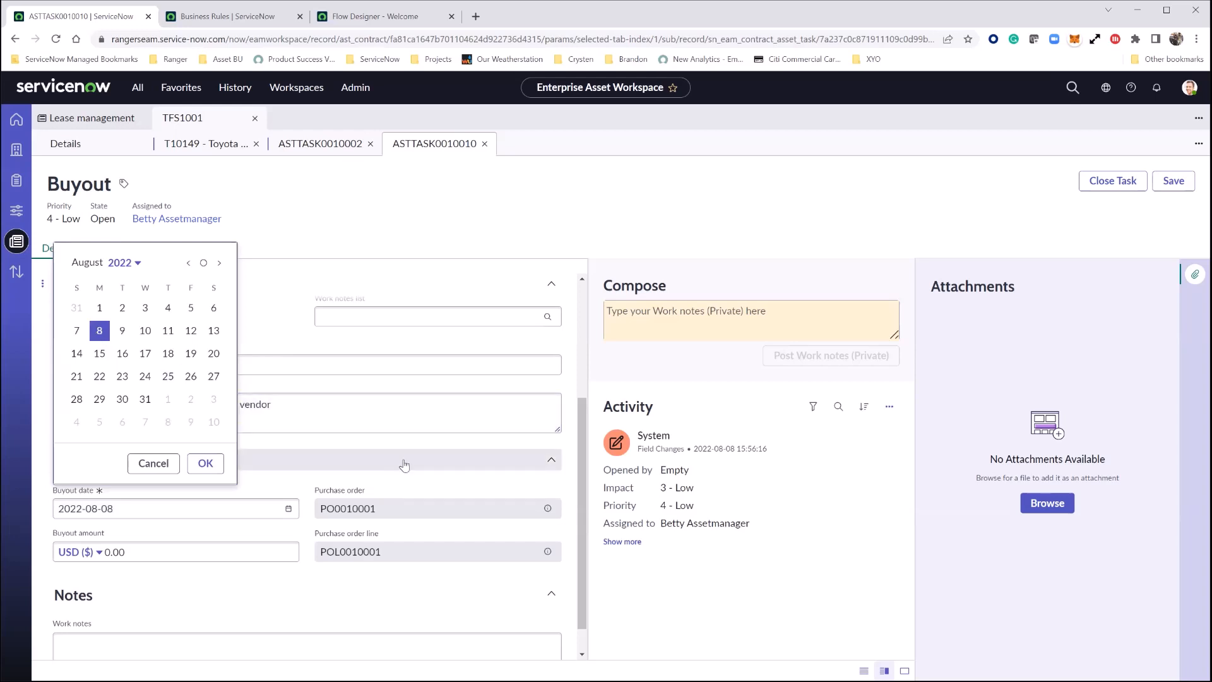
pyautogui.click(163, 541)
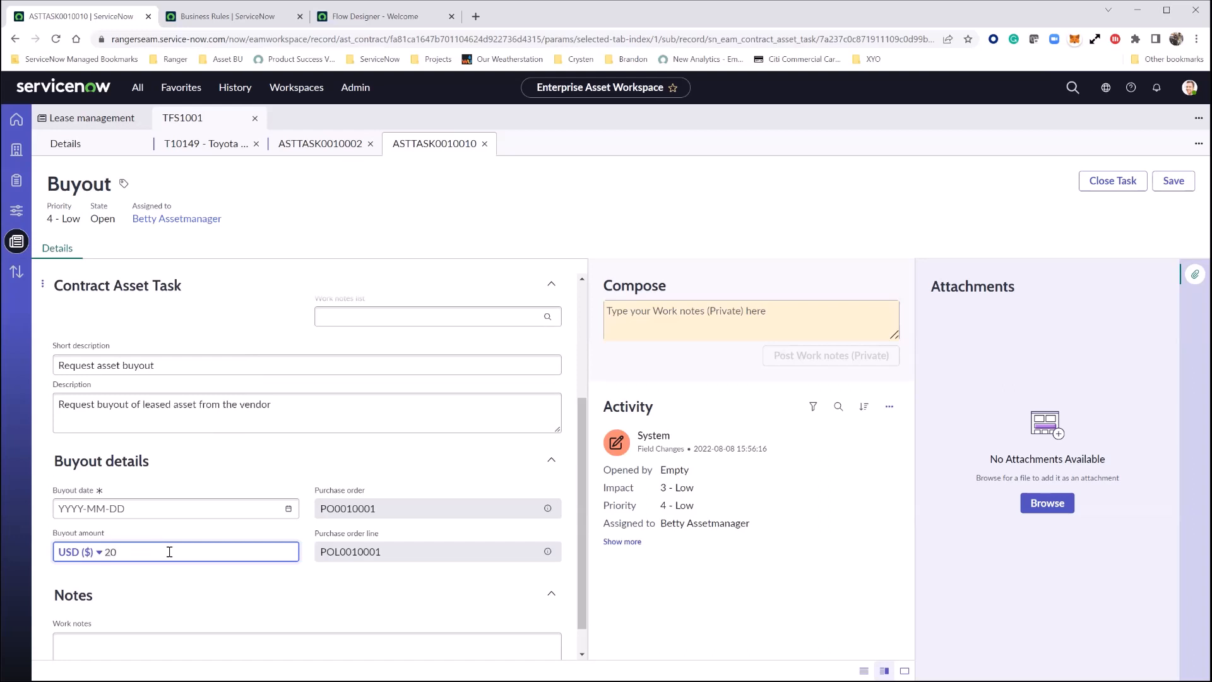
pyautogui.write('20,000')
pyautogui.click(757, 218)
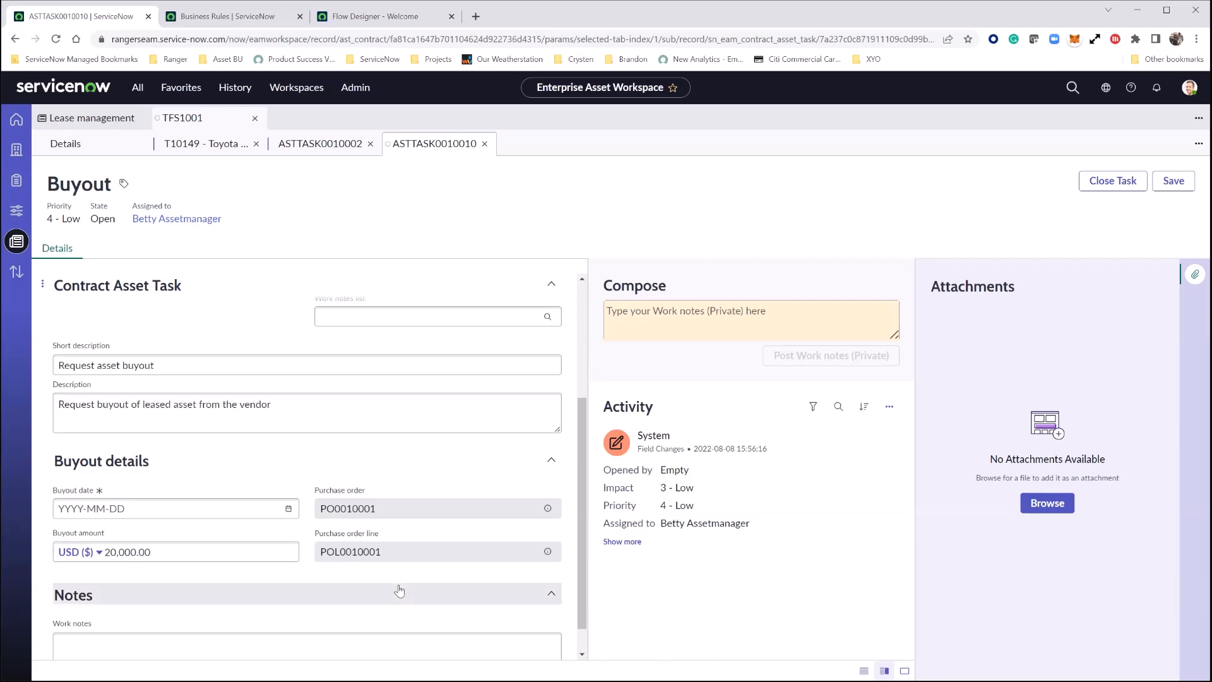
pyautogui.scroll(-1, 400, 589)
pyautogui.scroll(2, 401, 589)
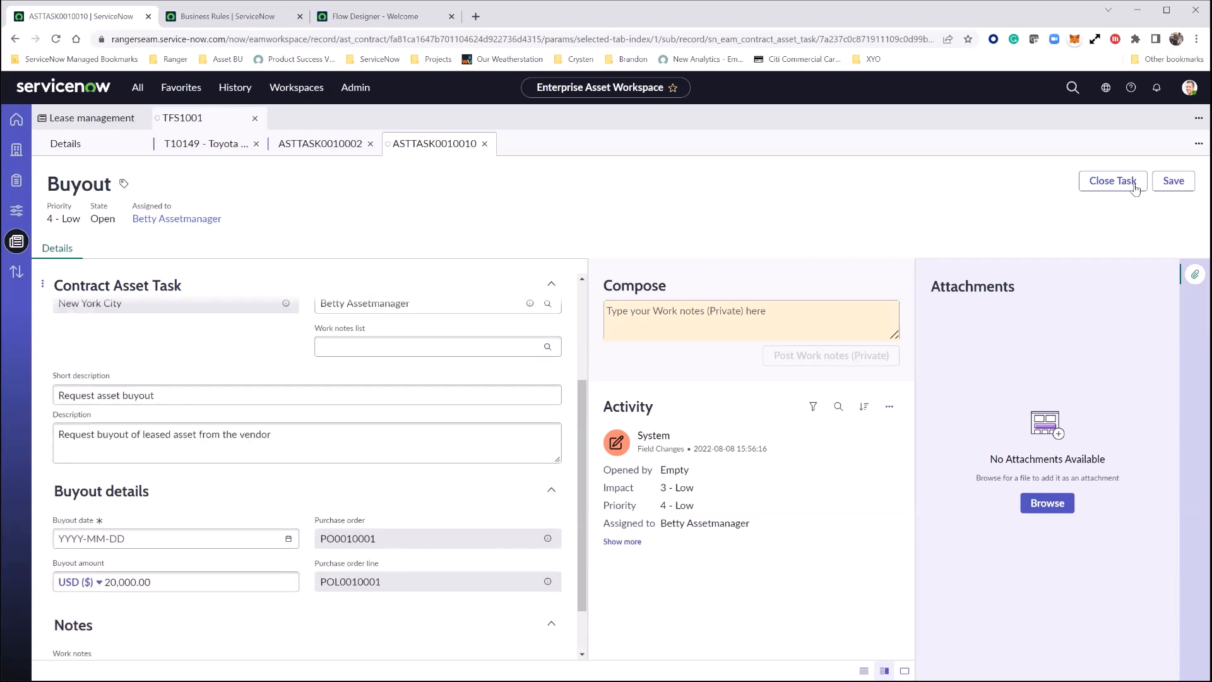
# - Set the buyout date to 2022-08-08 and close the Buyout task
pyautogui.click(1112, 180)
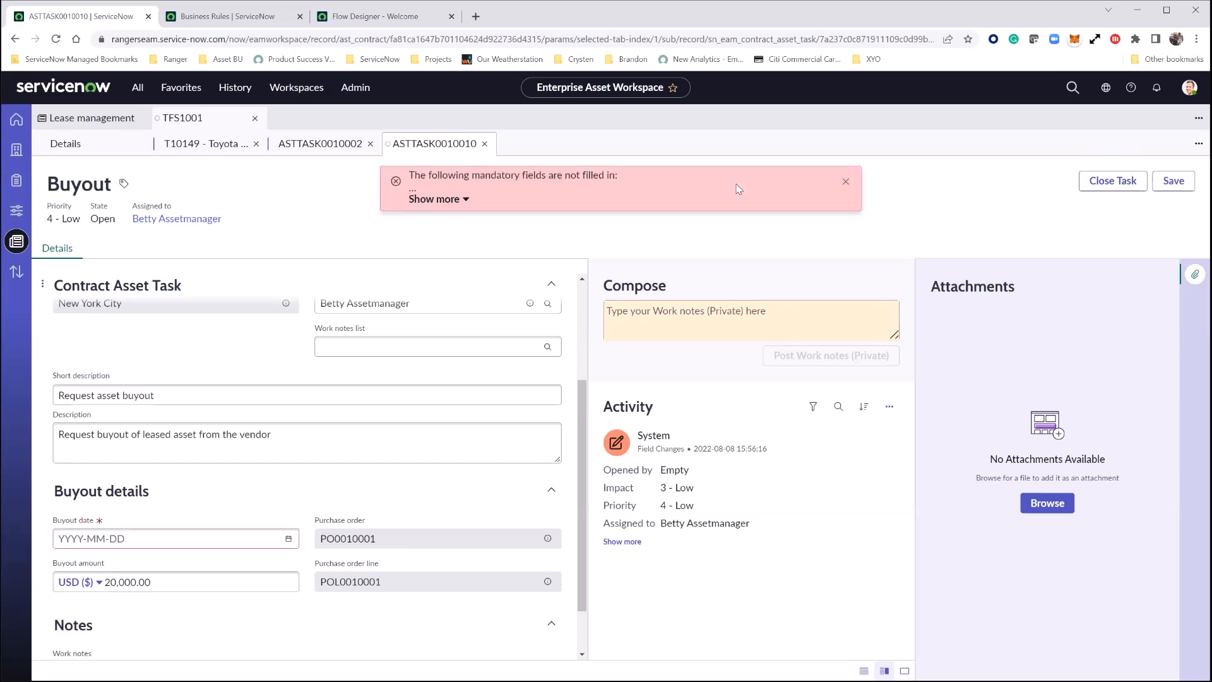
pyautogui.click(288, 540)
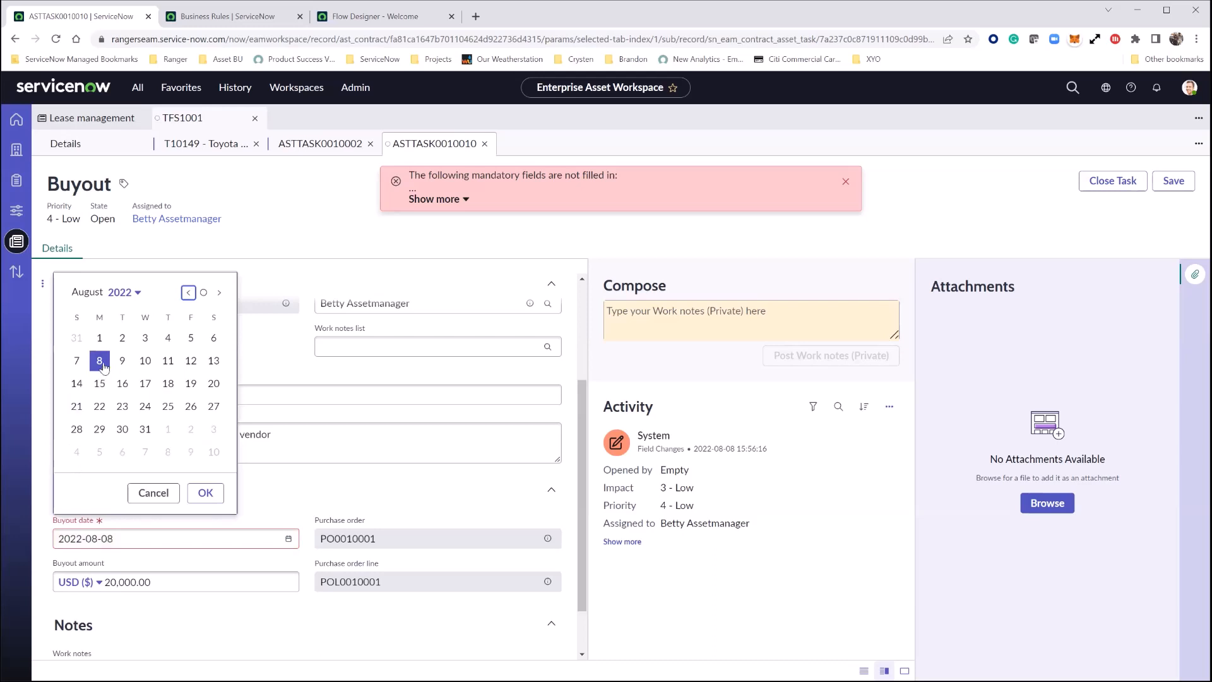
pyautogui.click(205, 492)
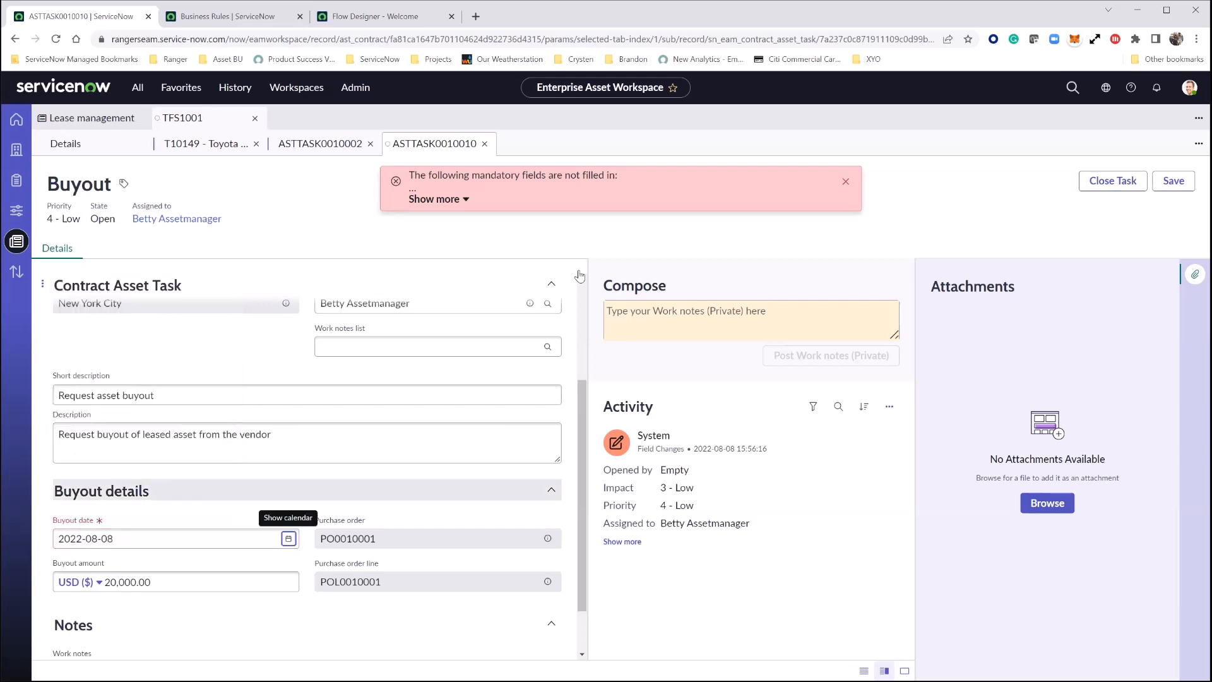
pyautogui.click(845, 182)
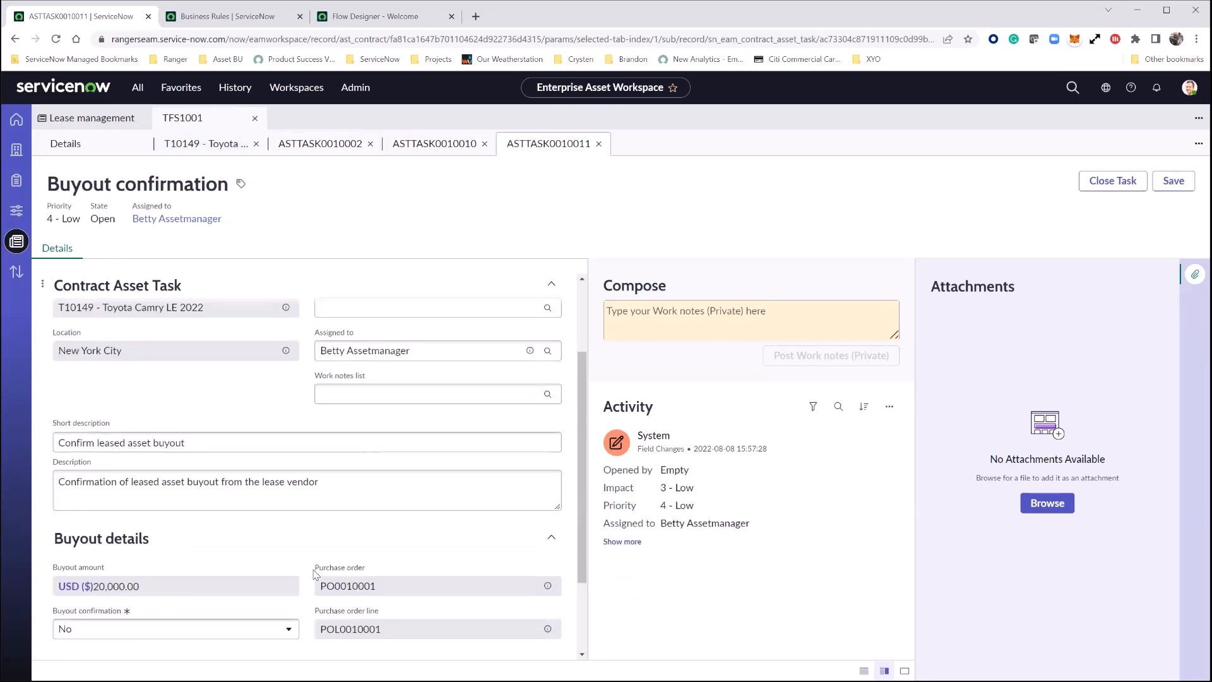
# - Open purchase order PO0010001 from the Buyout confirmation task, place the order and receive it
pyautogui.scroll(-2, 314, 573)
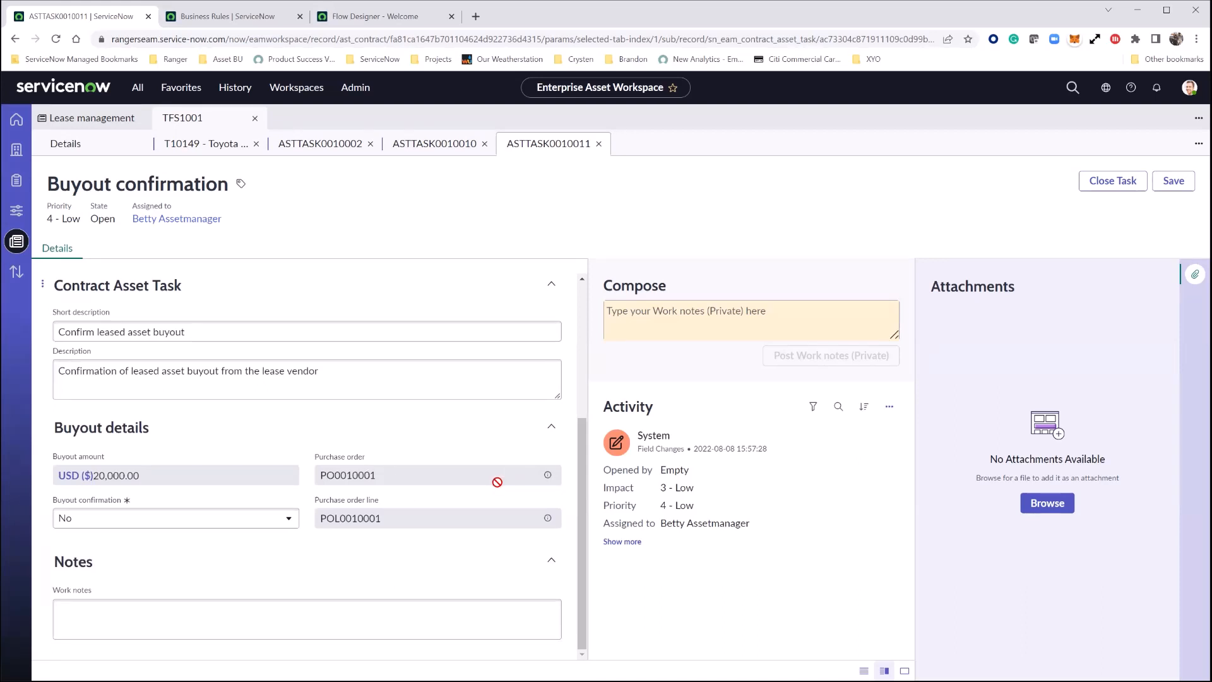
pyautogui.click(548, 476)
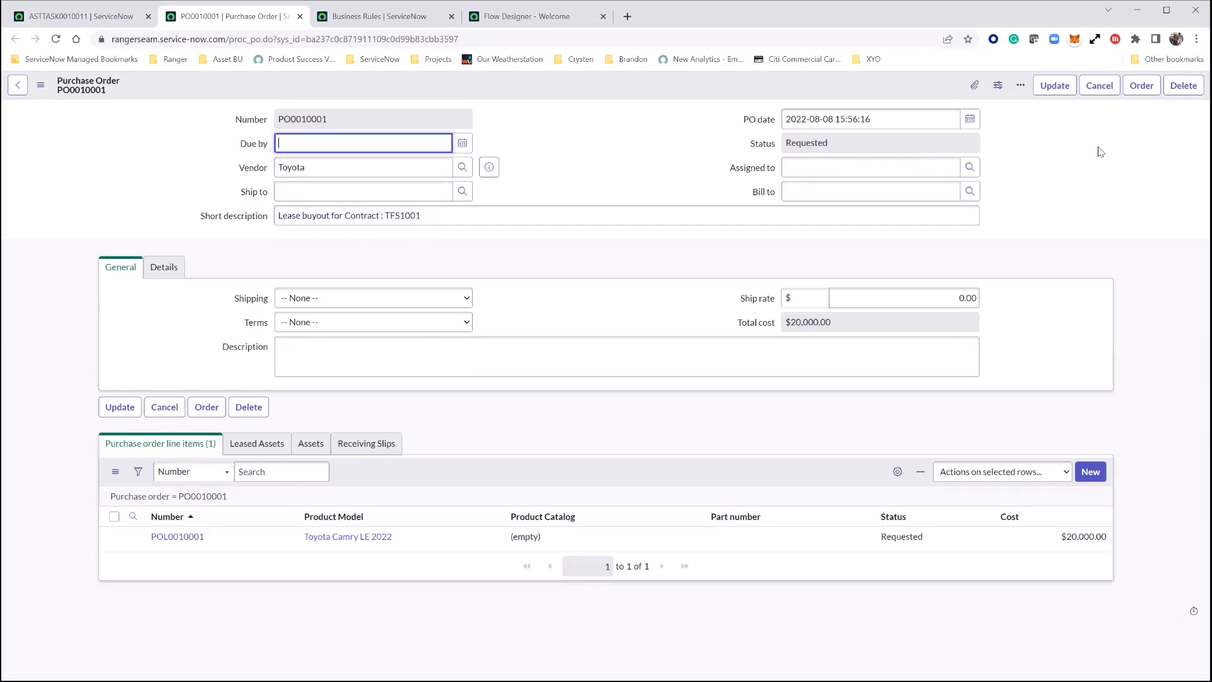
pyautogui.click(1141, 87)
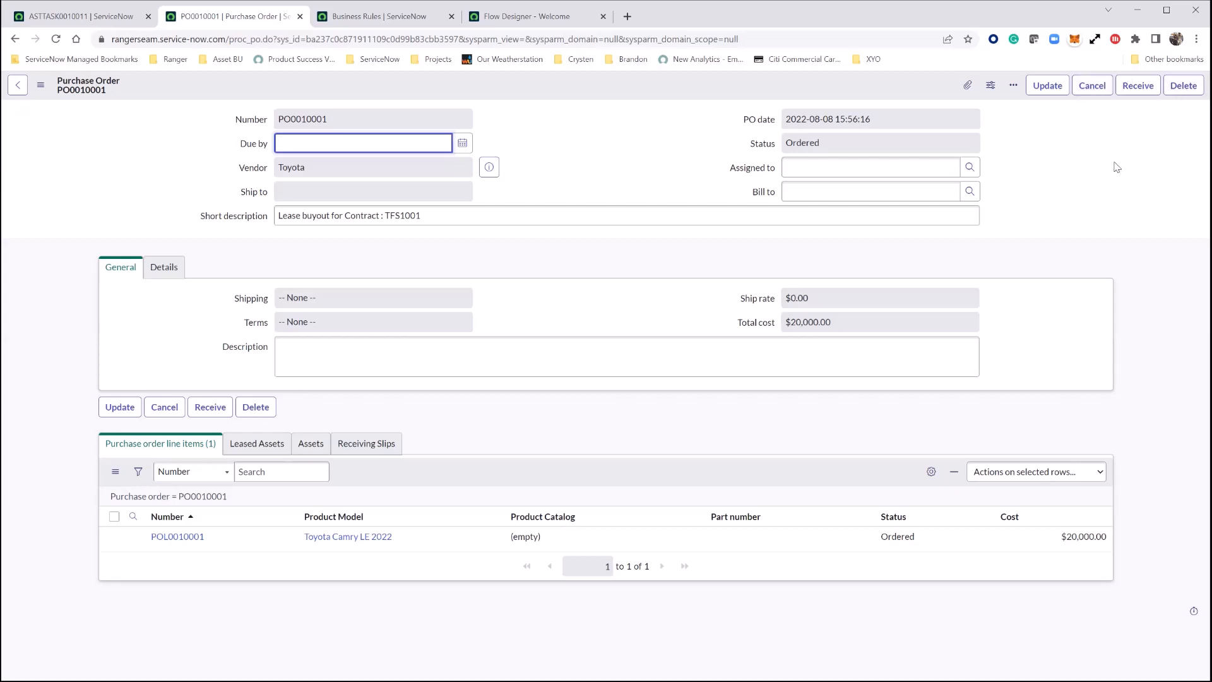
pyautogui.click(1136, 86)
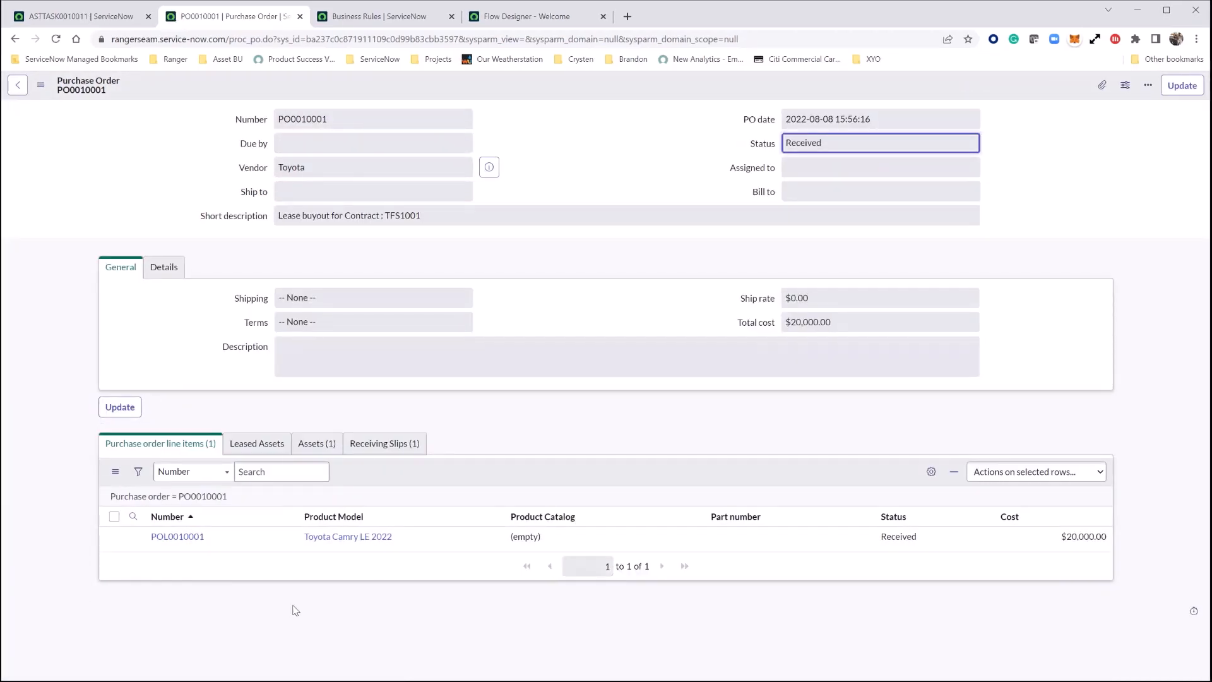
# - Check the assets and receiving slips related to the purchase order and return to the Buyout confirmation task
pyautogui.click(317, 448)
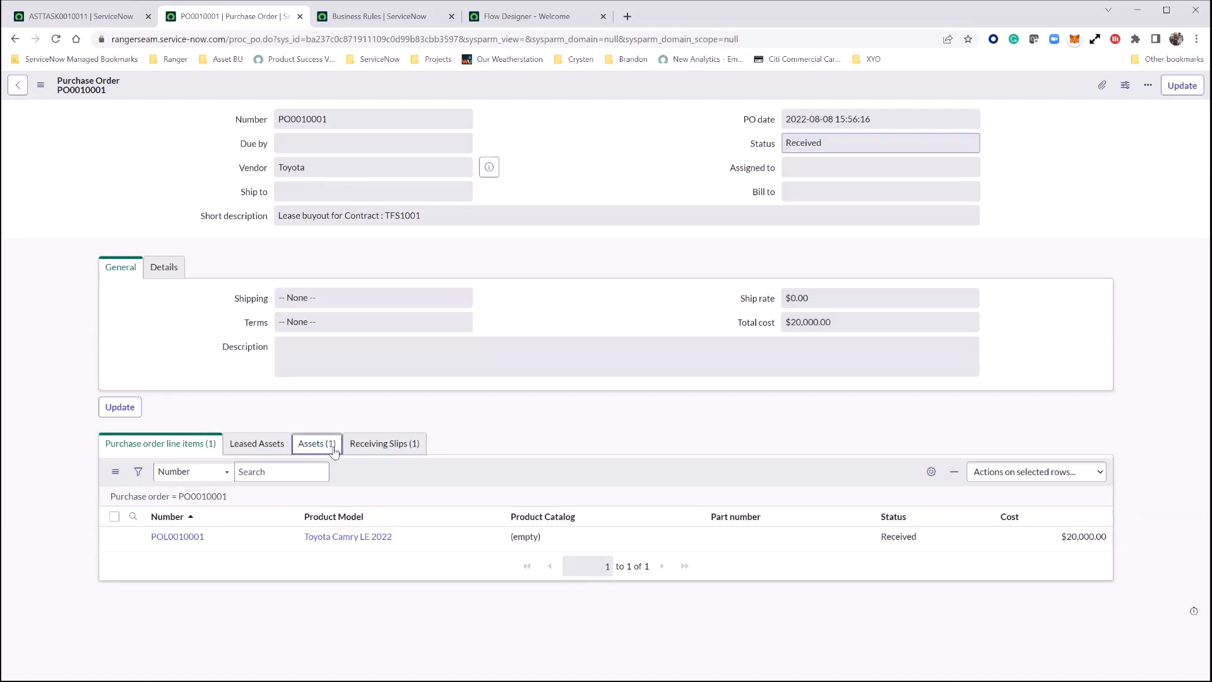
pyautogui.click(376, 446)
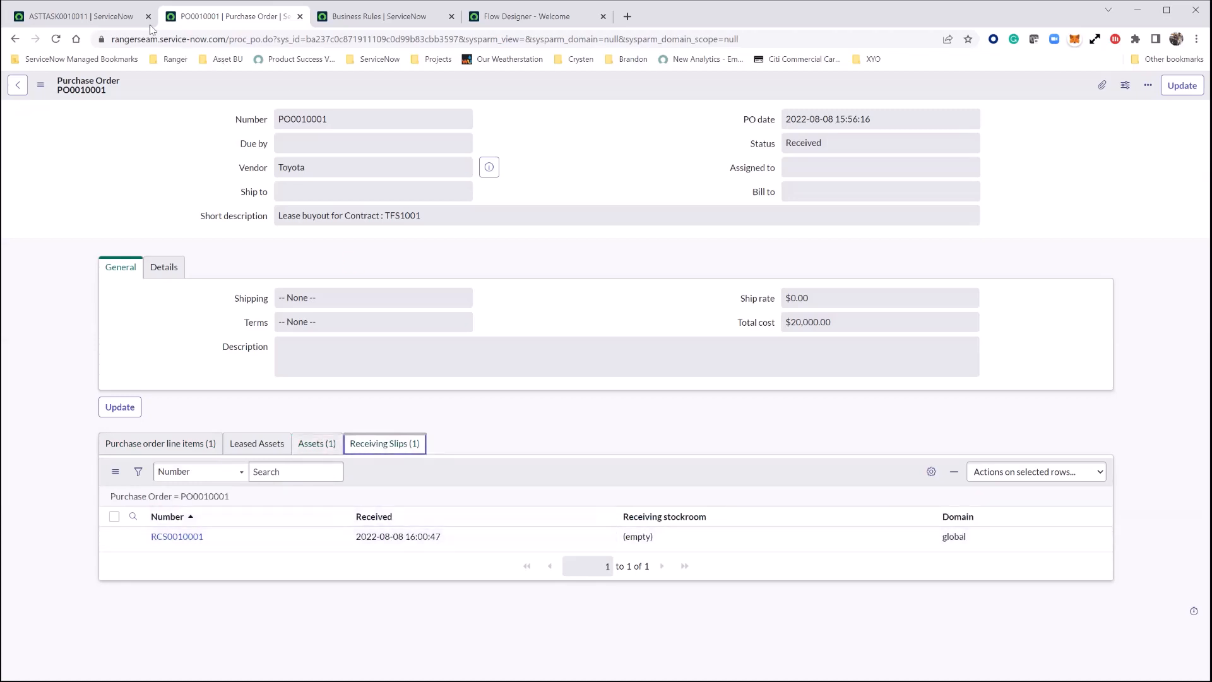
pyautogui.click(98, 21)
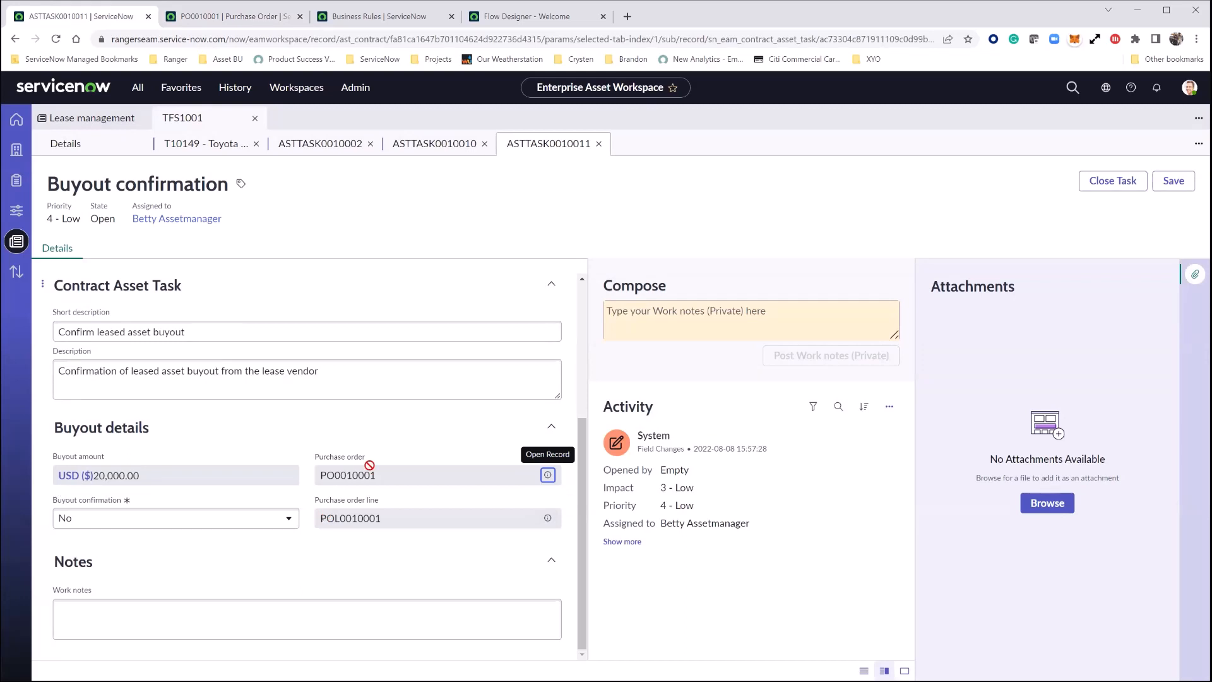
# - Set the buyout confirmation to Yes and close the Buyout confirmation task
pyautogui.scroll(1, 365, 373)
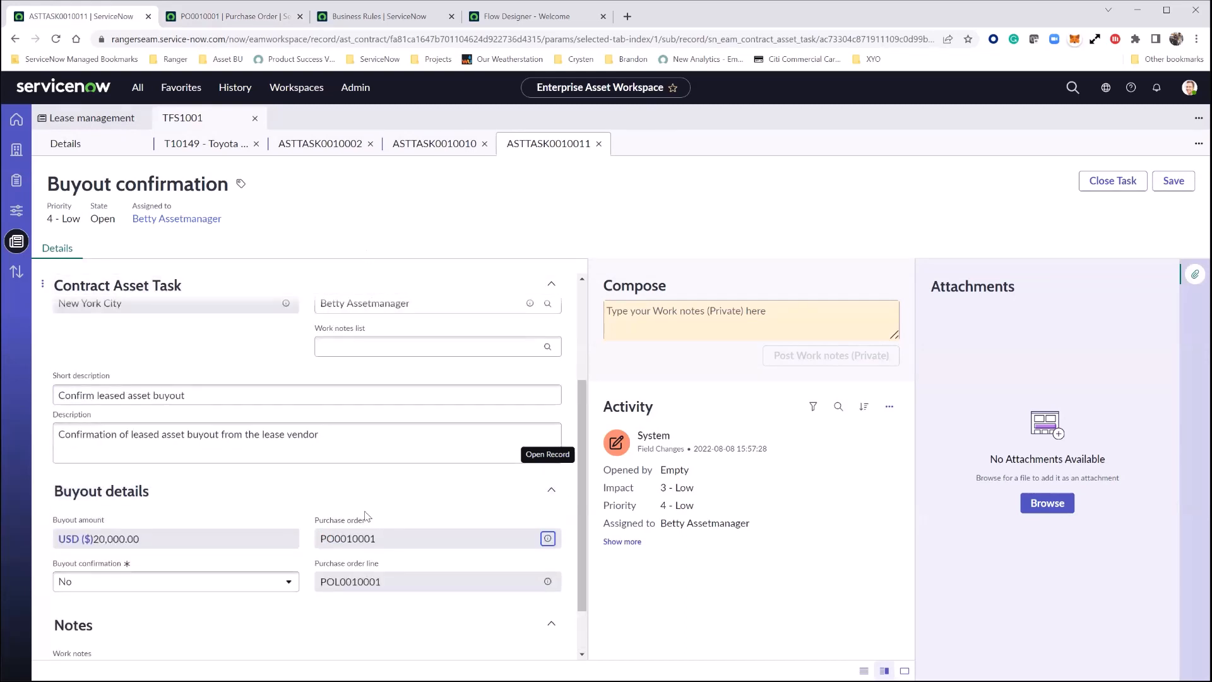
pyautogui.scroll(-1, 366, 516)
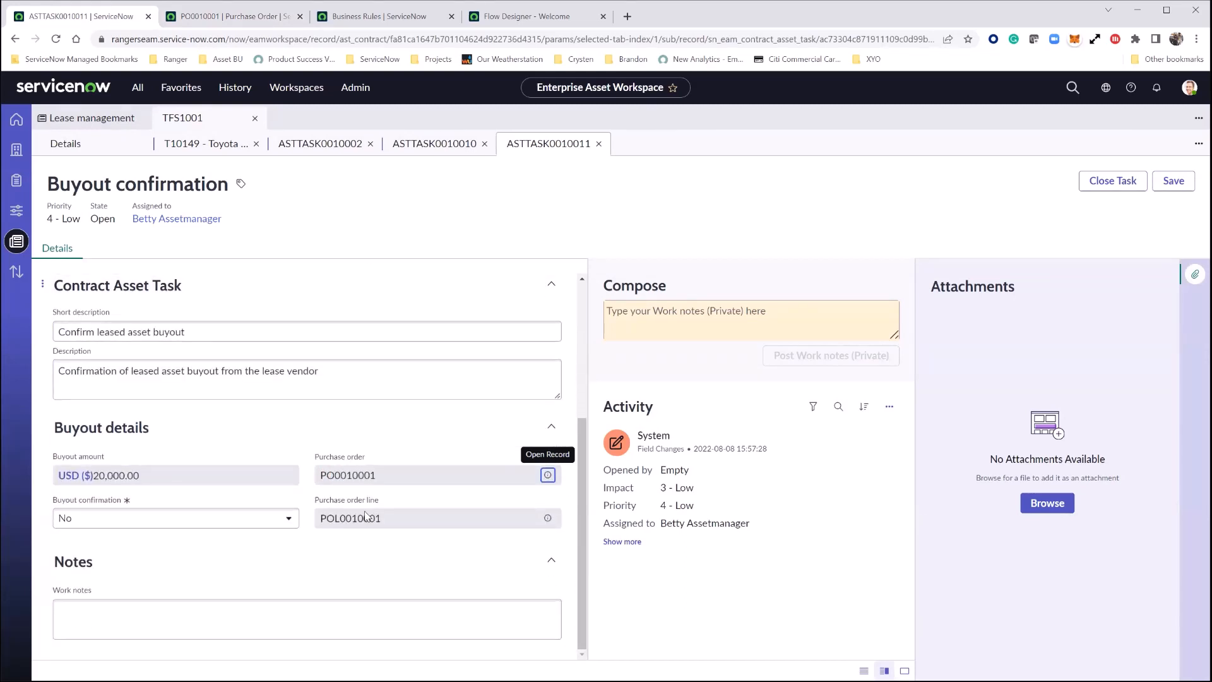
pyautogui.click(263, 522)
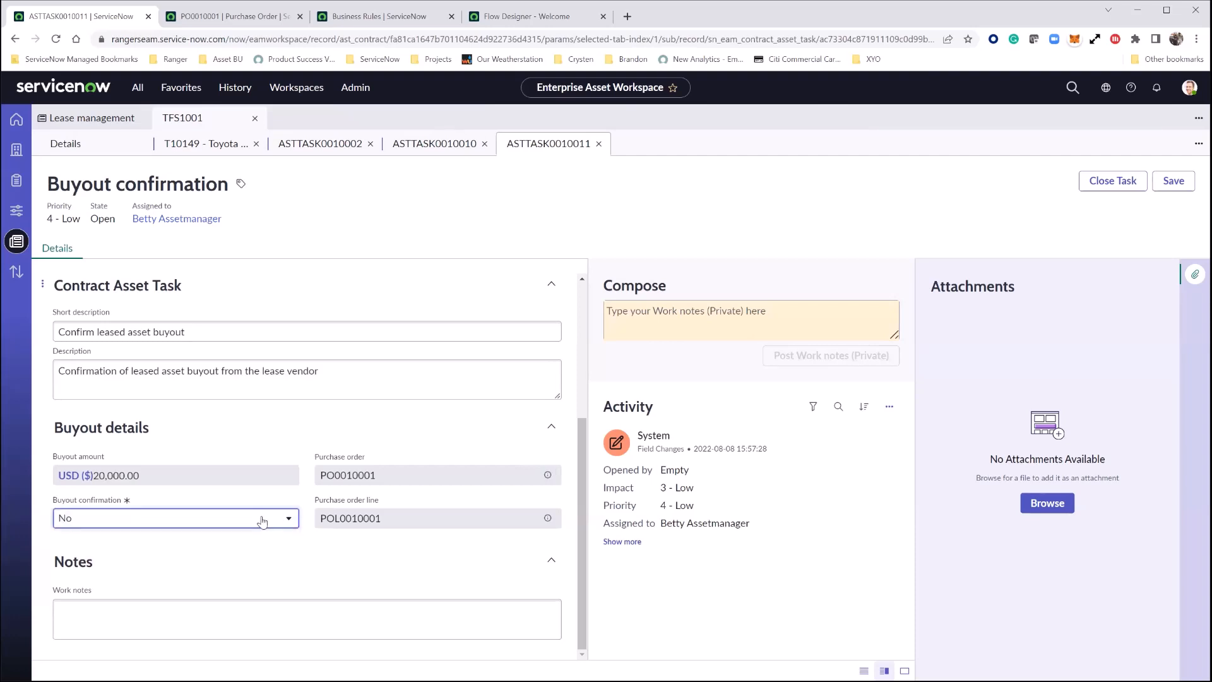
pyautogui.click(668, 277)
pyautogui.click(1121, 183)
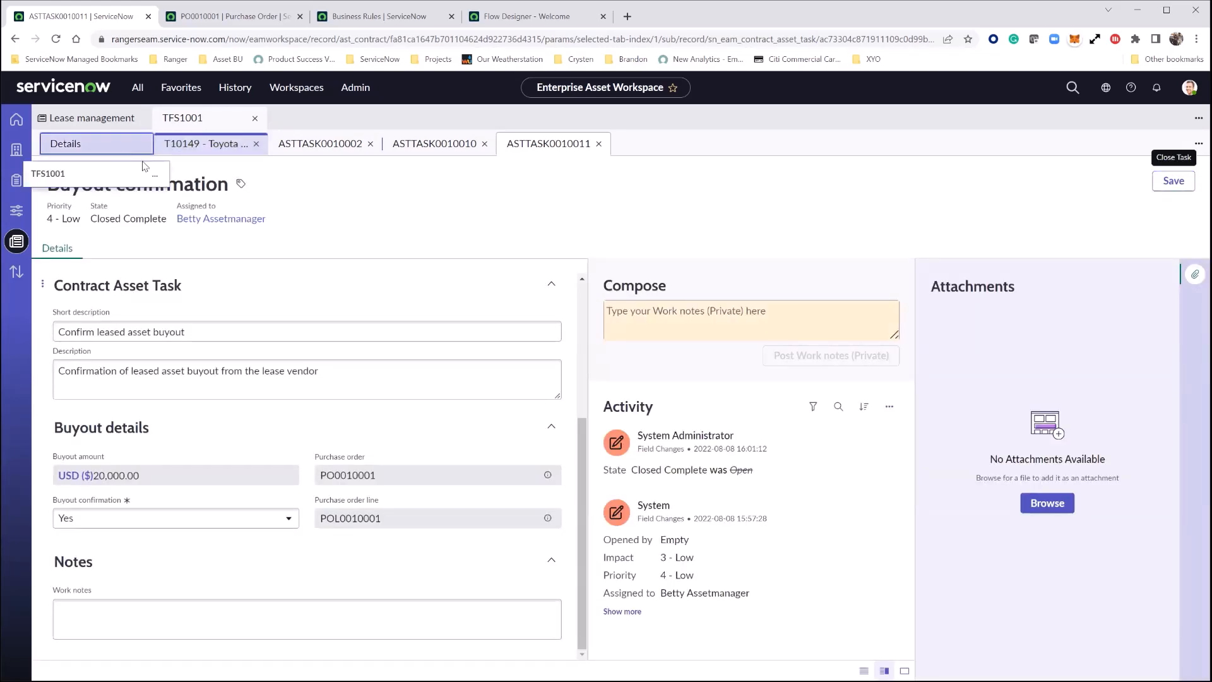
# - Refresh the contract asset tasks of T10149 and the Lease-end Assets list of contract TFS1001 to check their status
pyautogui.click(117, 147)
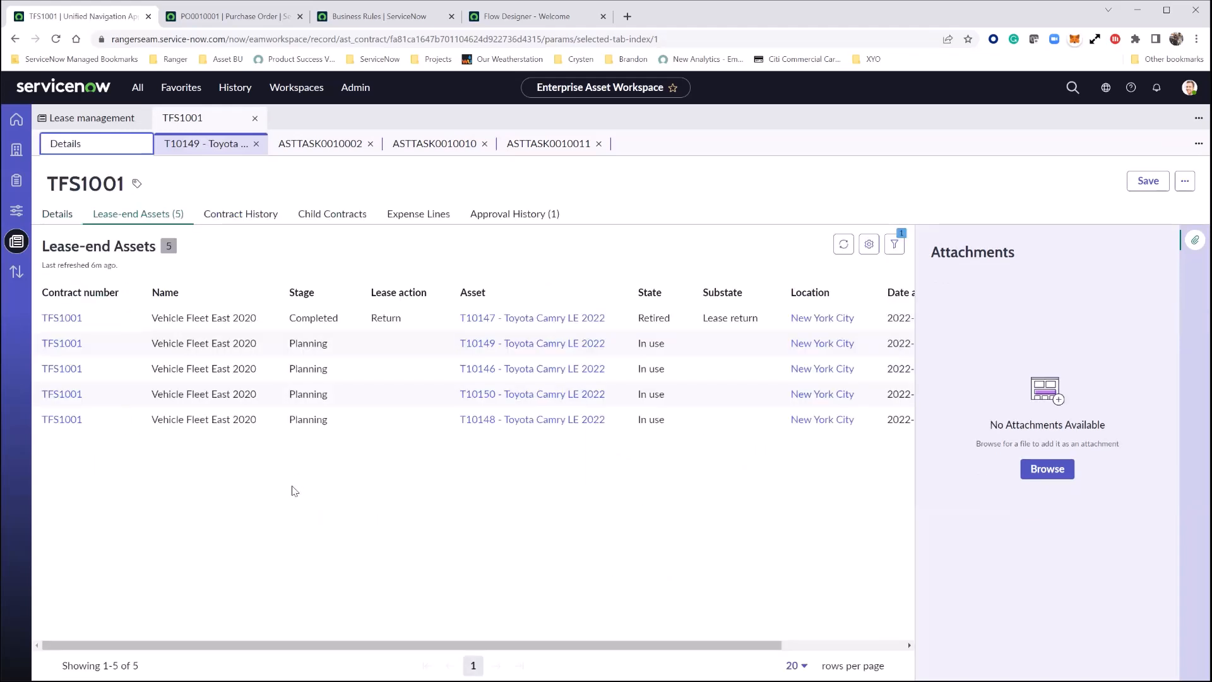
pyautogui.click(227, 148)
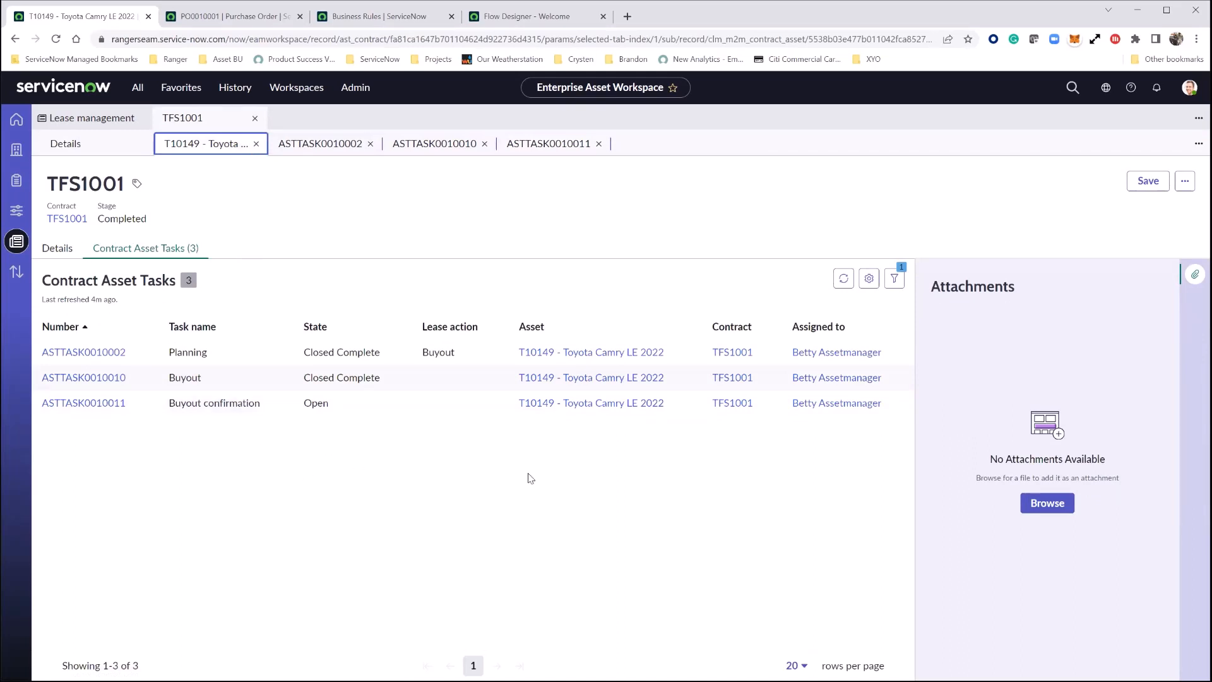
pyautogui.click(843, 279)
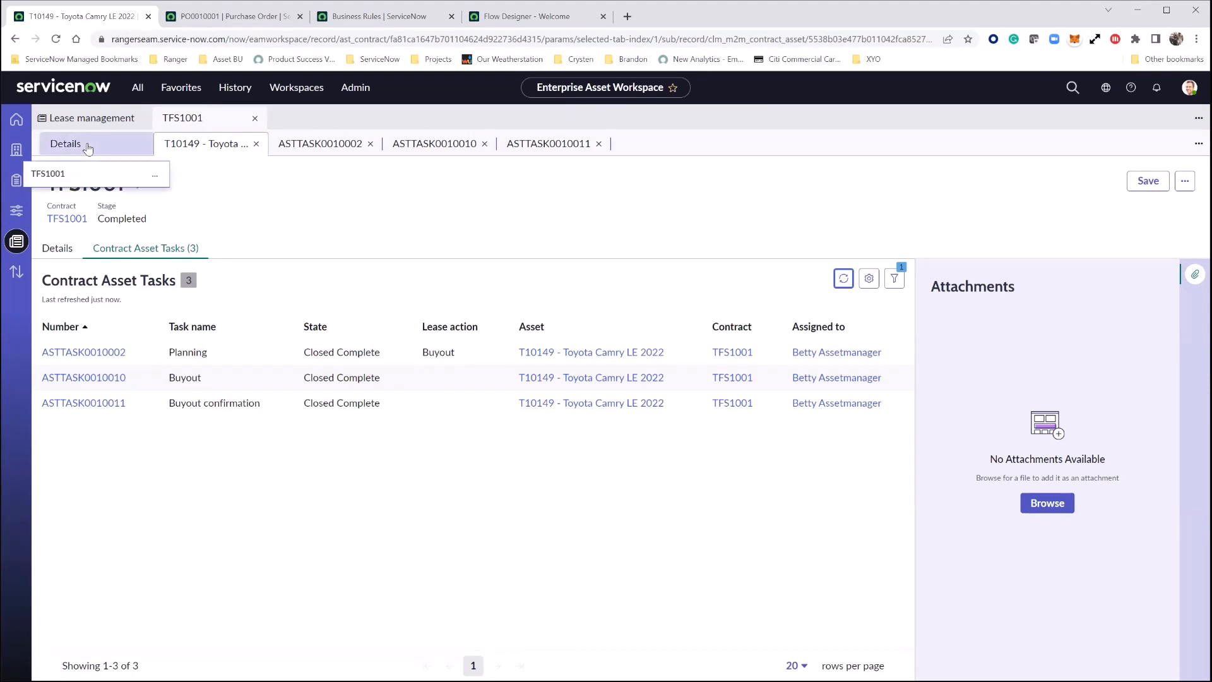
pyautogui.click(88, 147)
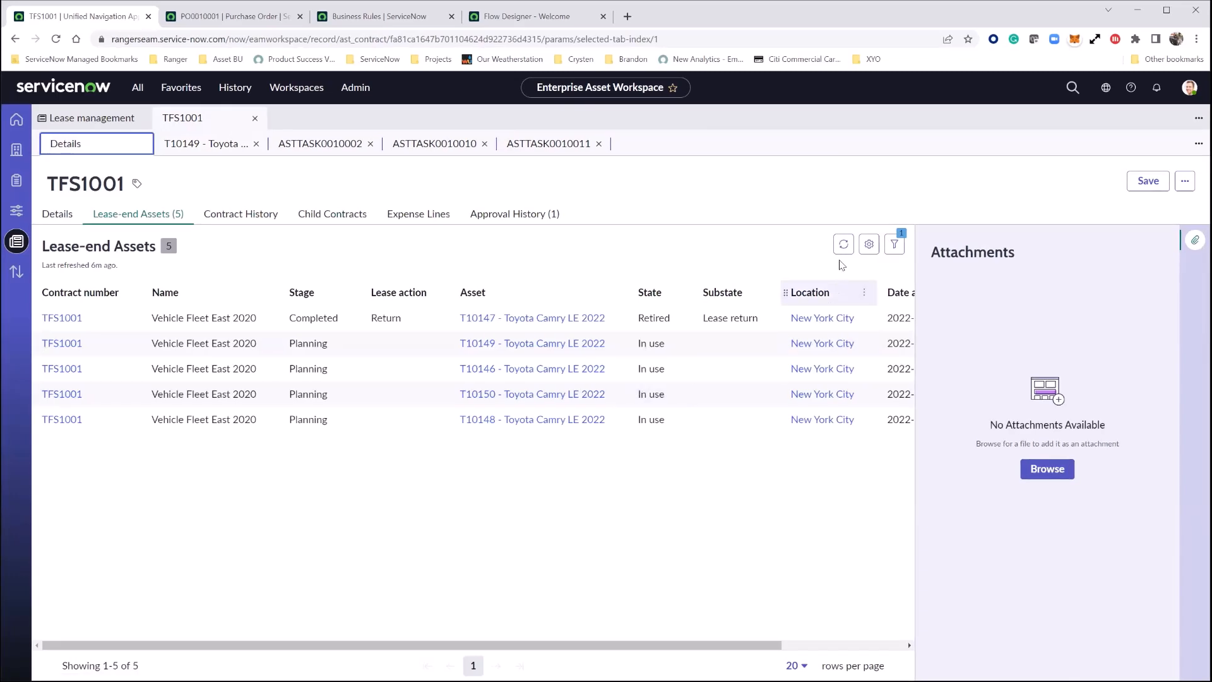
pyautogui.click(844, 244)
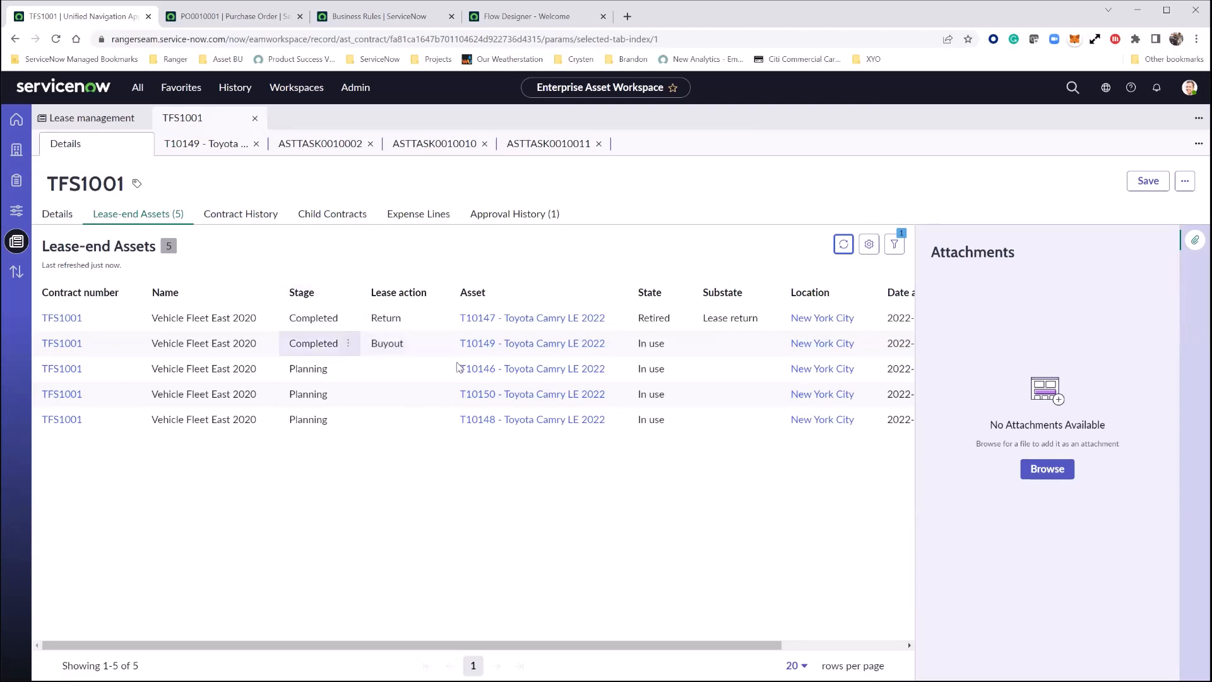
# - Open the asset record of T10149 - Toyota Camry LE 2022 and review its details and activity history
pyautogui.click(488, 347)
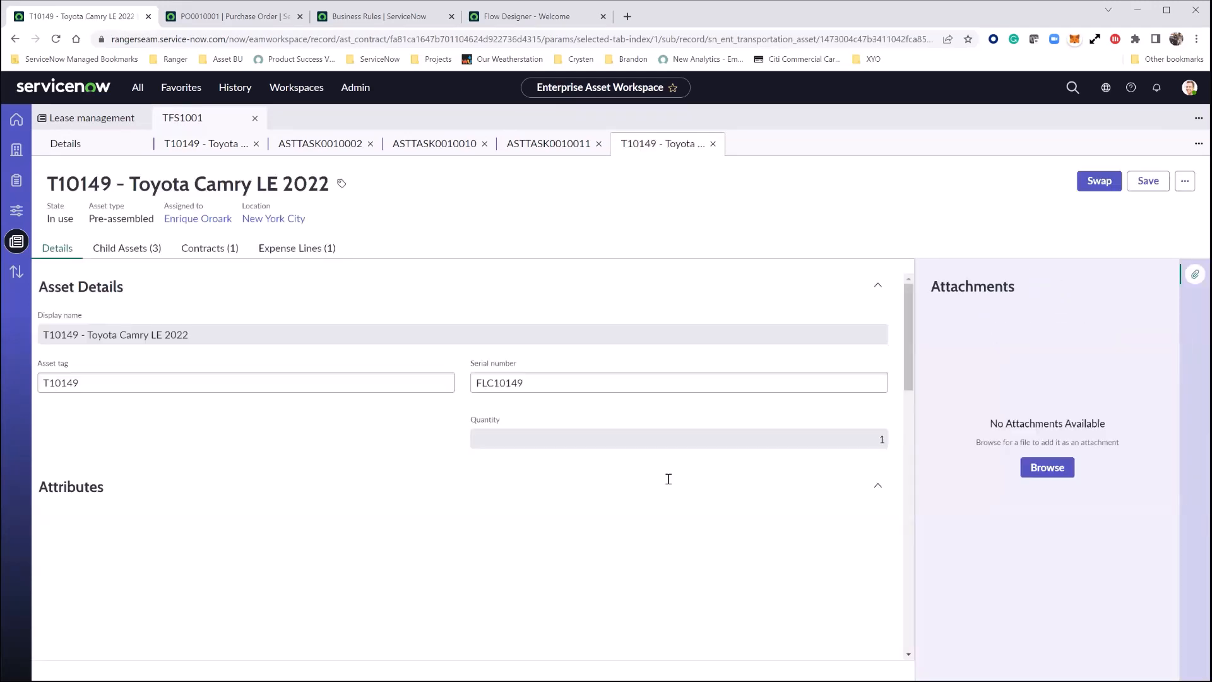
pyautogui.scroll(-1, 759, 492)
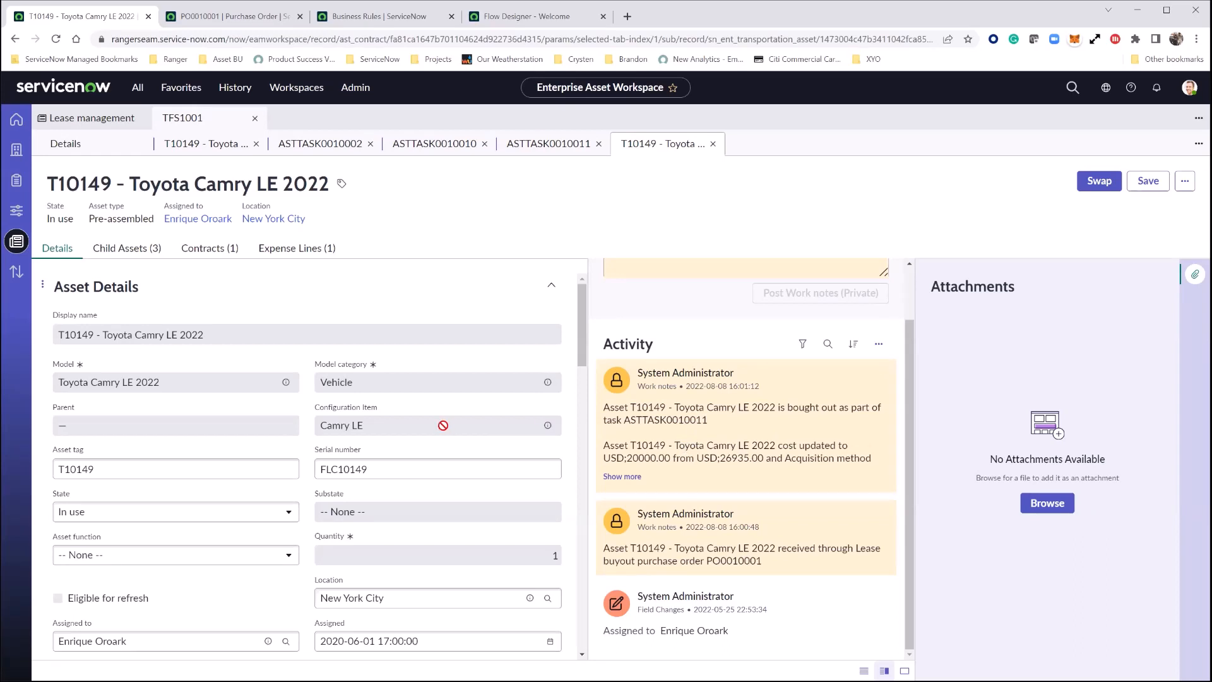
pyautogui.scroll(-2, 443, 426)
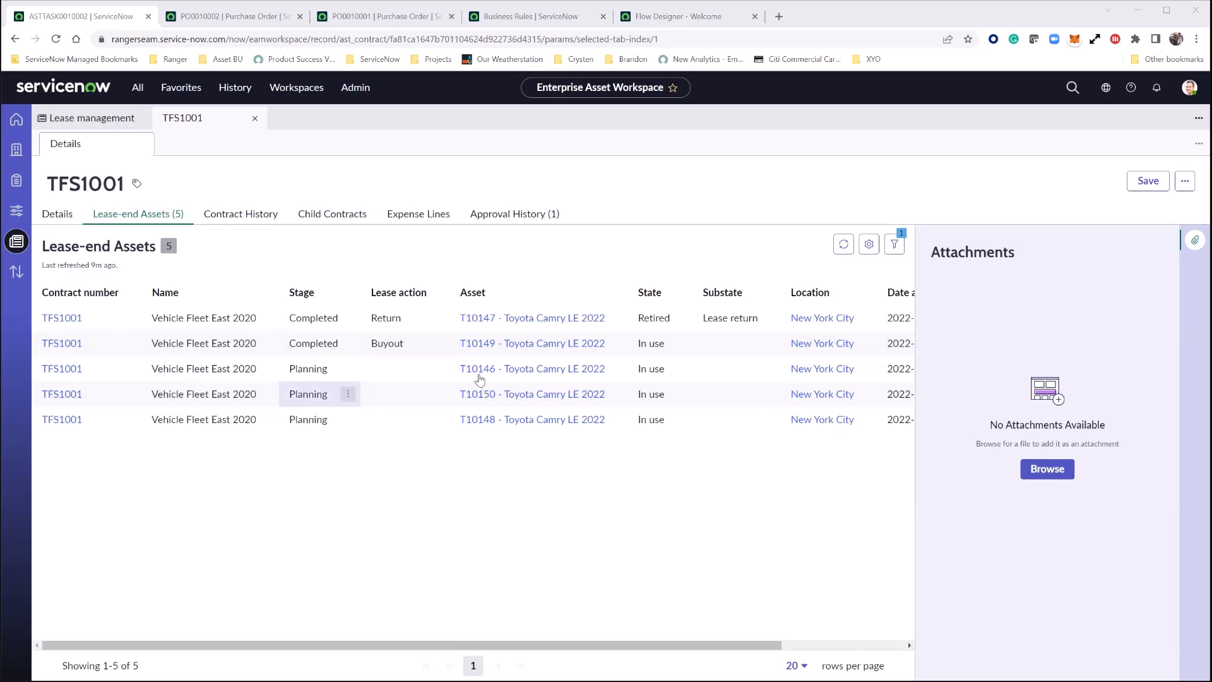
# - Open the Planning task of T10146 - Toyota Camry LE 2022, set its lease action to Extend and close the task
pyautogui.click(62, 369)
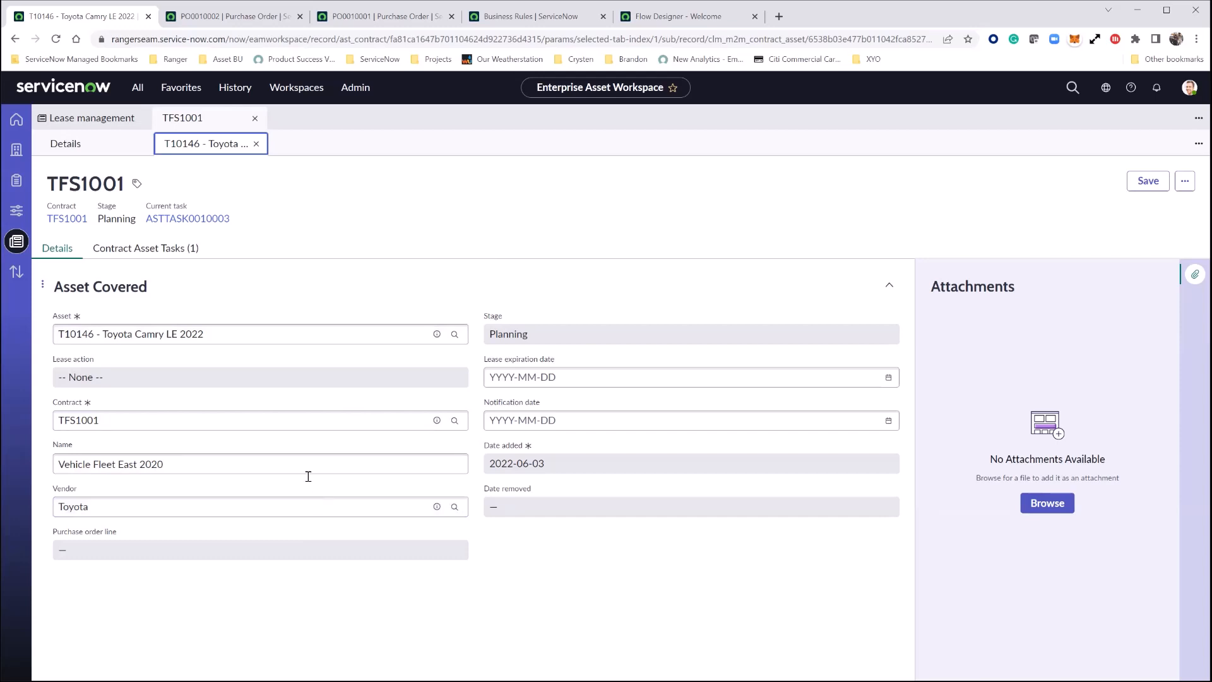
pyautogui.click(137, 250)
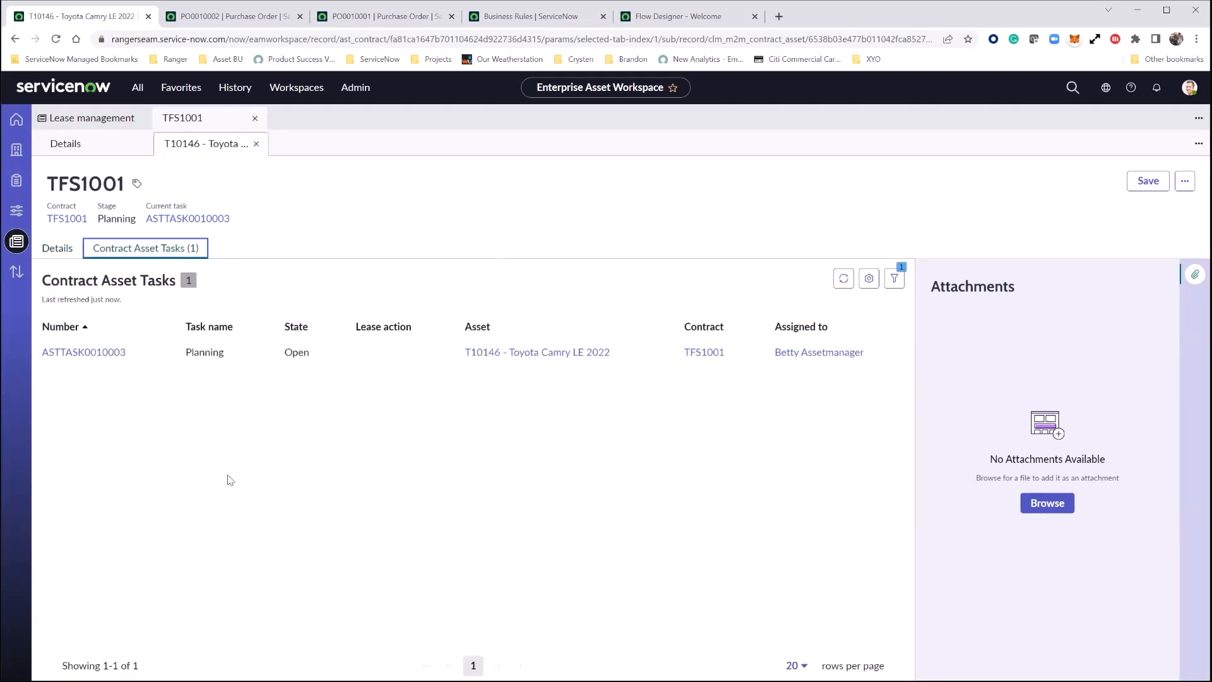
pyautogui.click(65, 352)
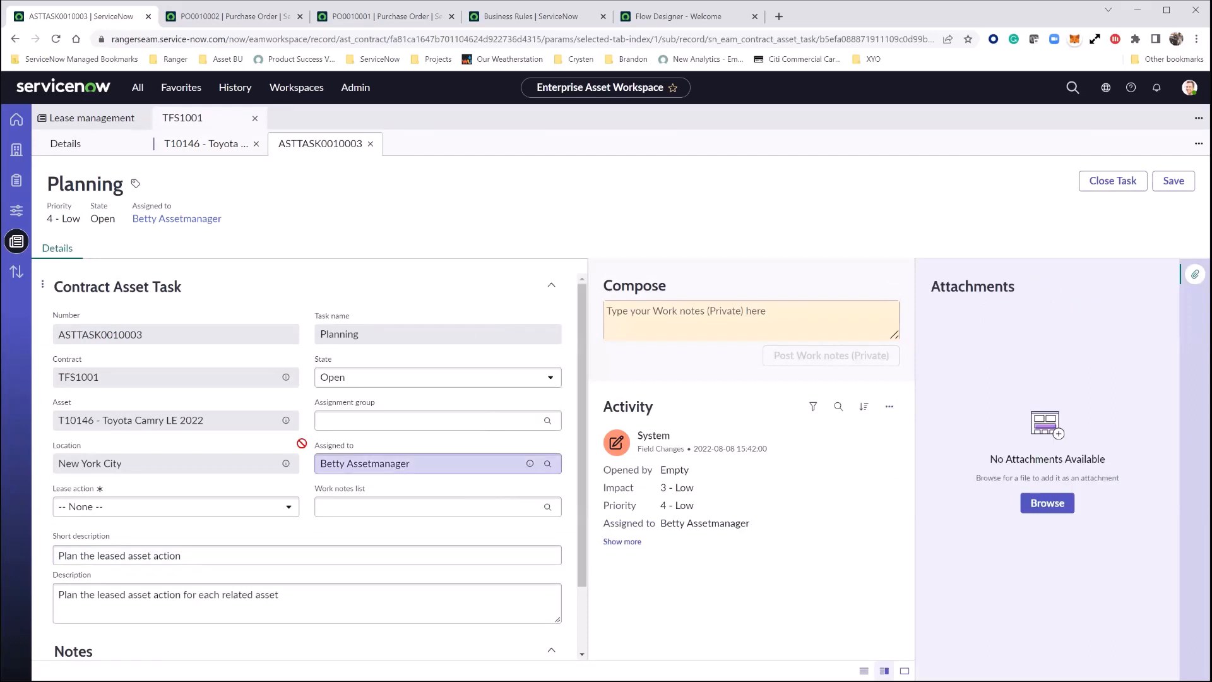
pyautogui.click(264, 511)
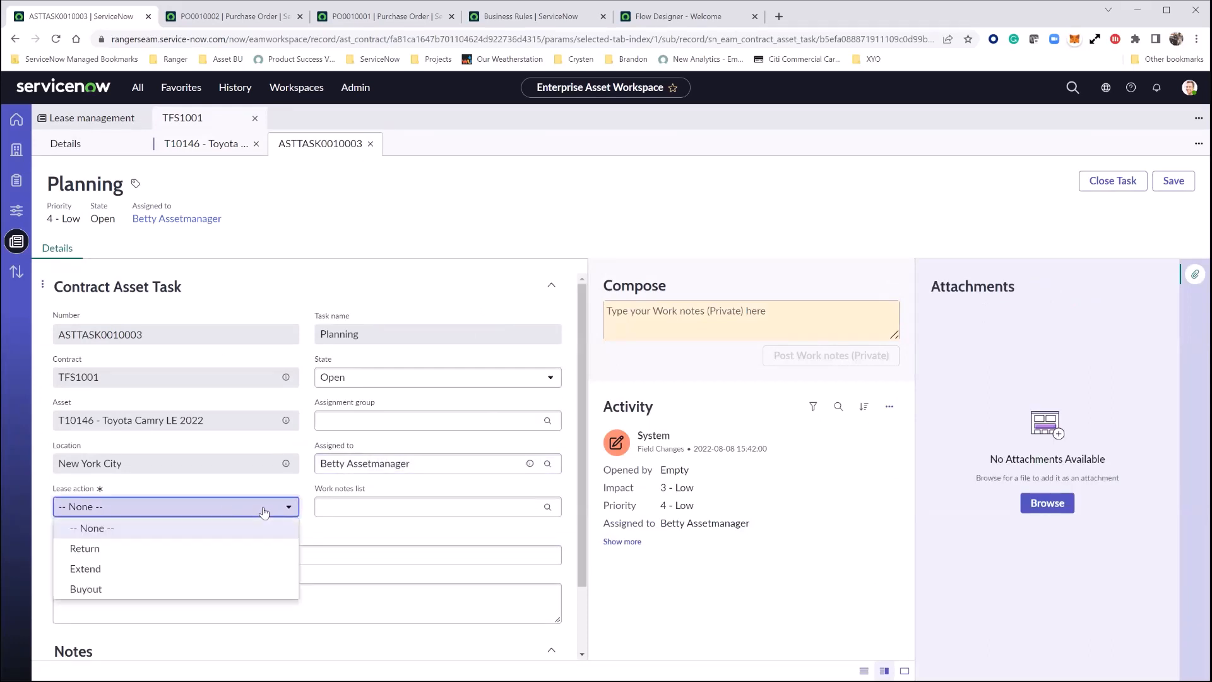
pyautogui.click(205, 569)
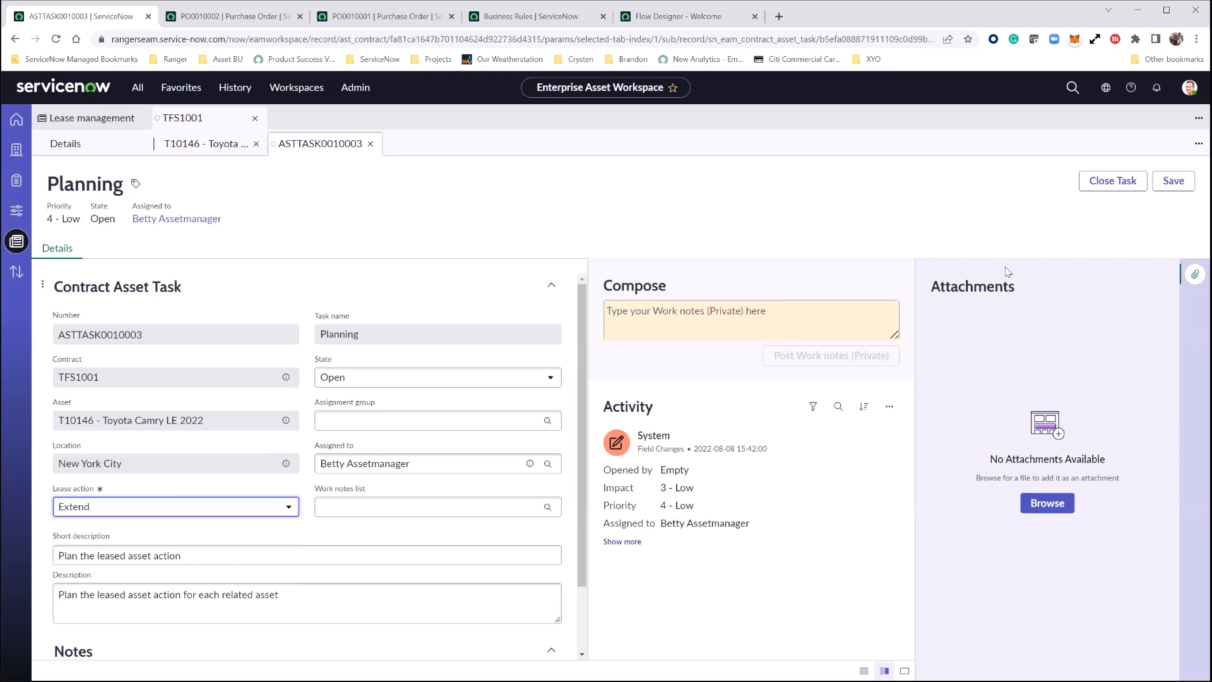
pyautogui.click(1111, 183)
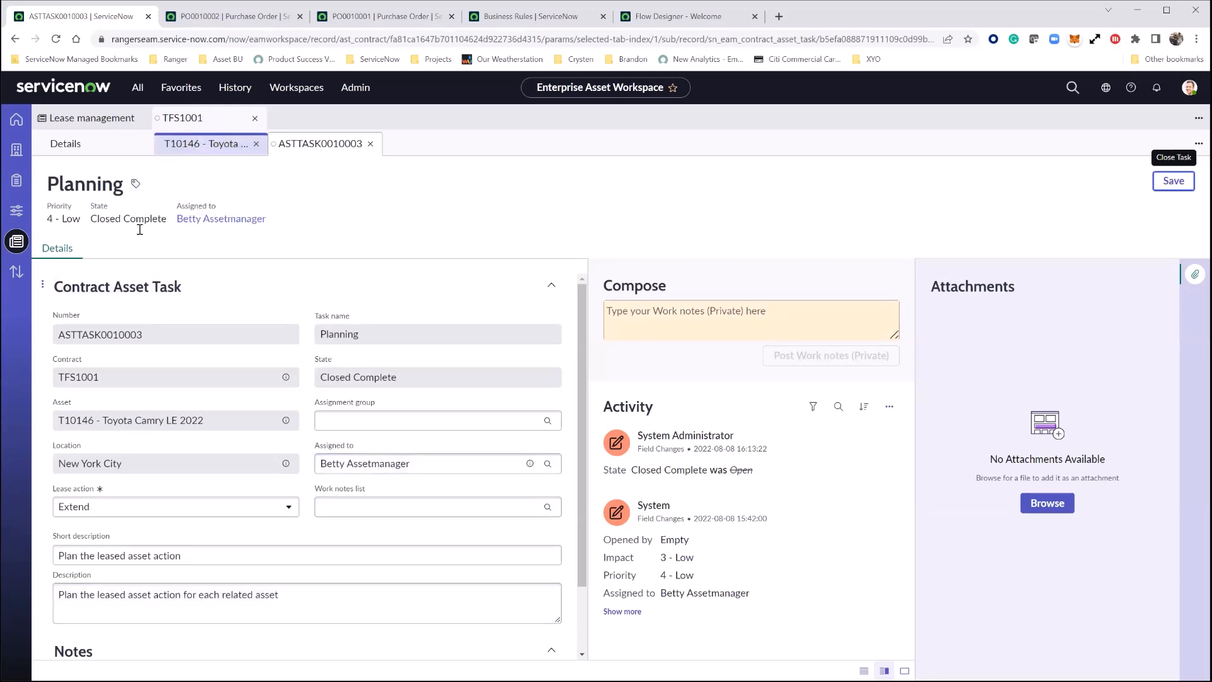
# - Open the Extension task of T10146 and enter an extension cost of 6000 USD and an extension start date of 2022-08-08
pyautogui.click(204, 150)
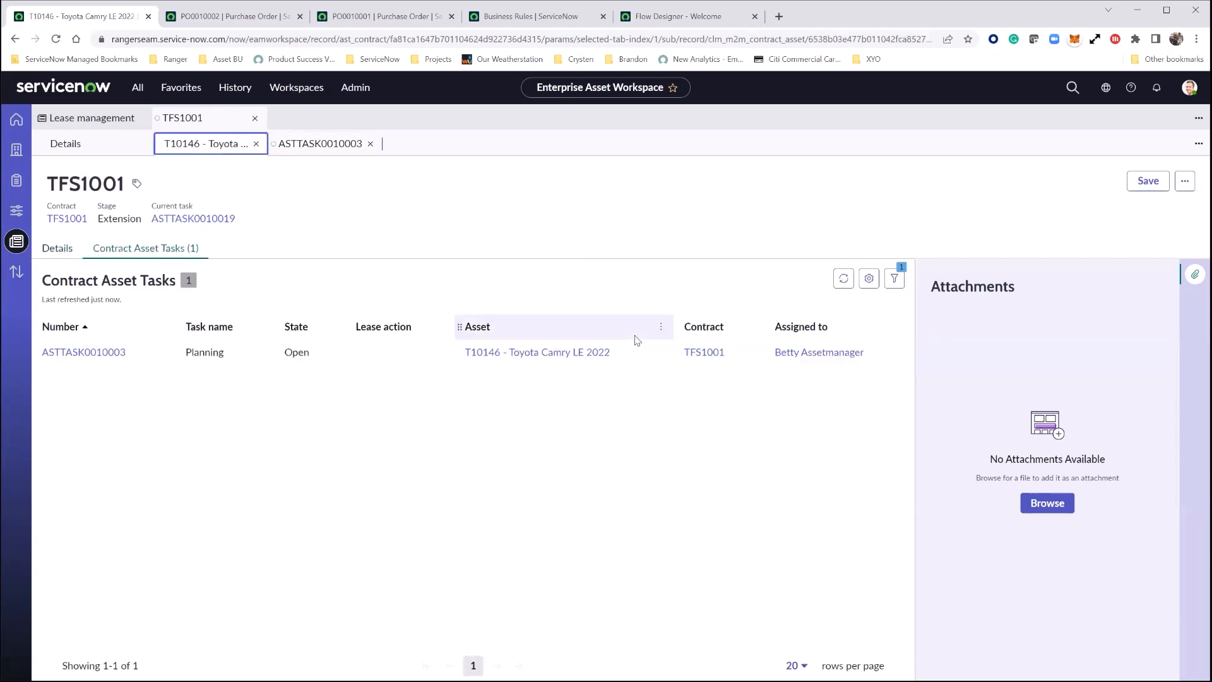
pyautogui.click(842, 280)
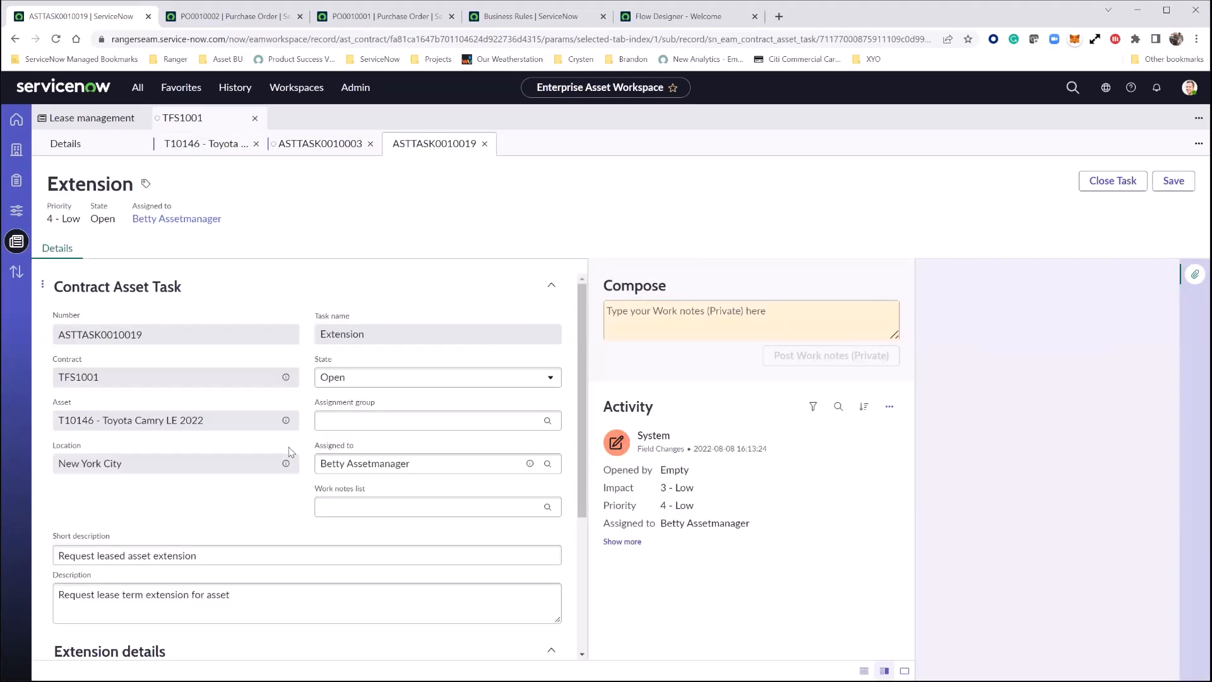
pyautogui.scroll(-3, 213, 491)
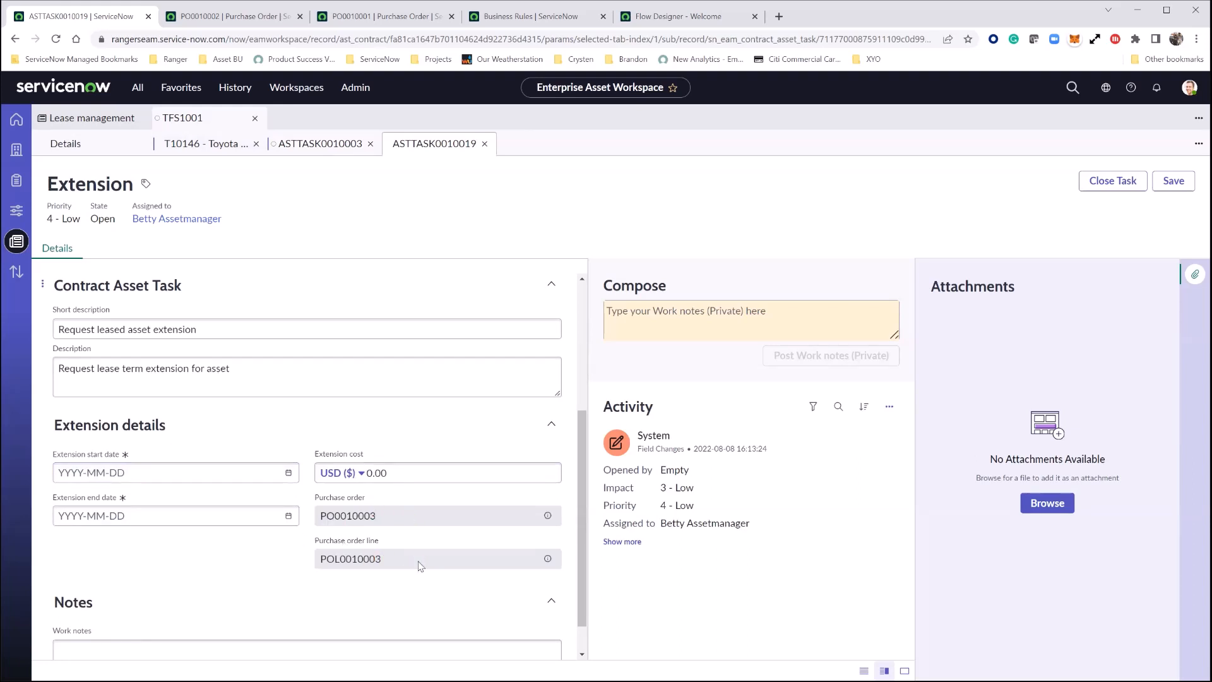
pyautogui.click(409, 474)
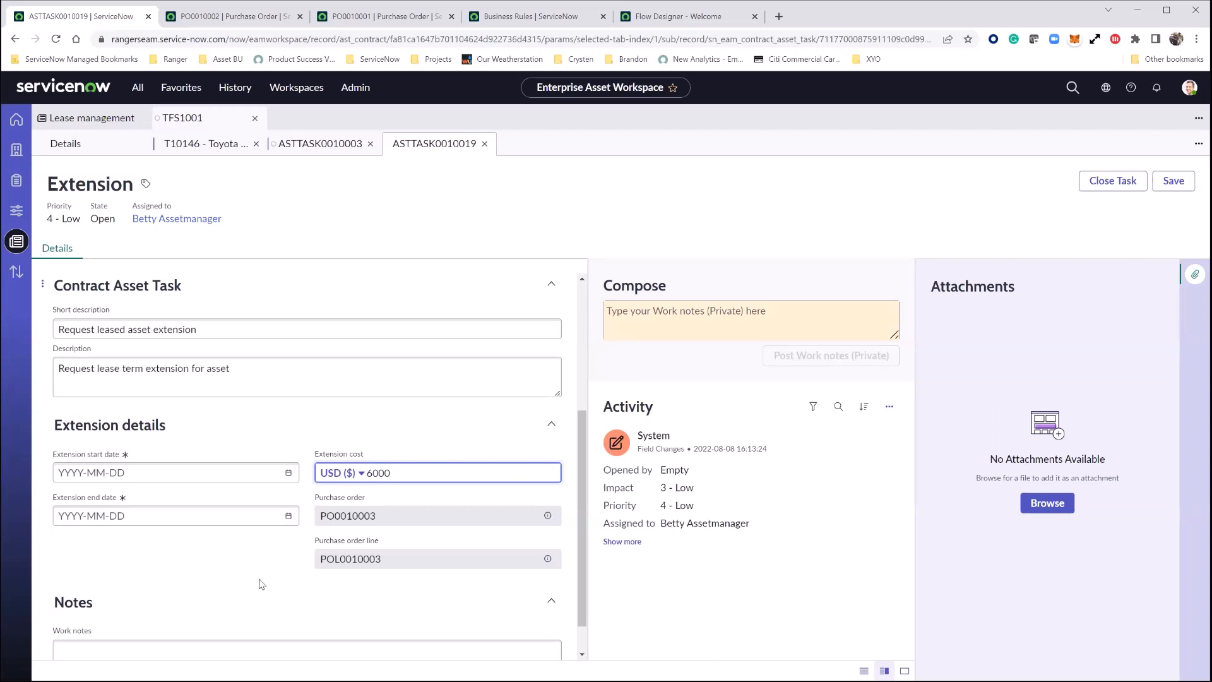
pyautogui.click(289, 473)
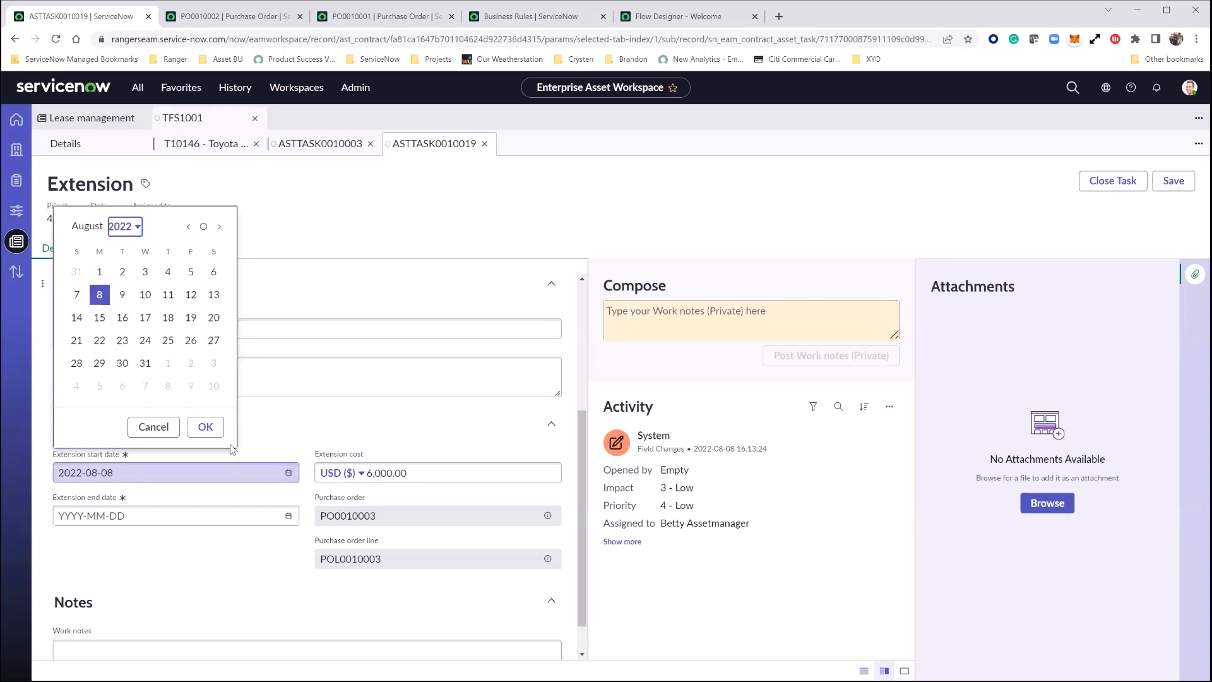
pyautogui.click(208, 429)
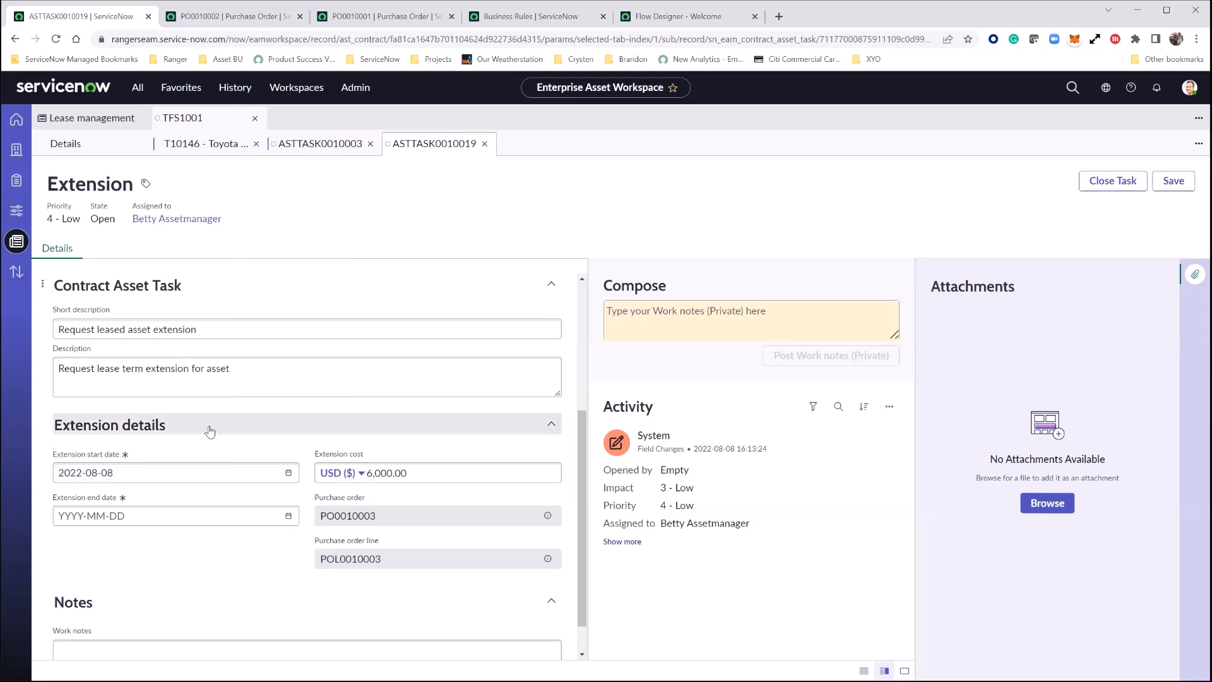
# - Try to choose 2025 as the year of the extension end date in the calendar
pyautogui.click(288, 516)
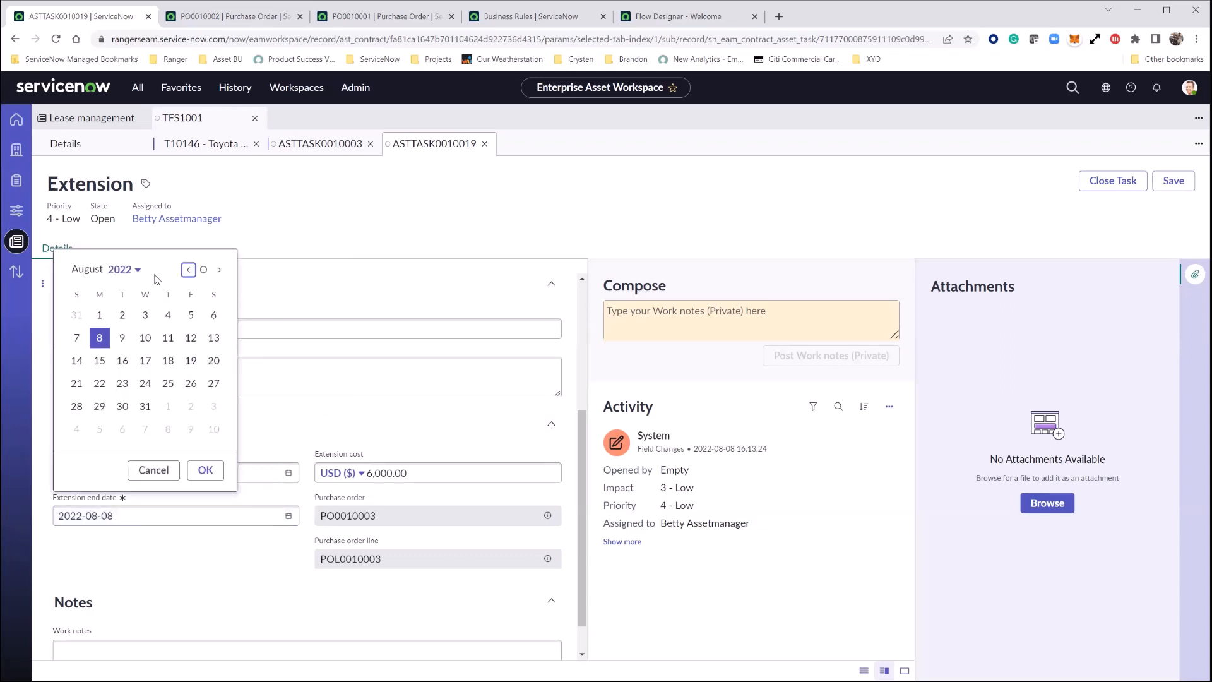
pyautogui.click(134, 270)
pyautogui.scroll(-10, 140, 378)
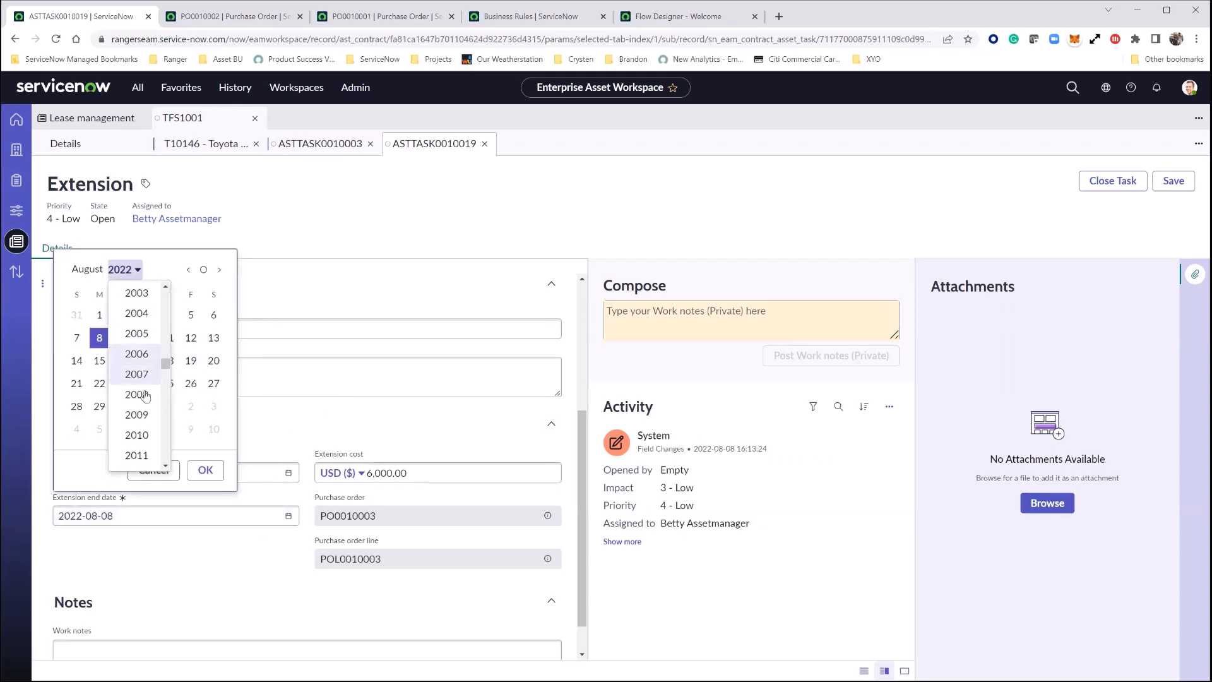
pyautogui.scroll(-6, 140, 378)
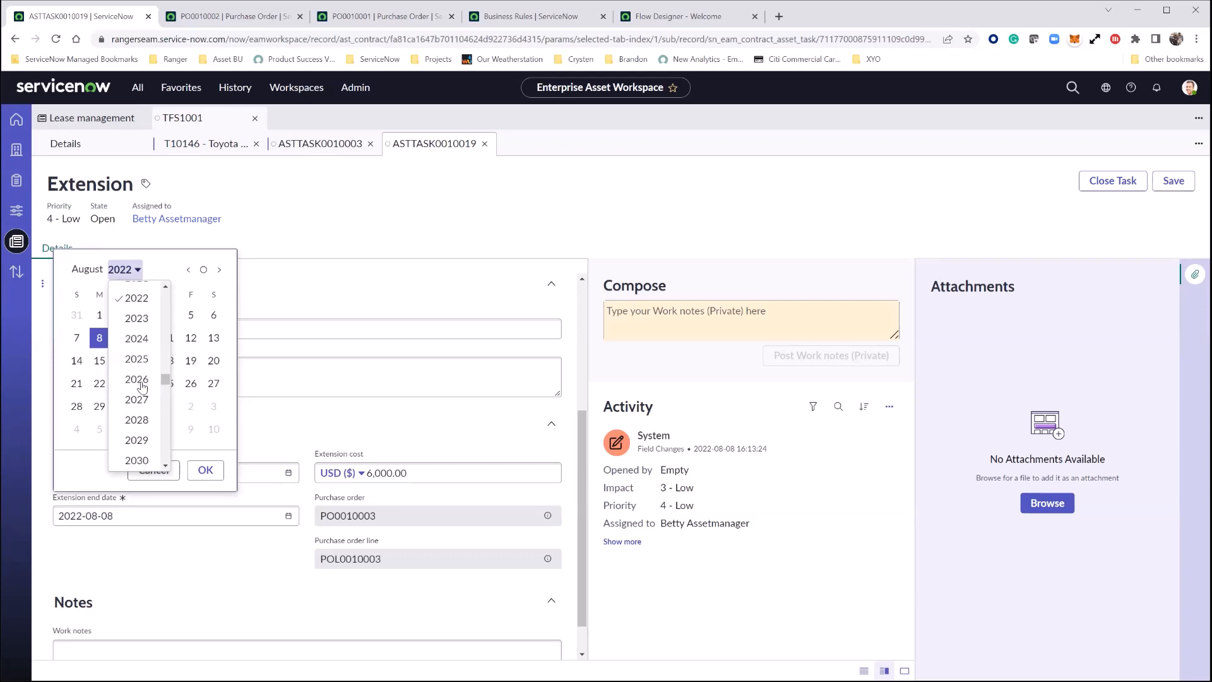
pyautogui.click(137, 359)
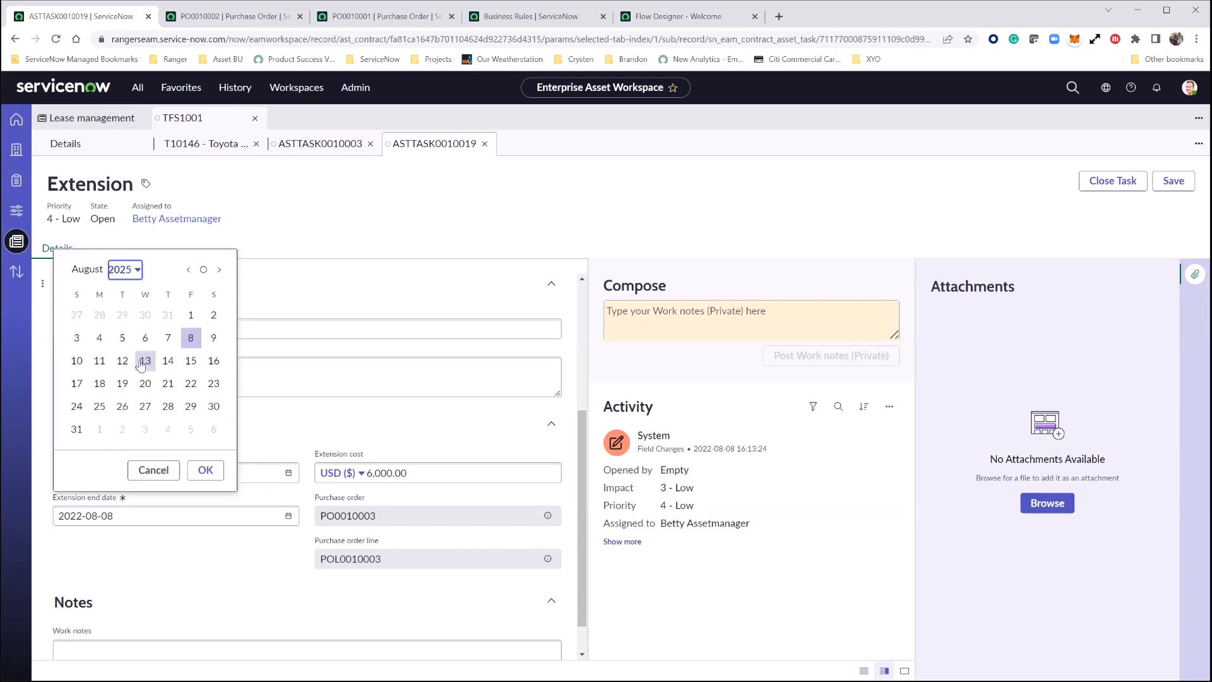
pyautogui.click(206, 470)
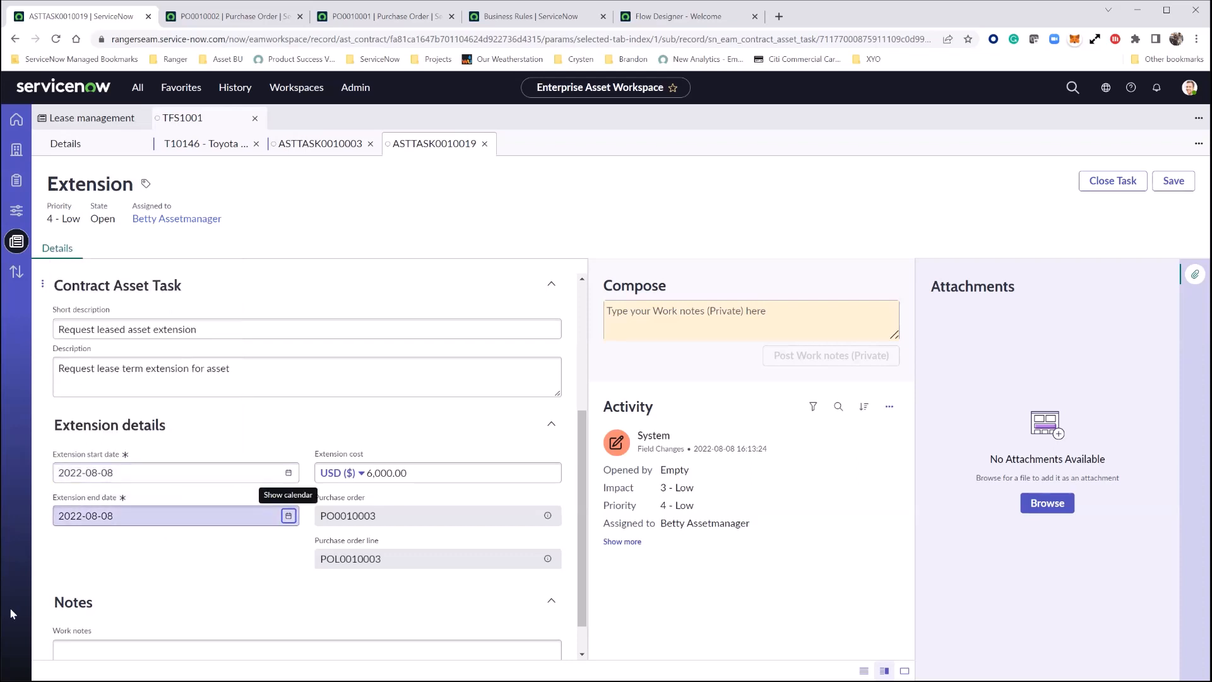
# - Set the extension end date to 2025-08-08 and close the Extension task
pyautogui.click(76, 516)
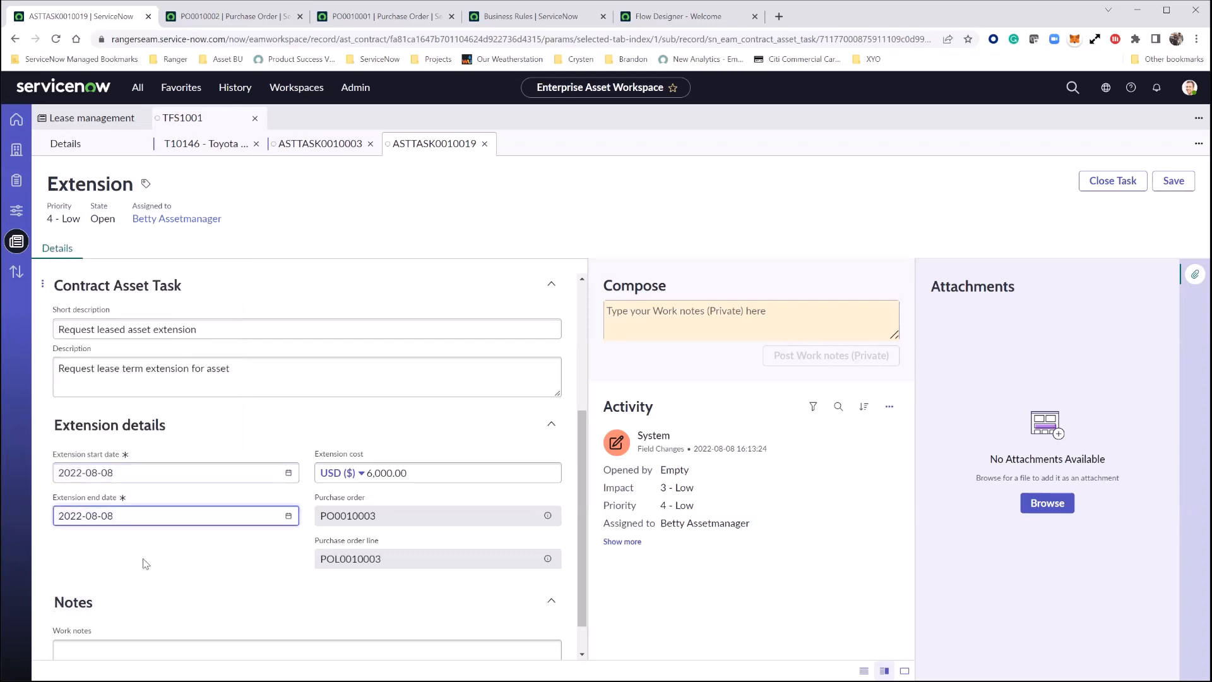
pyautogui.press('BackSpace')
pyautogui.write('5')
pyautogui.click(360, 624)
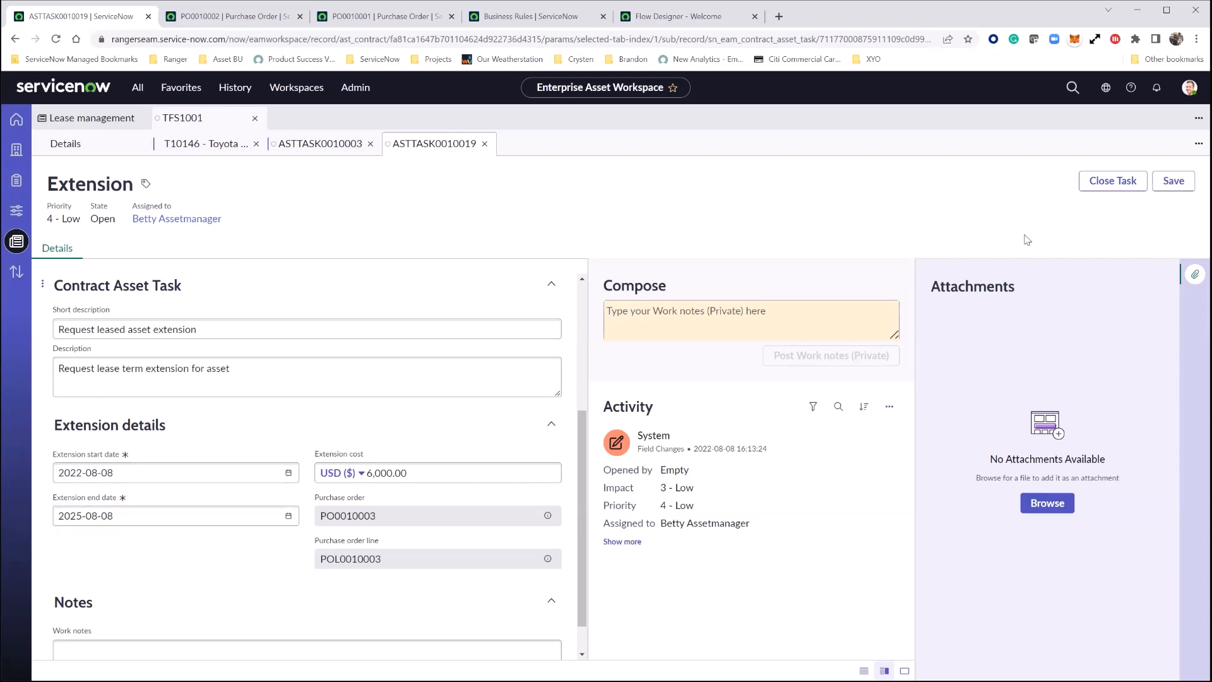
pyautogui.click(1113, 182)
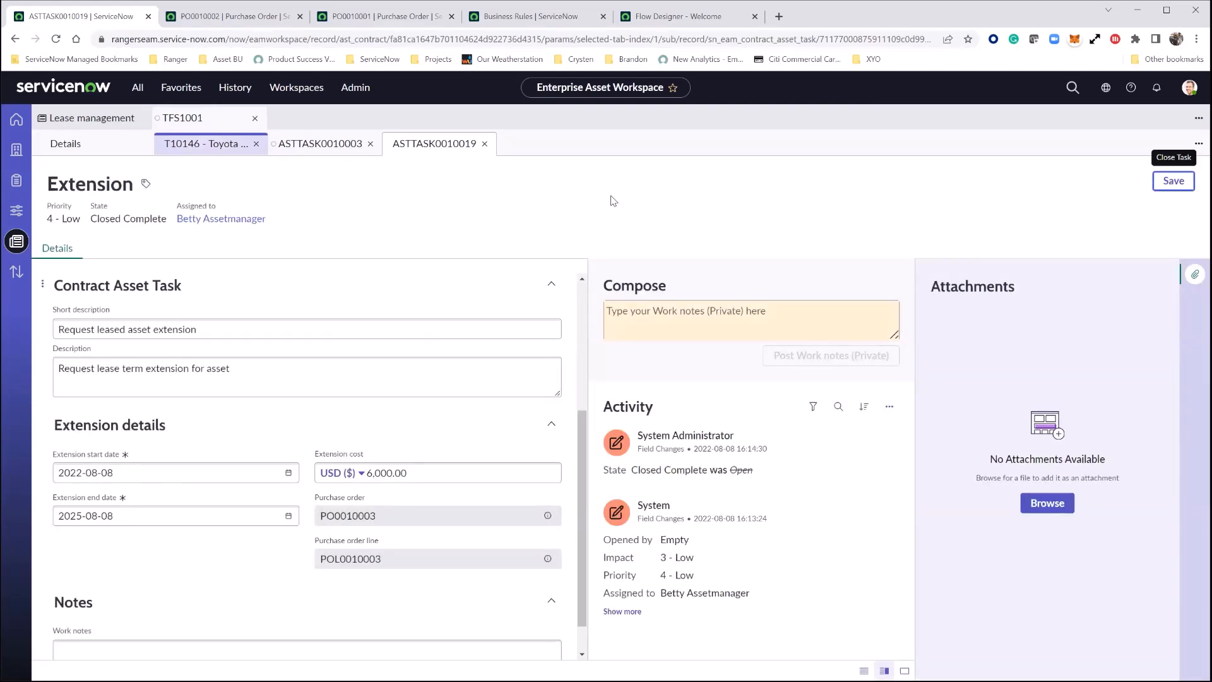
# - Order and receive the purchase order linked to the Extension task, and view its related assets
pyautogui.click(547, 517)
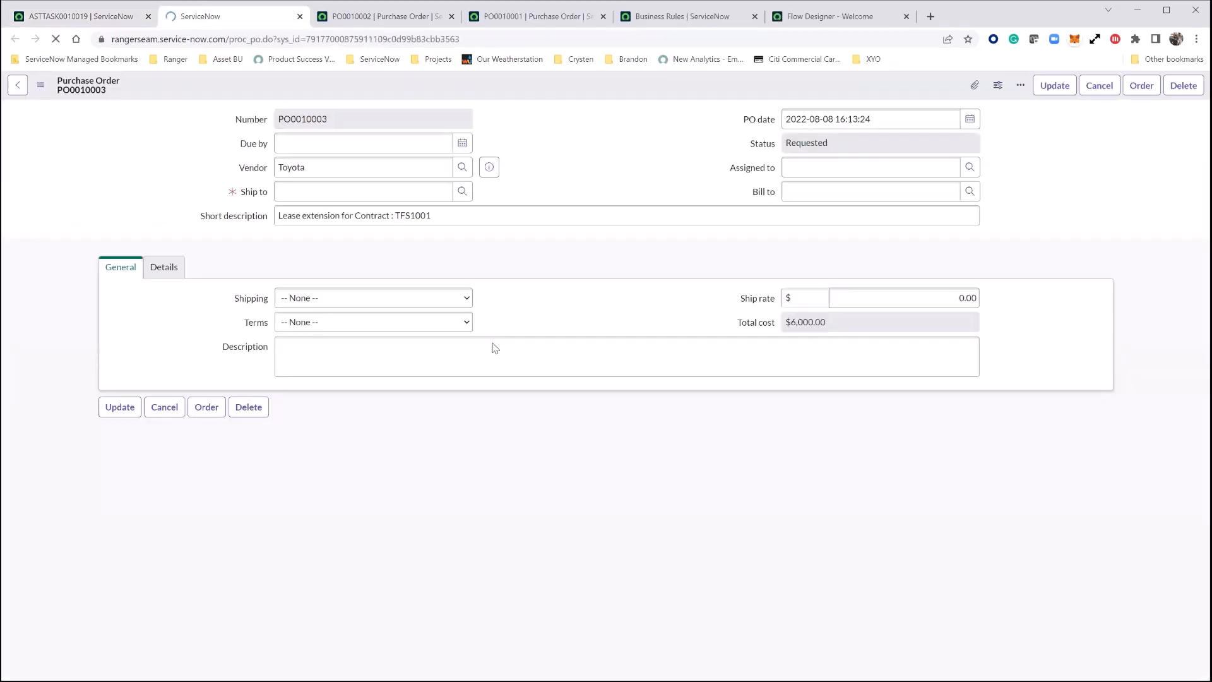
pyautogui.click(1141, 94)
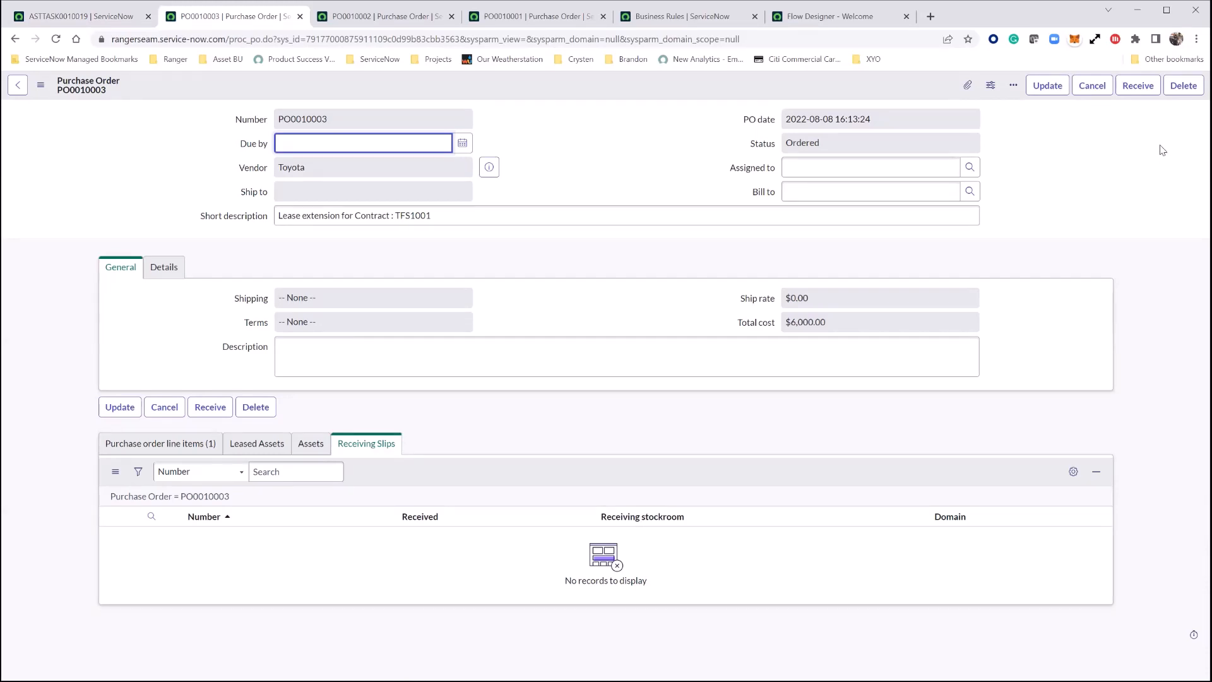
pyautogui.click(1137, 87)
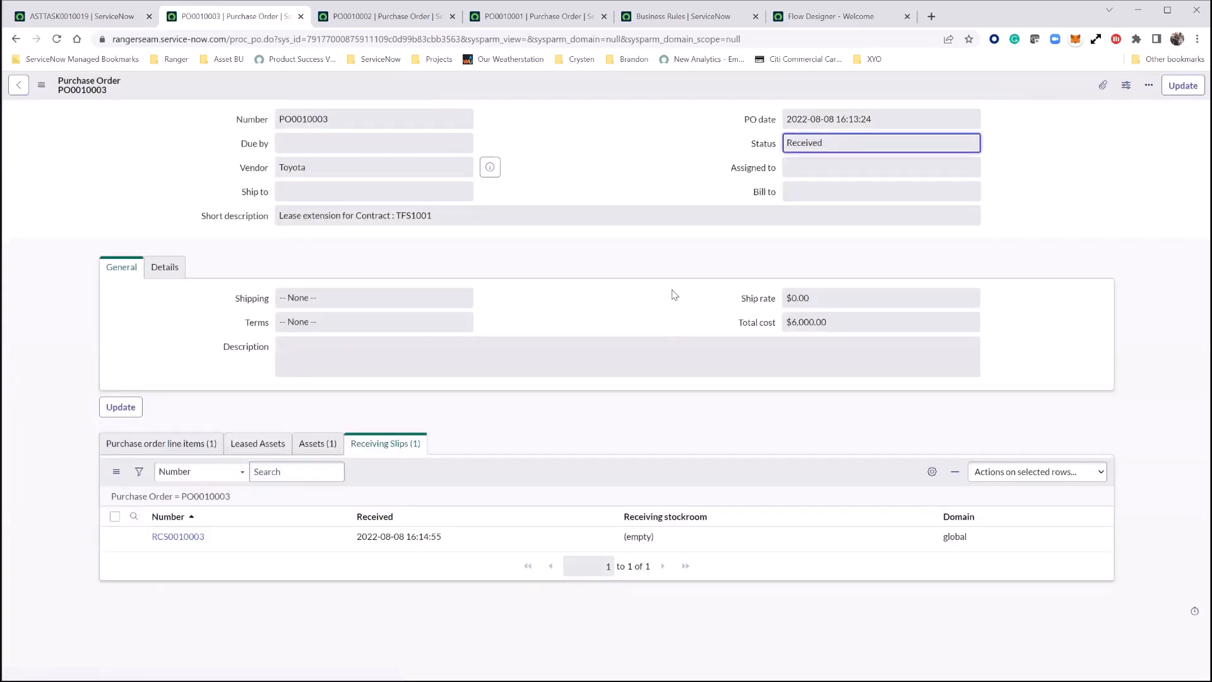
pyautogui.click(317, 444)
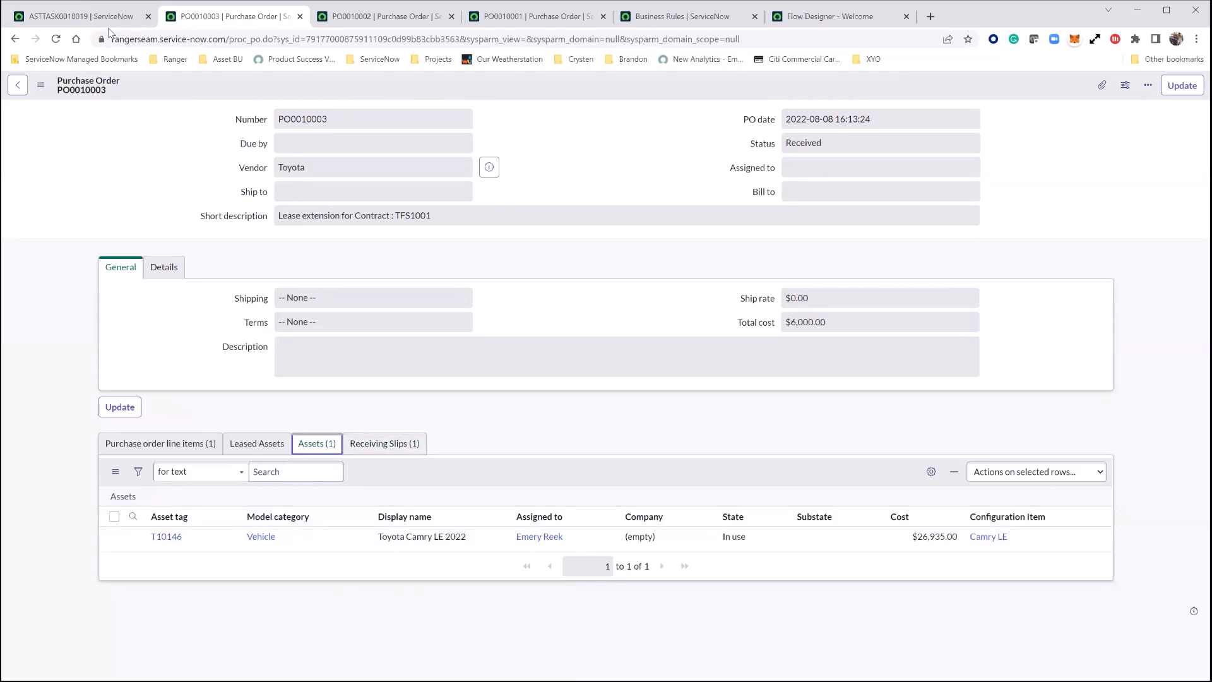
# - Open the Extension confirmation task from the refreshed contract asset tasks of T10146, set the extension confirmation to Yes and close the task
pyautogui.click(82, 16)
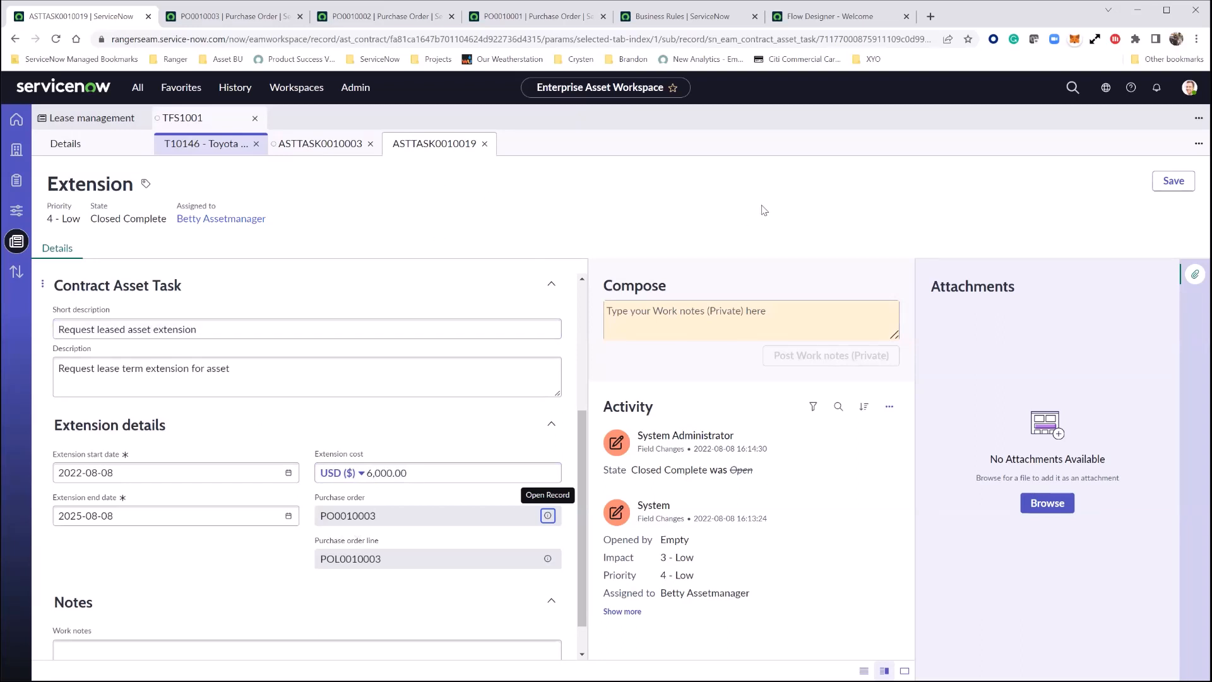
pyautogui.click(114, 148)
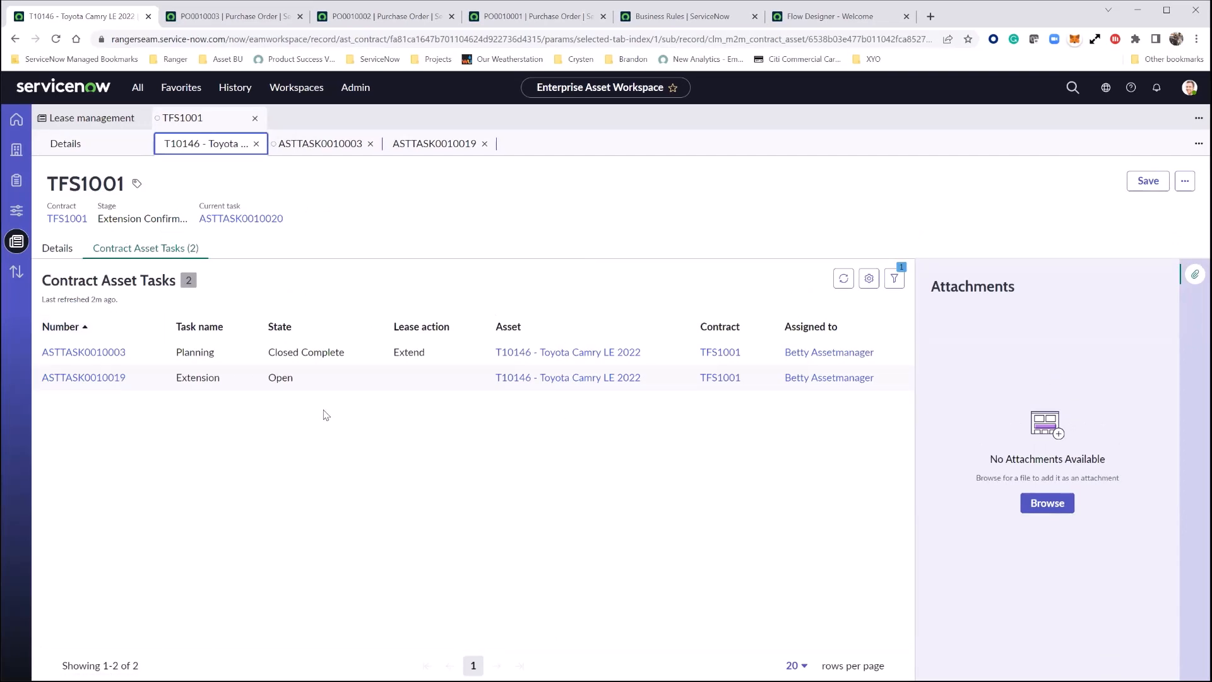
pyautogui.click(843, 278)
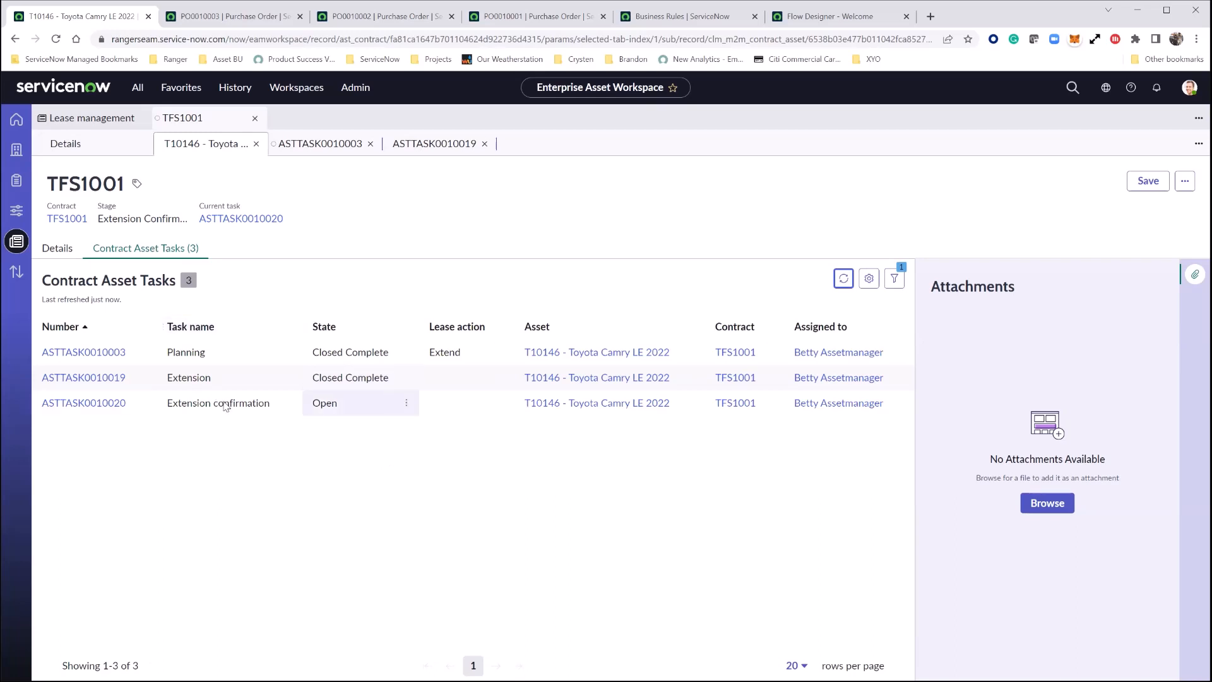
pyautogui.click(84, 404)
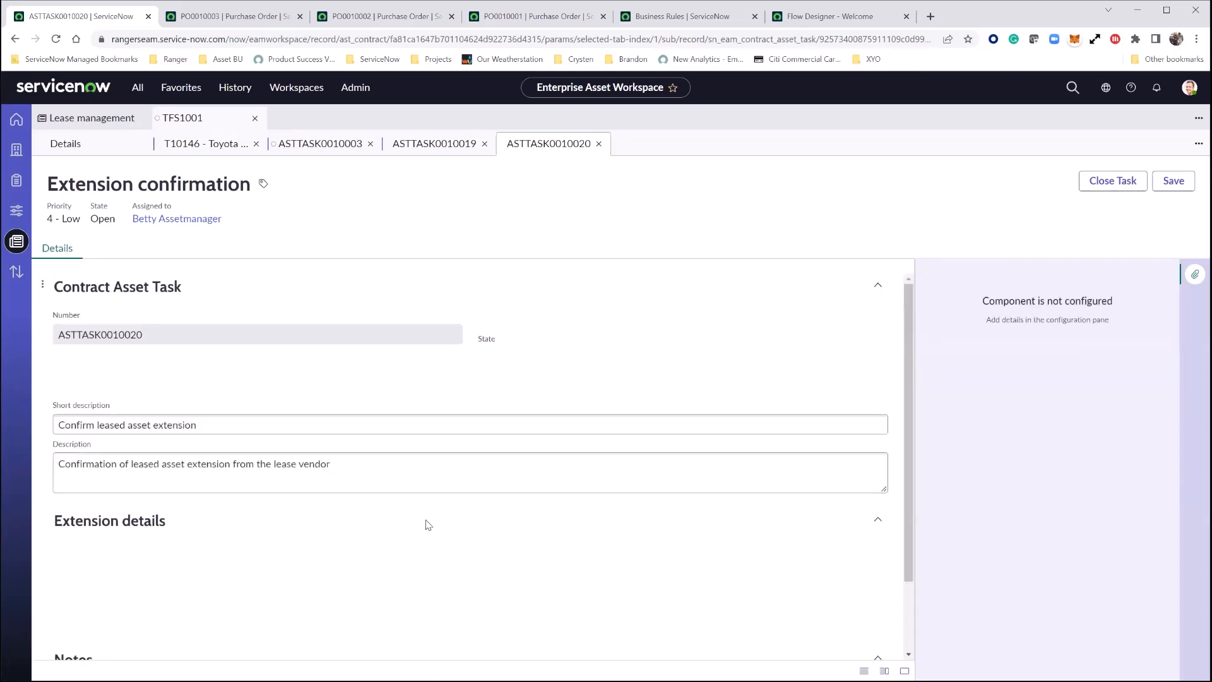
pyautogui.scroll(-4, 275, 479)
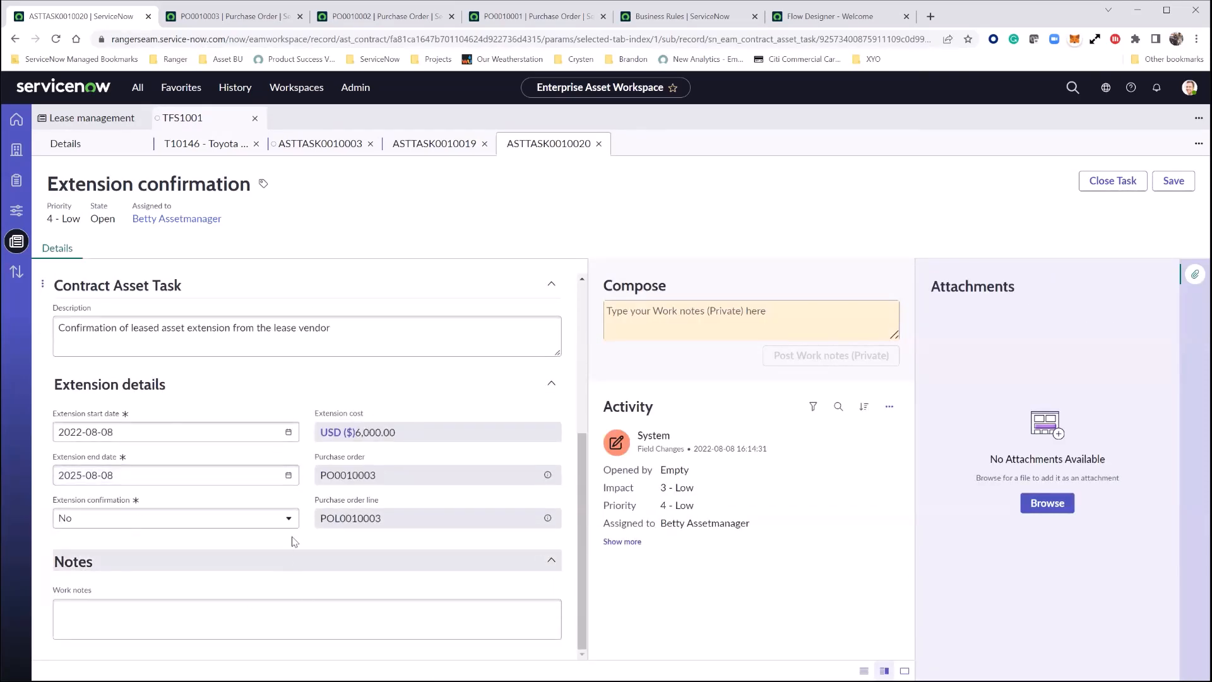
pyautogui.click(289, 519)
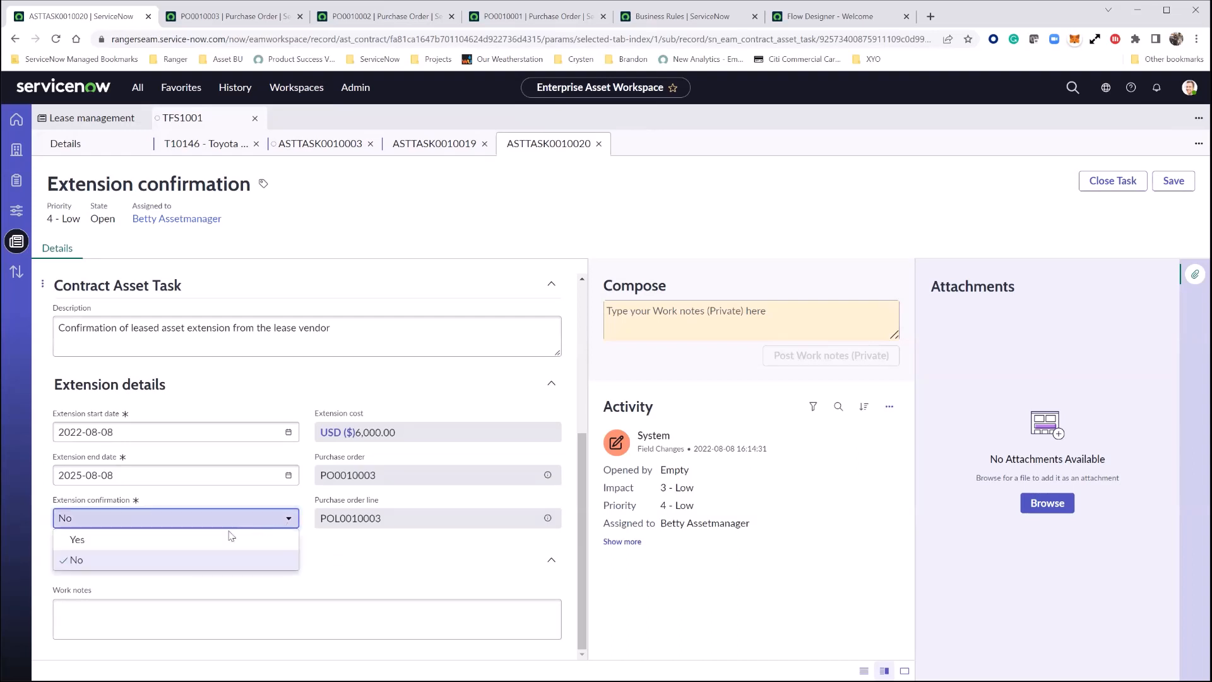
pyautogui.click(185, 546)
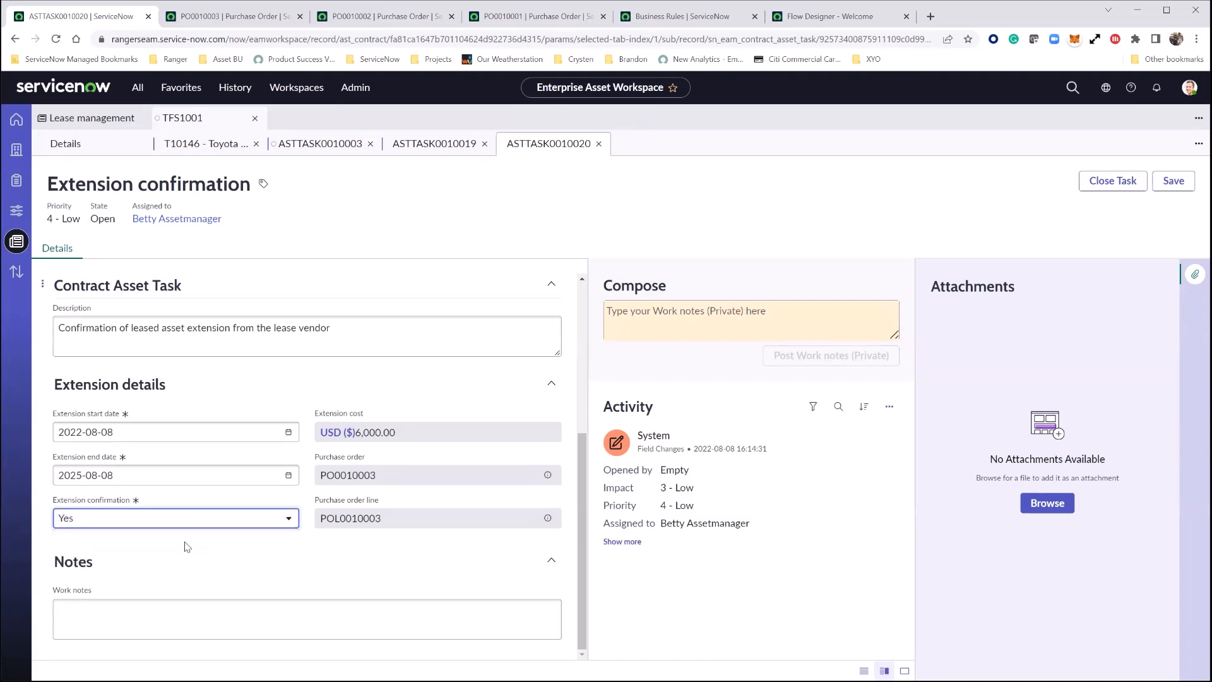
pyautogui.click(1107, 188)
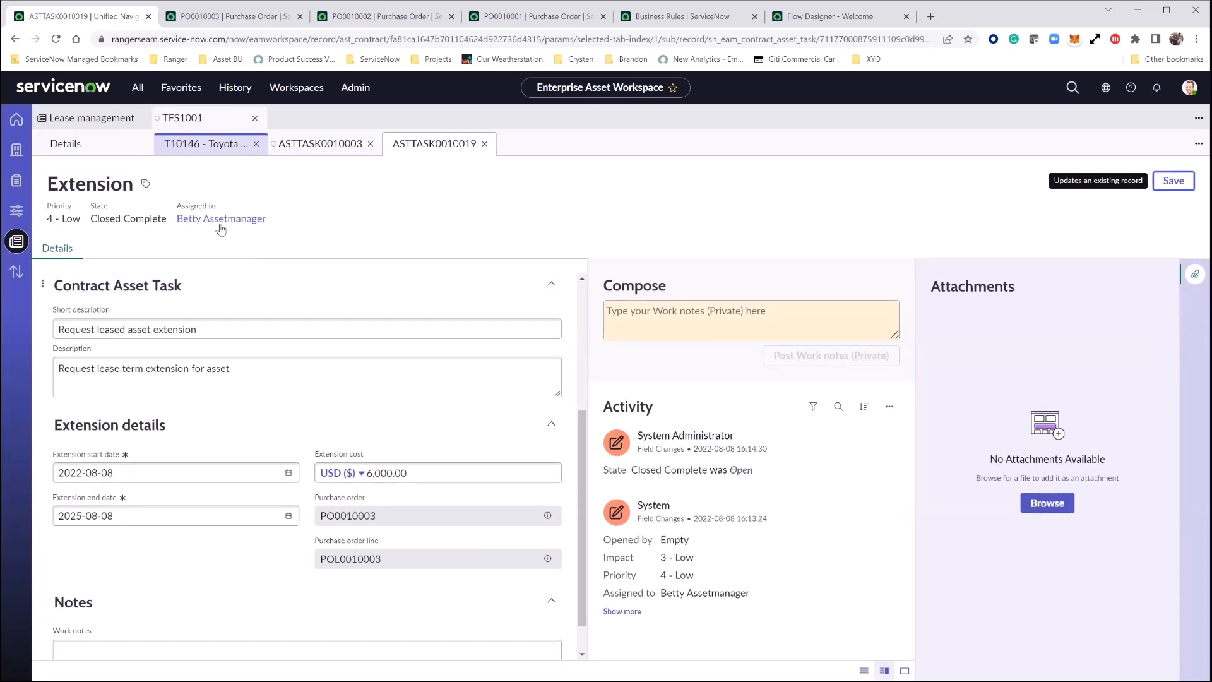
# - Refresh the contract asset tasks of T10146 to check their status and open the car's asset record to review its details and activity
pyautogui.click(208, 147)
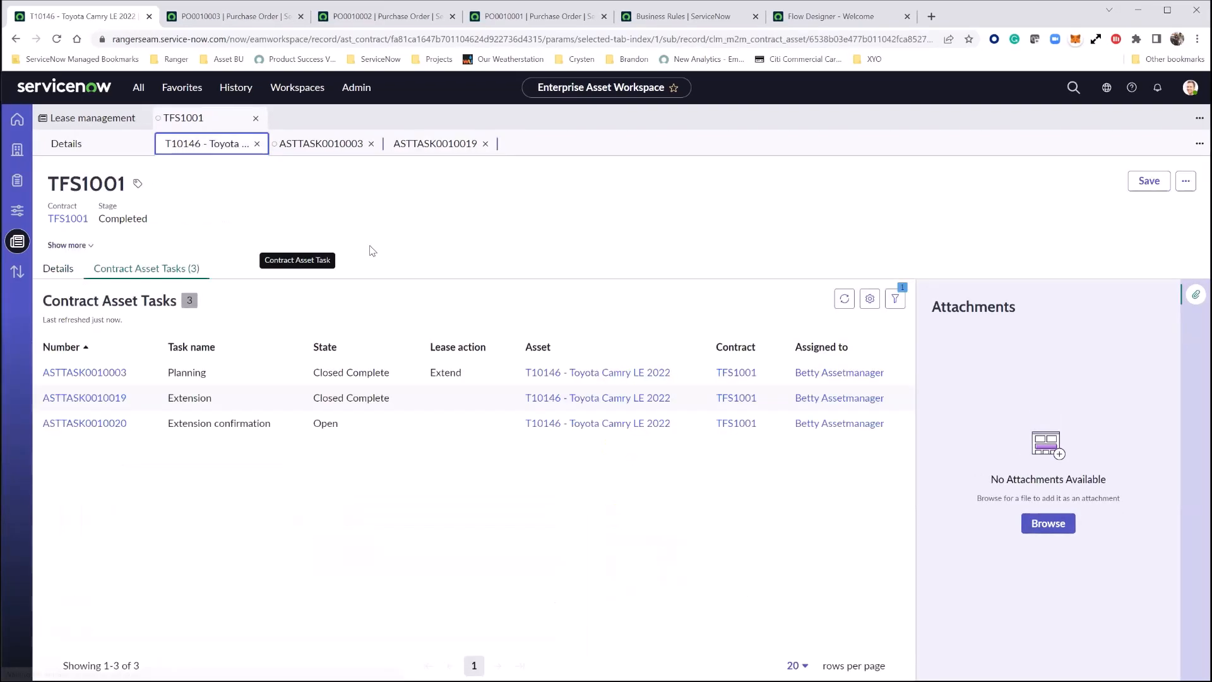
pyautogui.click(843, 278)
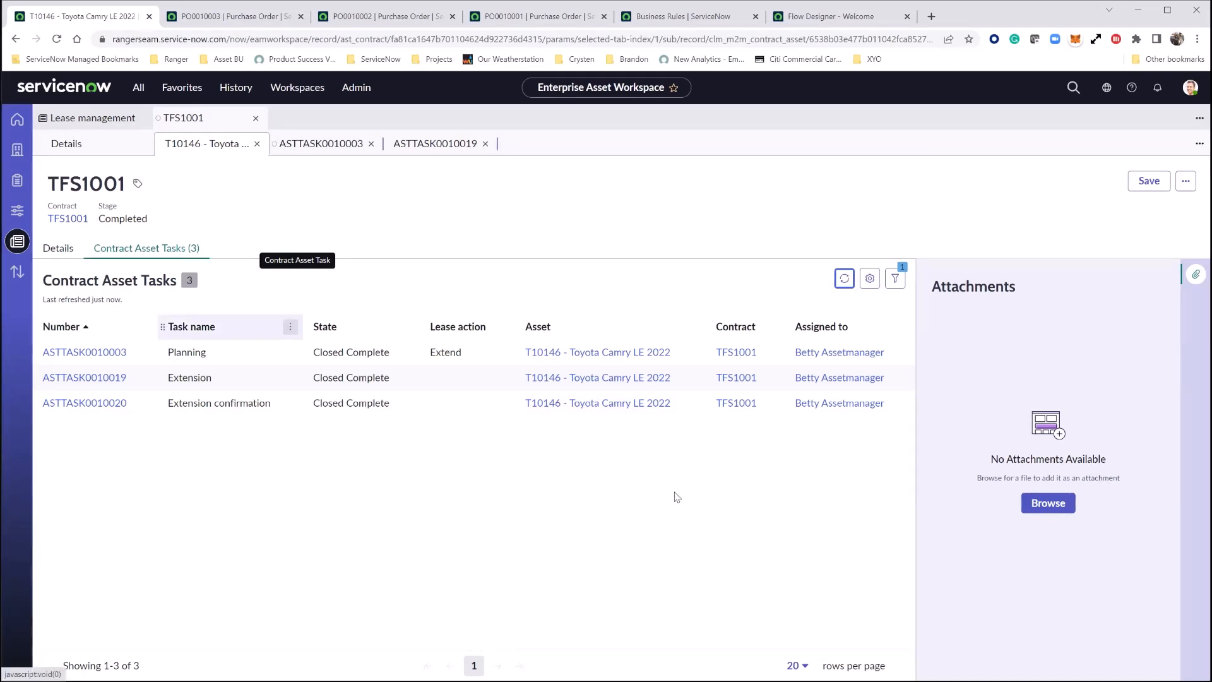
pyautogui.click(611, 405)
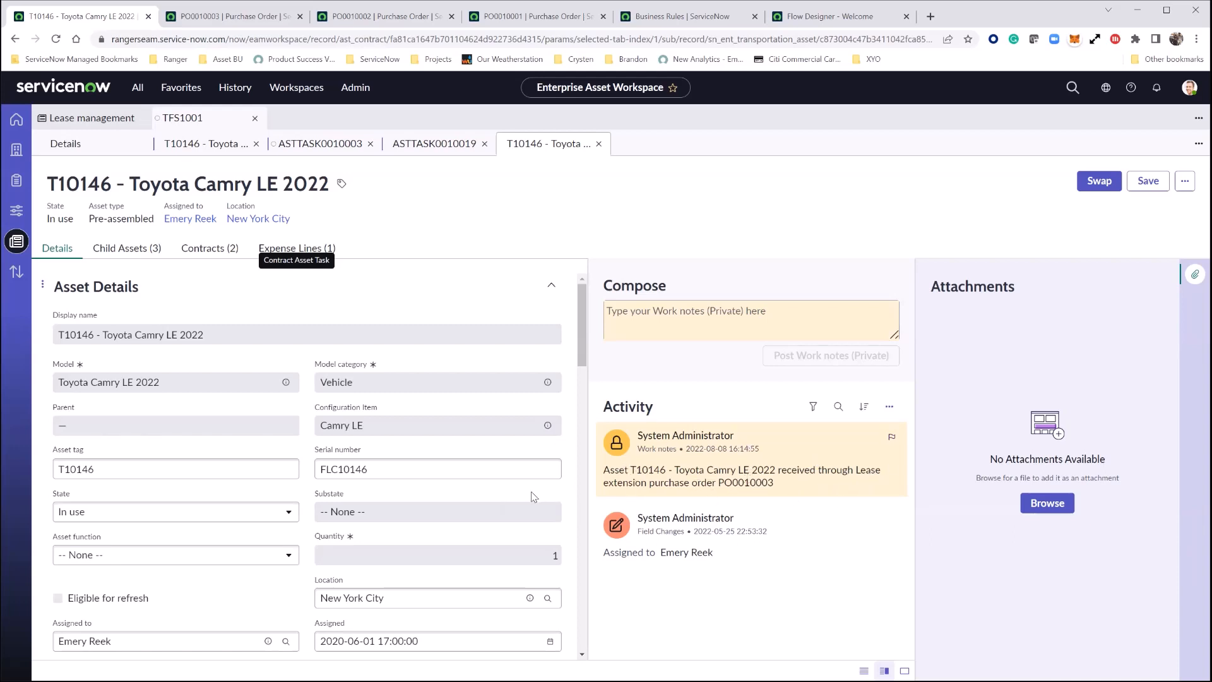
# - View the contracts linked to asset T10146 and open the extension contract EXT_TFS1001
pyautogui.click(213, 255)
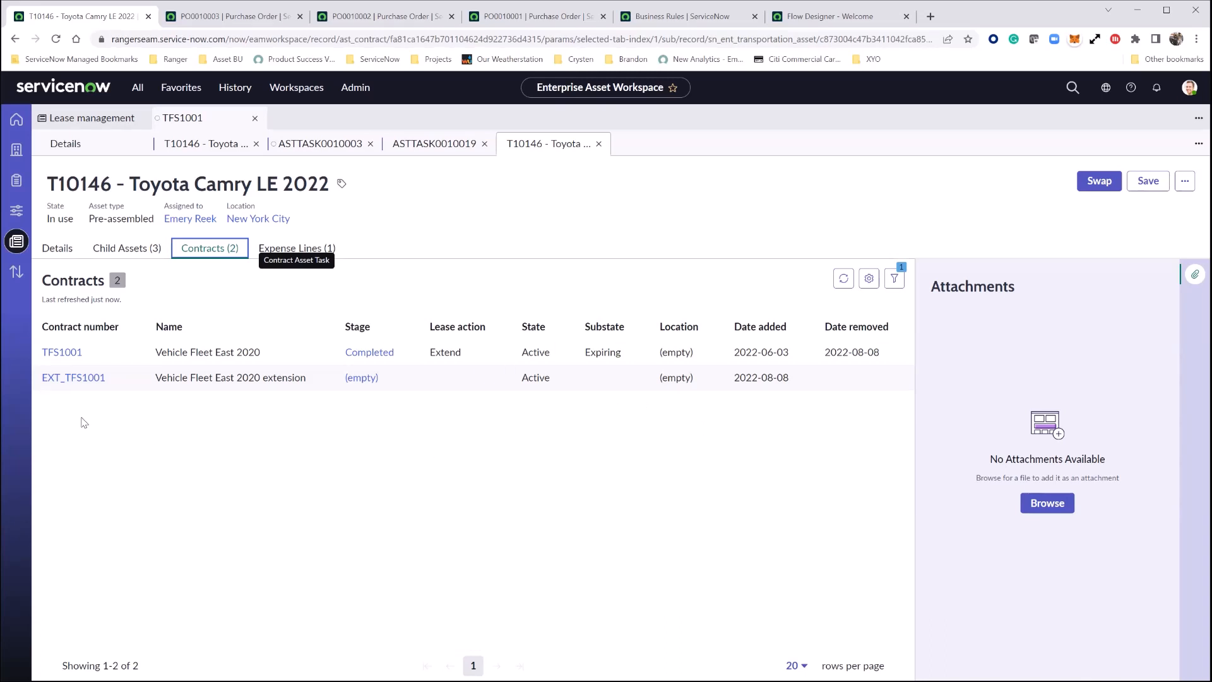
pyautogui.click(77, 383)
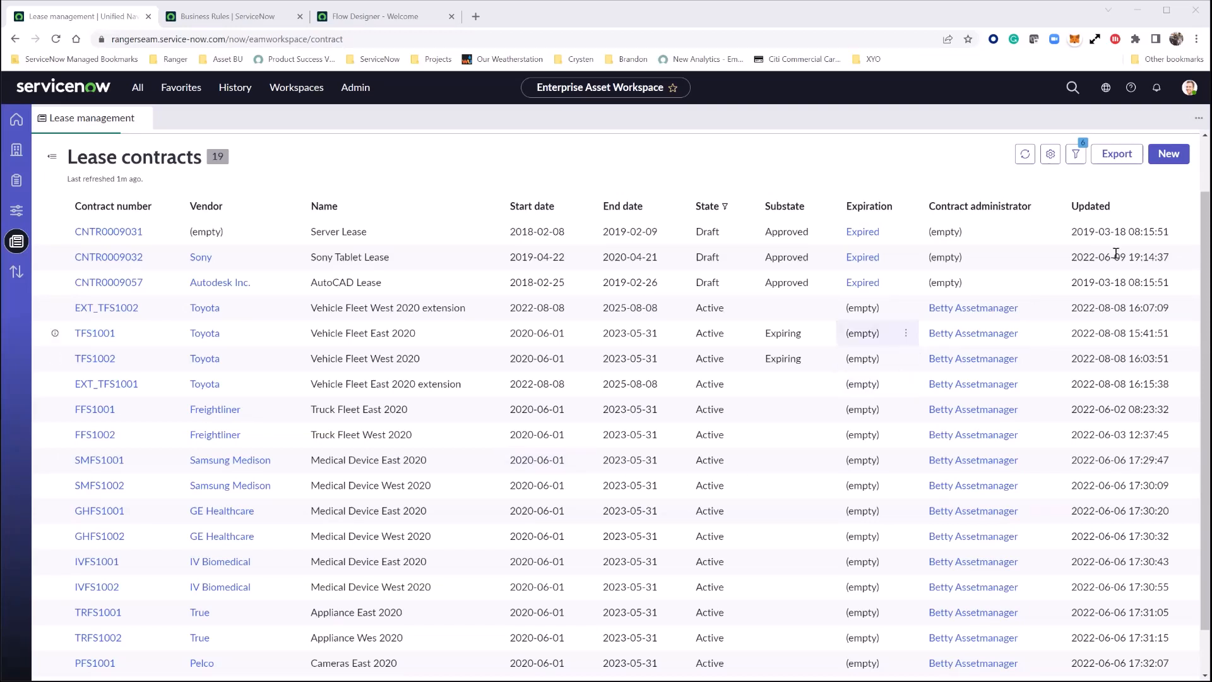
# - Start a new lease contract with contract number DWS1001 and the name Demo Lease Contract
pyautogui.click(1168, 155)
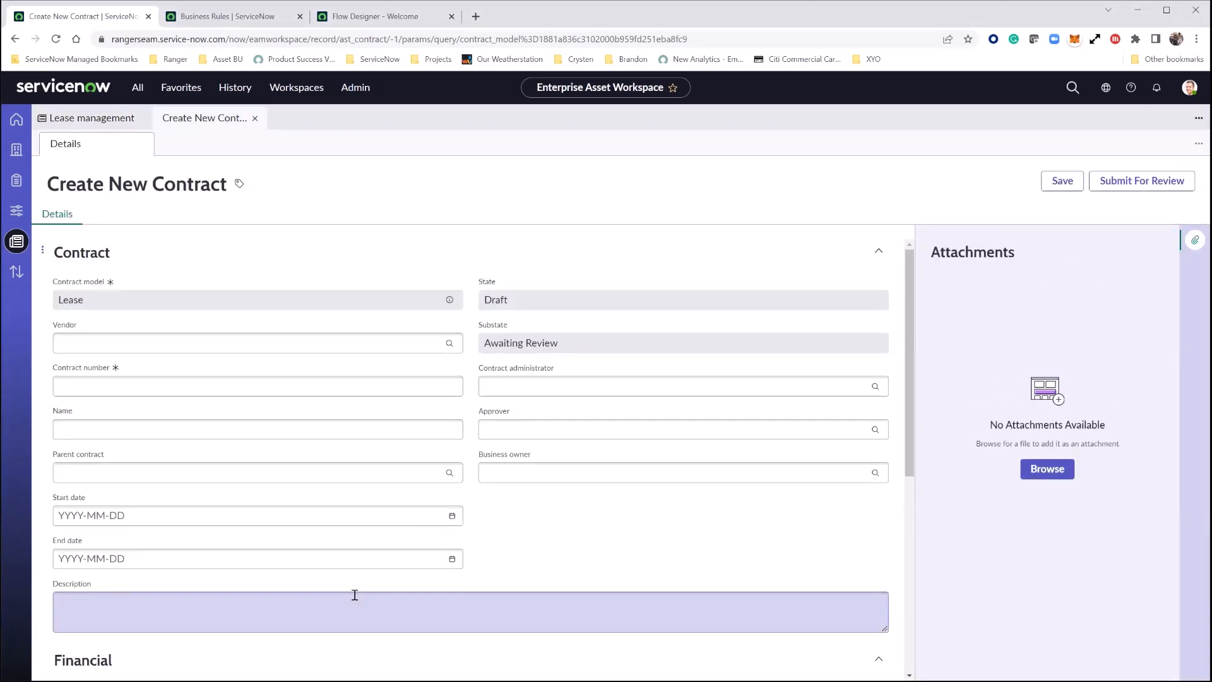
pyautogui.click(137, 384)
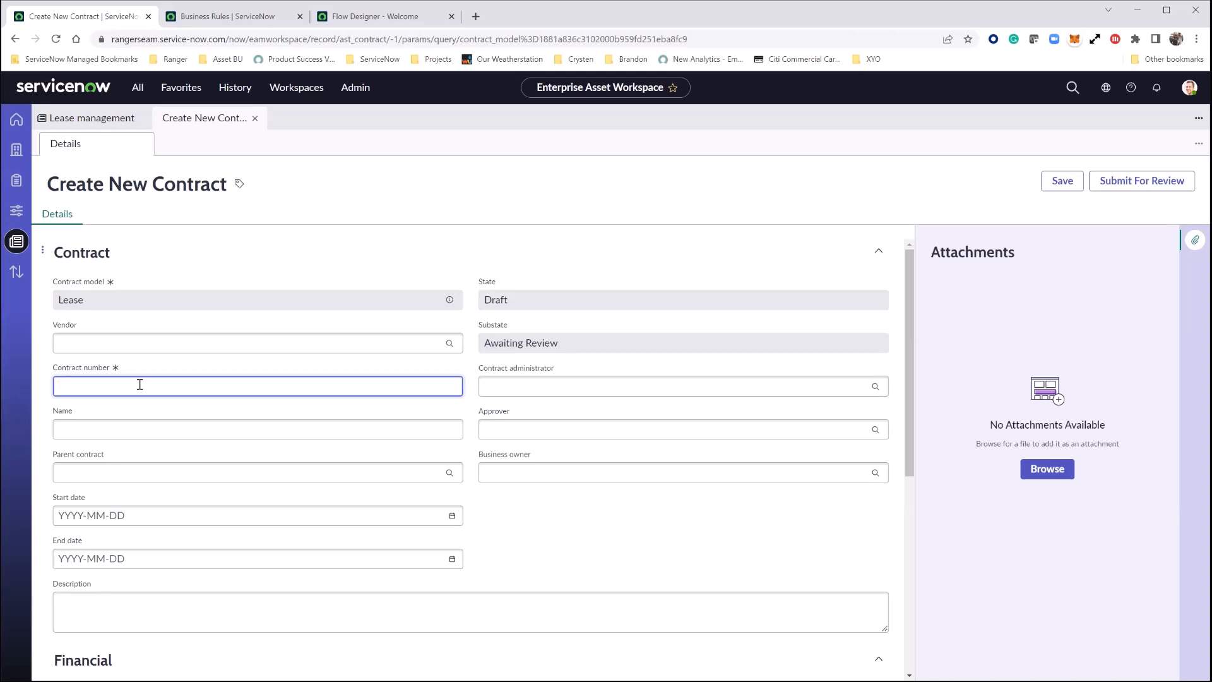
pyautogui.write('DWS1001')
pyautogui.click(159, 431)
pyautogui.write('Demo La')
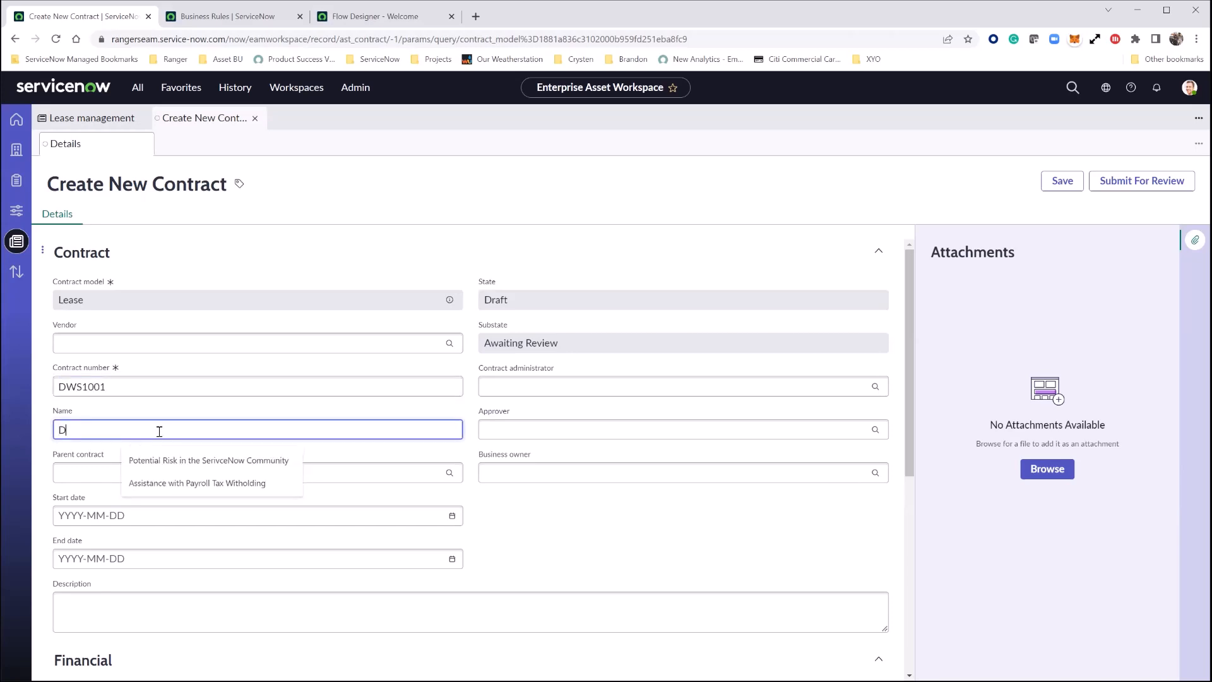
pyautogui.press('BackSpace')
pyautogui.press('BackSpace')
pyautogui.write('es')
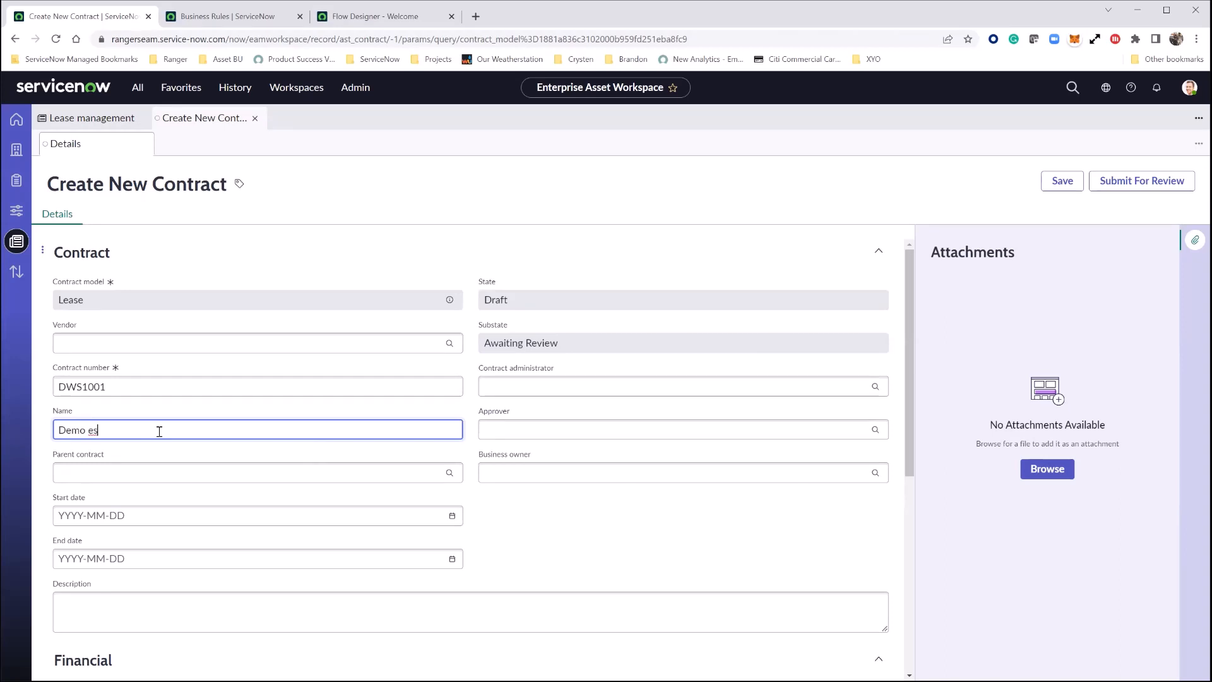
pyautogui.press('BackSpace')
pyautogui.press('BackSpace')
pyautogui.write('Lease Contract')
# - Assign a contract administrator and an approver to the new lease contract
pyautogui.click(833, 386)
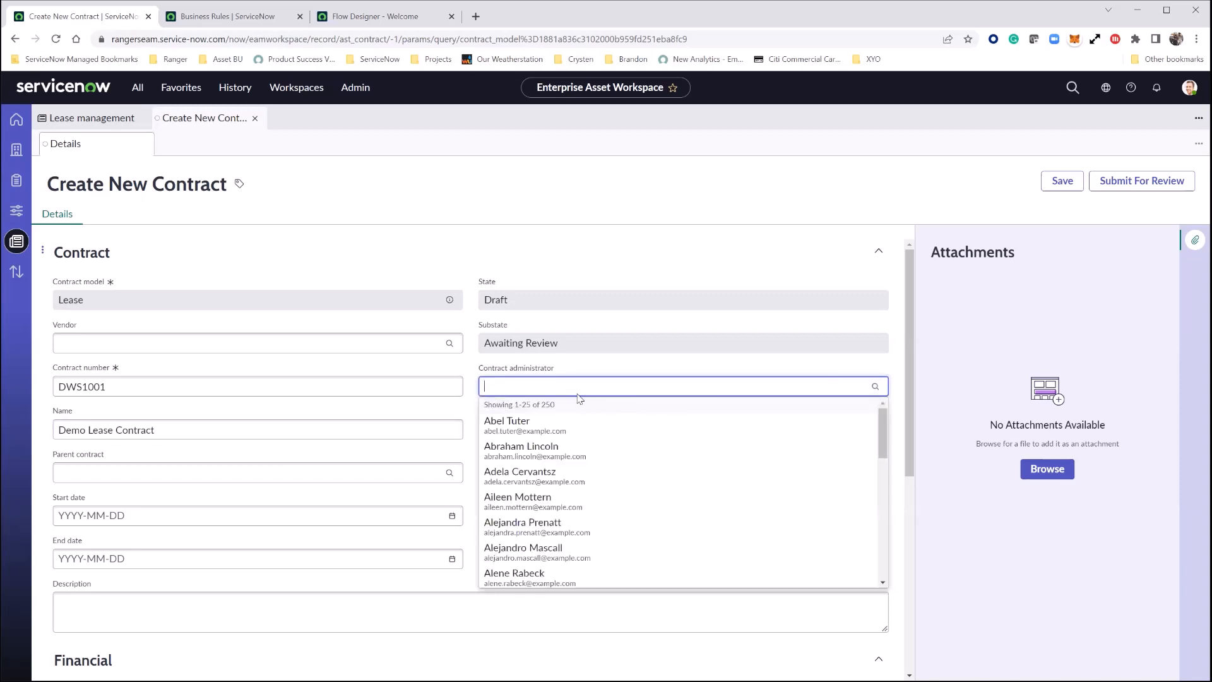
pyautogui.click(553, 449)
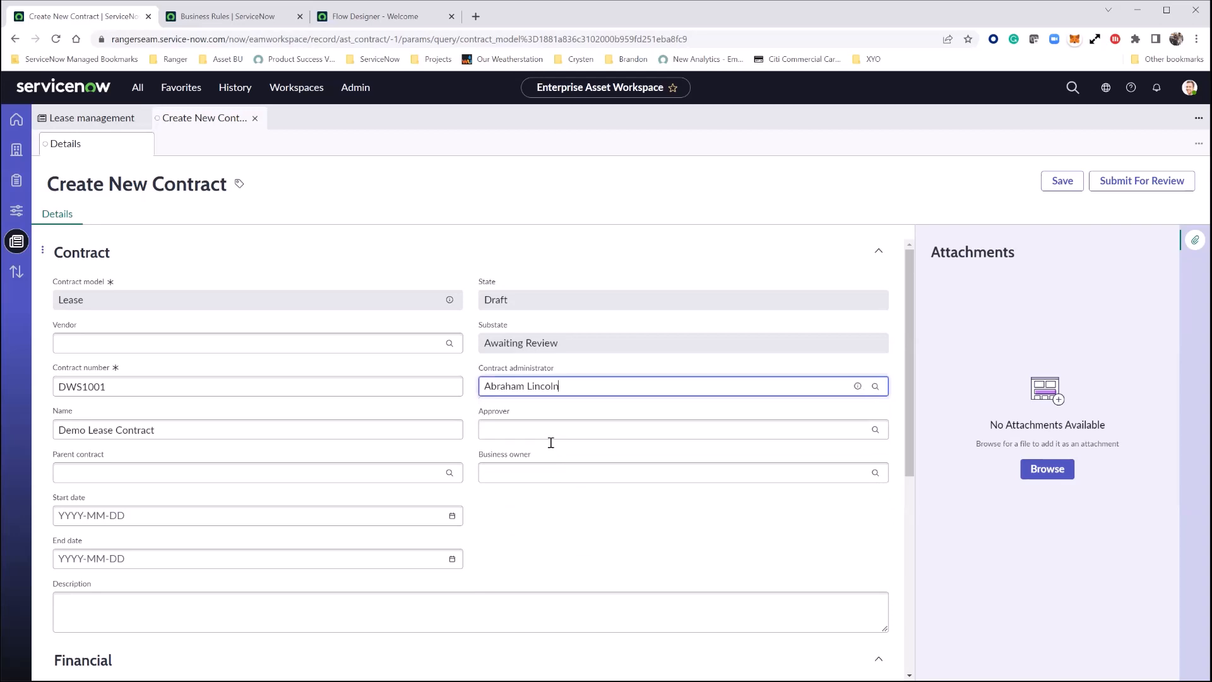
pyautogui.click(637, 431)
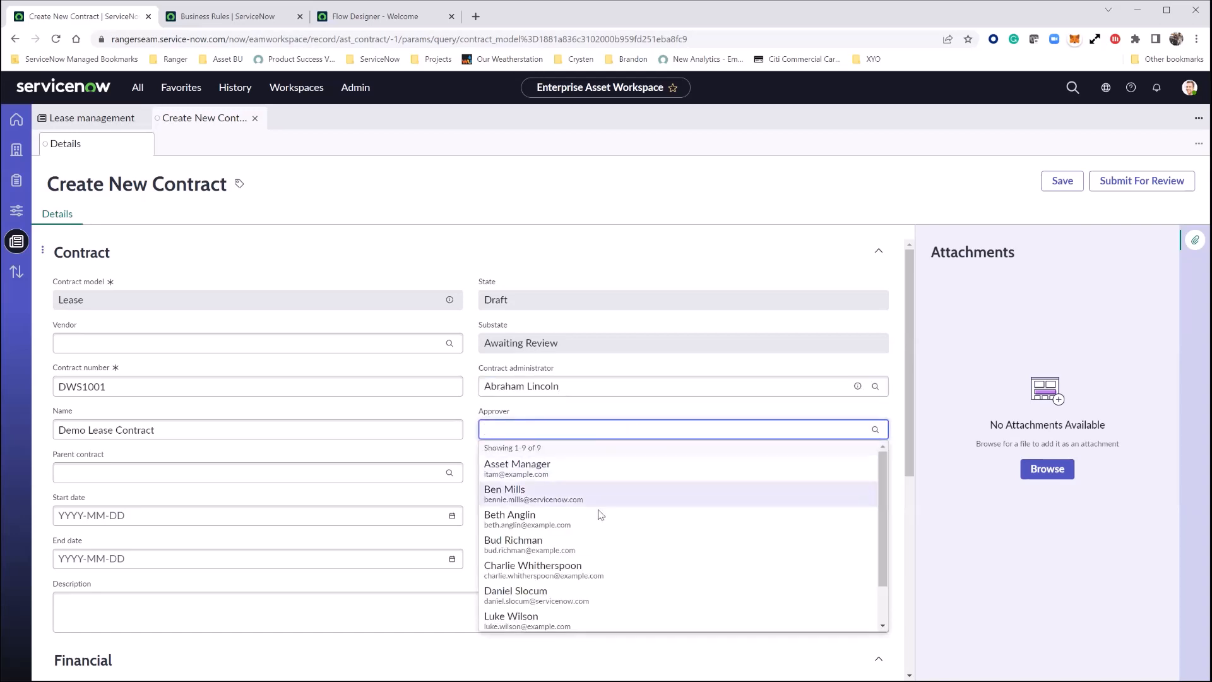
pyautogui.click(566, 594)
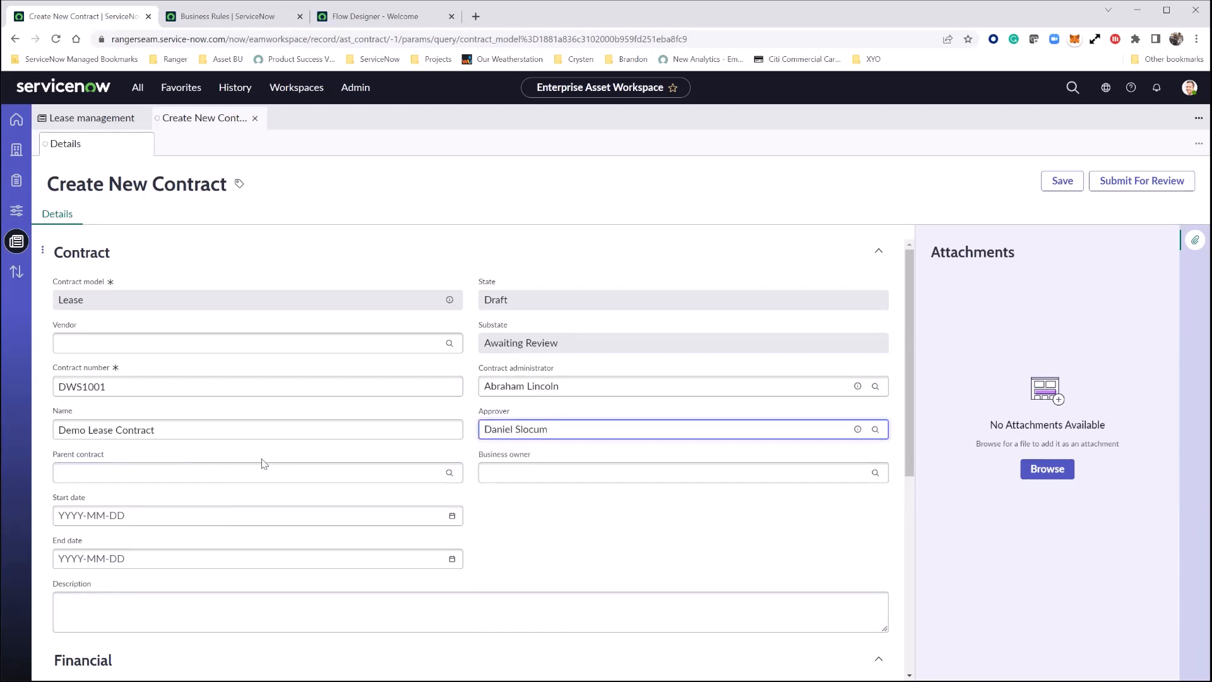
# - Set the contract's start date to 2022-08-08 and its end date to 2025-08-08
pyautogui.click(452, 516)
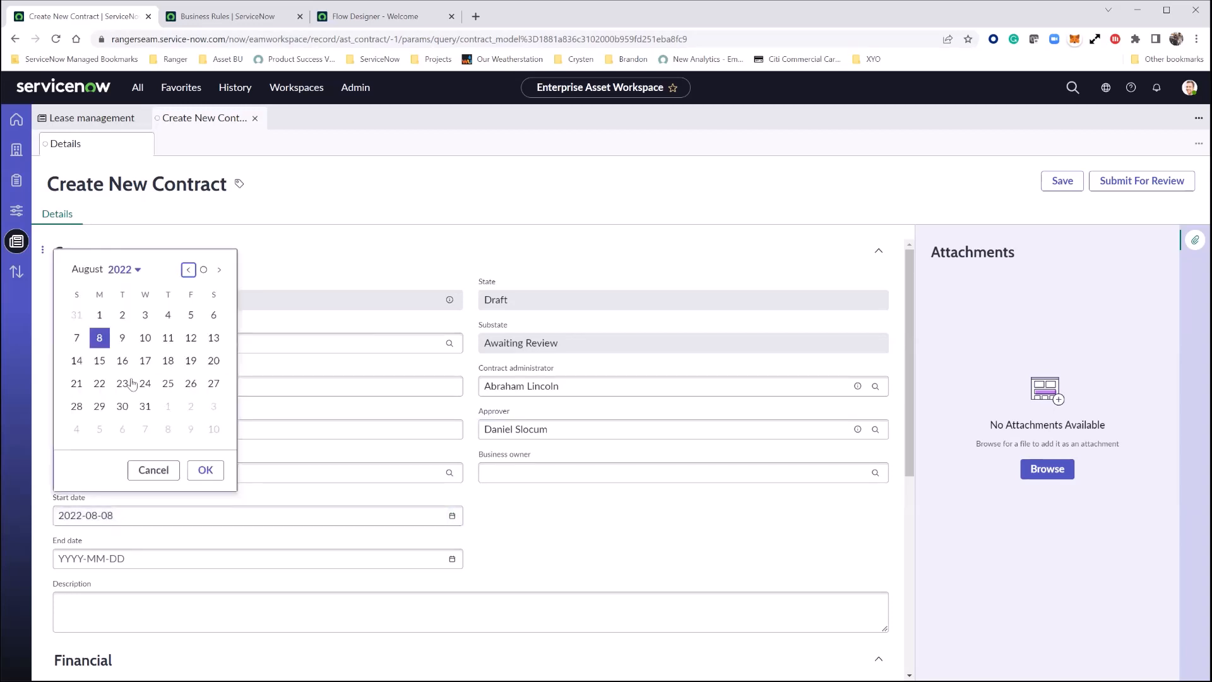
pyautogui.click(101, 341)
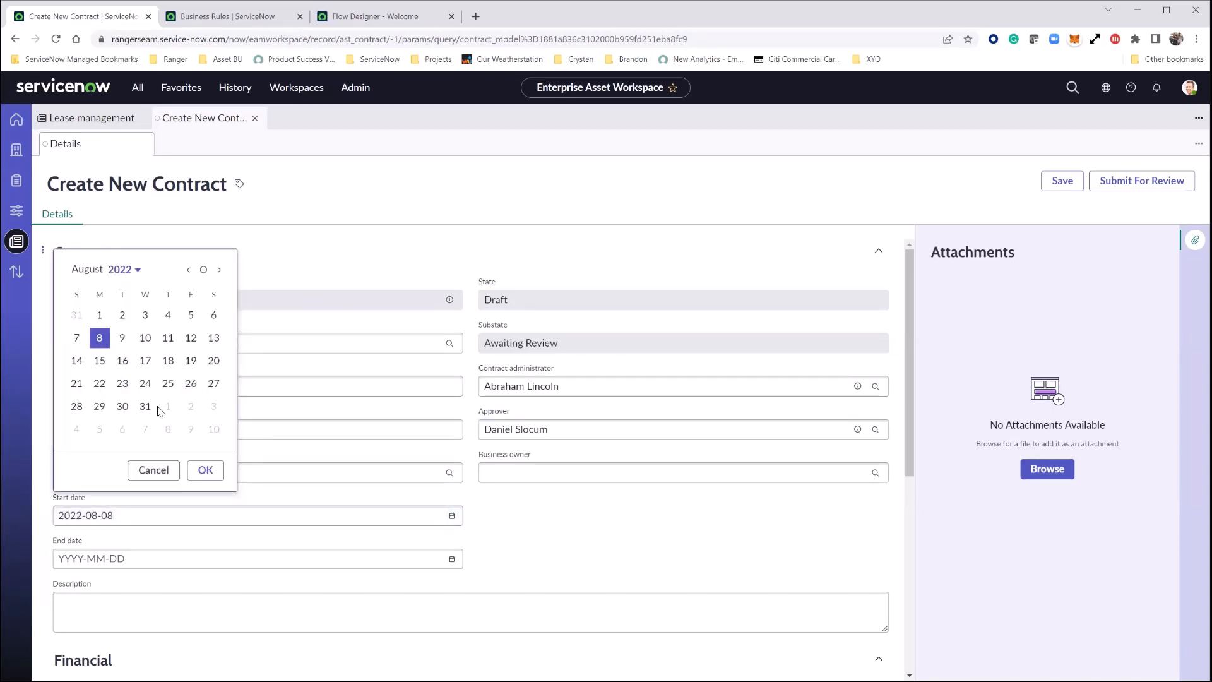
pyautogui.click(216, 472)
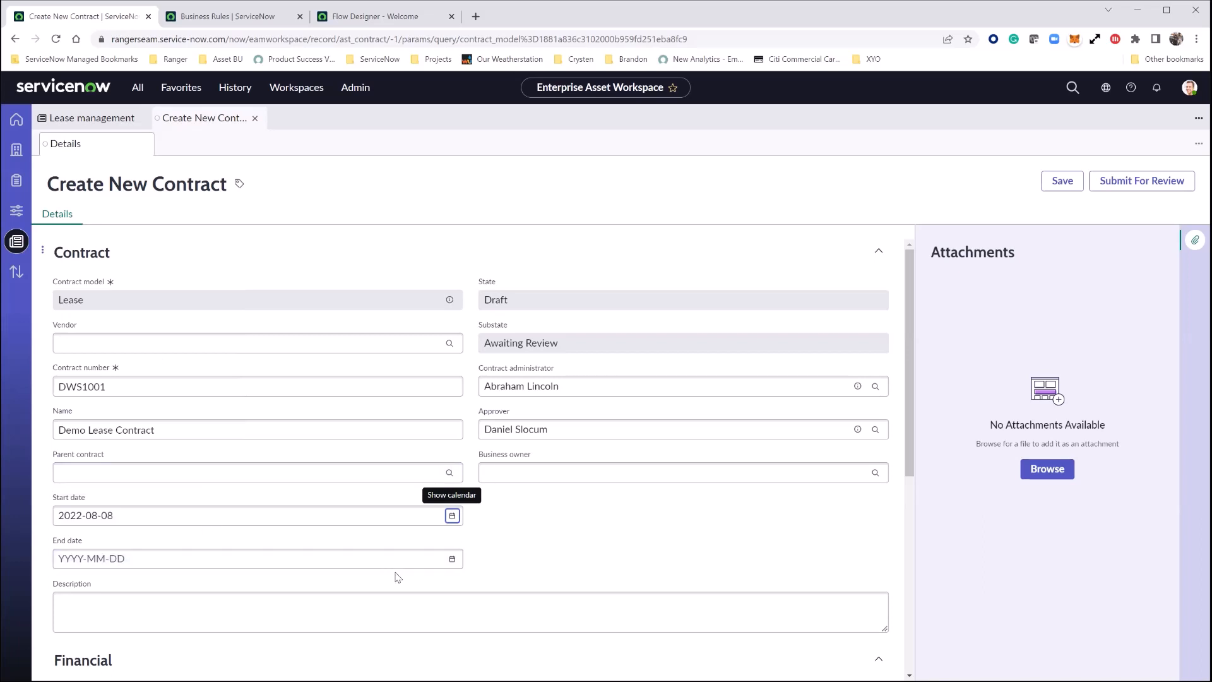
pyautogui.click(278, 563)
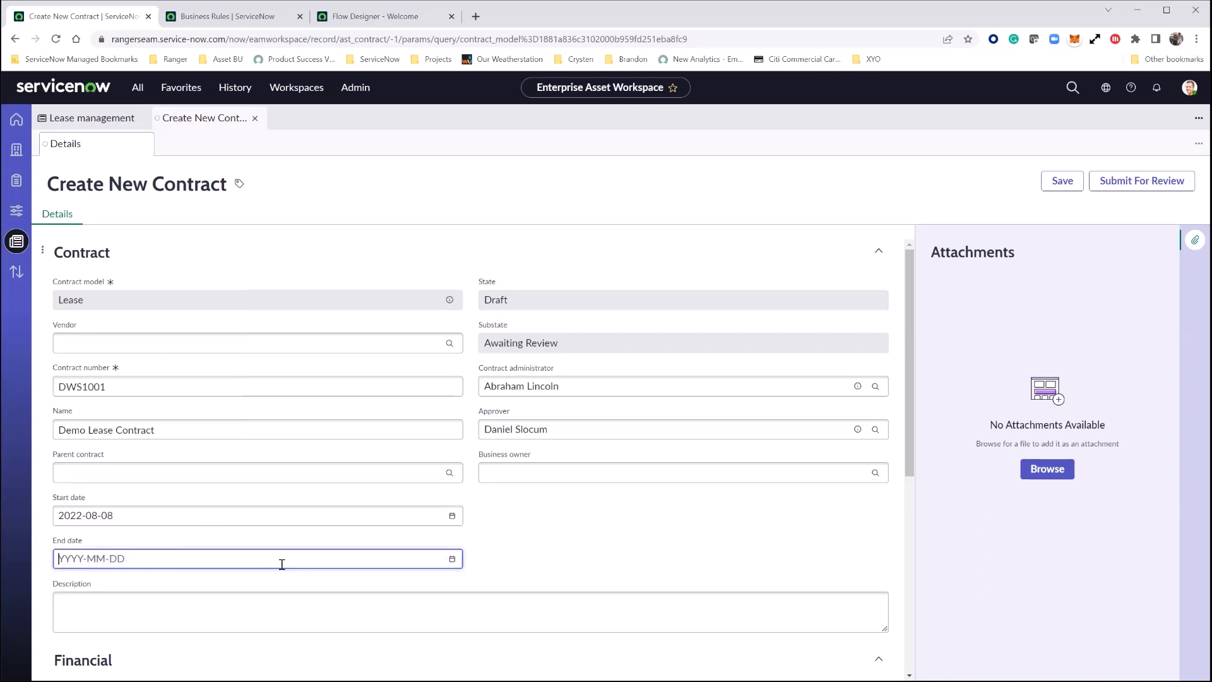
pyautogui.click(452, 560)
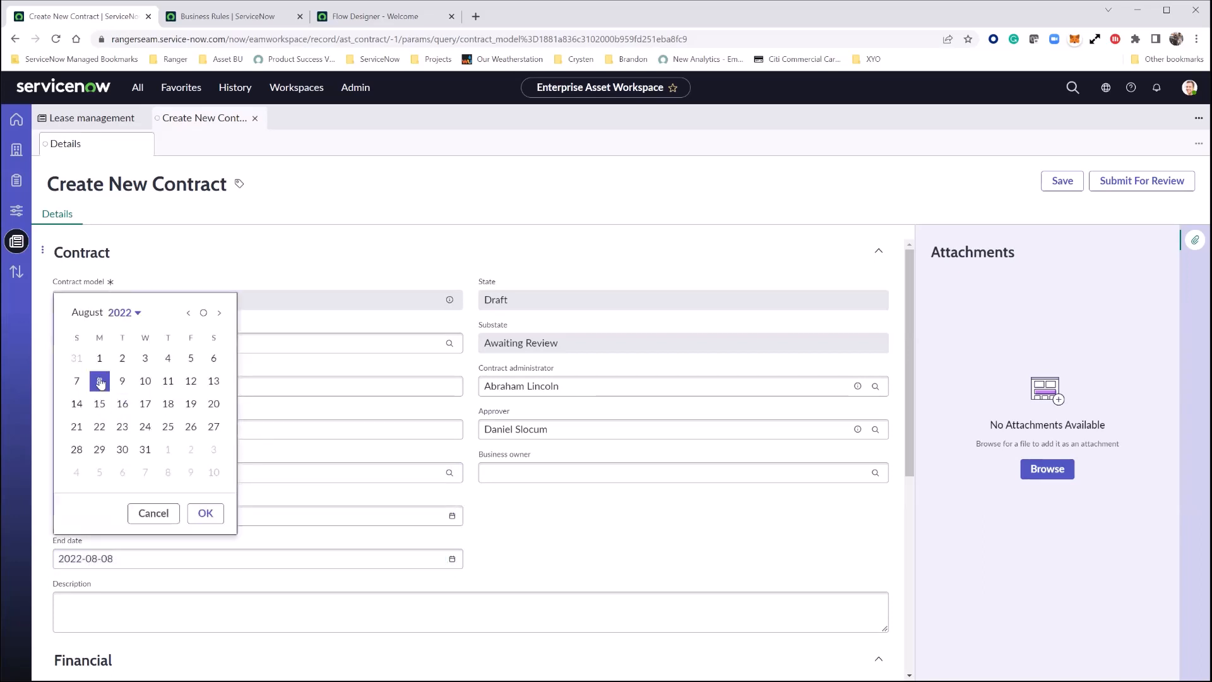
pyautogui.click(81, 557)
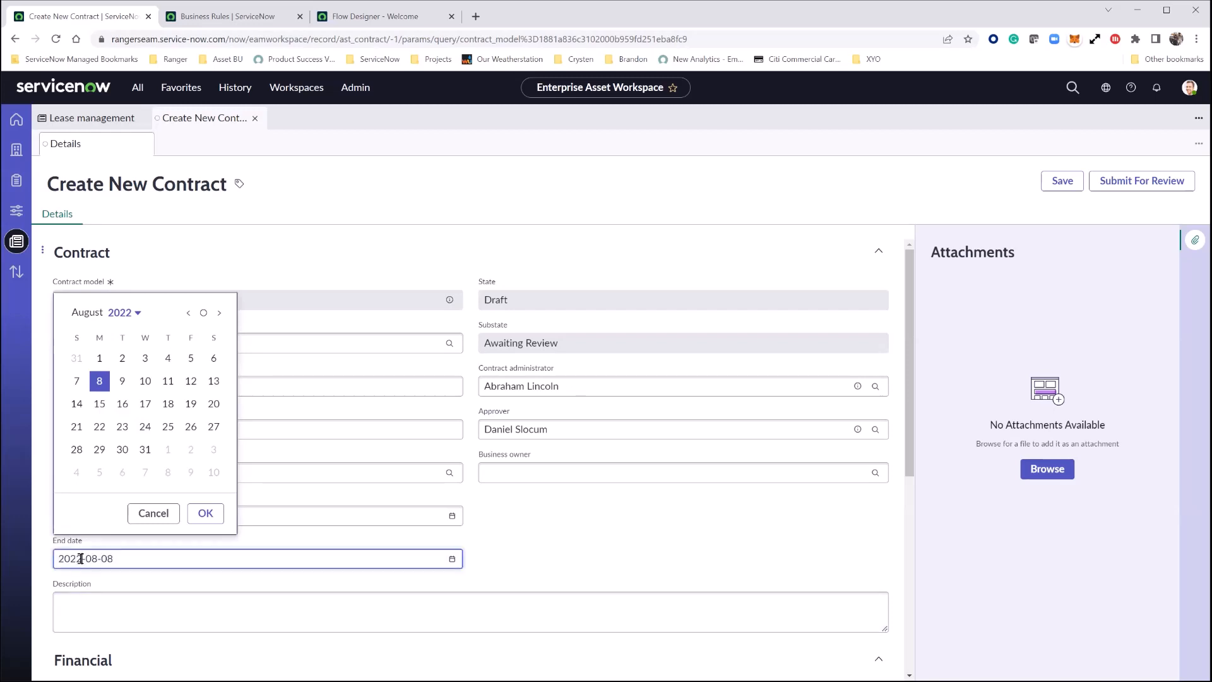
pyautogui.press('BackSpace')
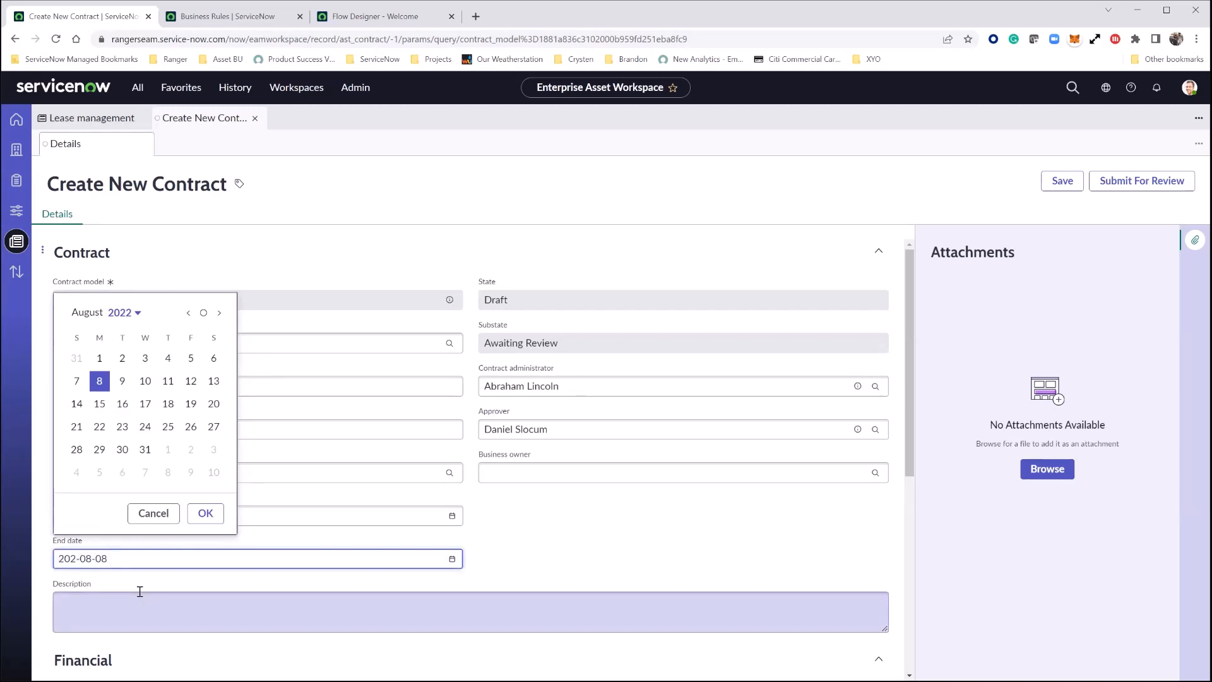
pyautogui.write('5')
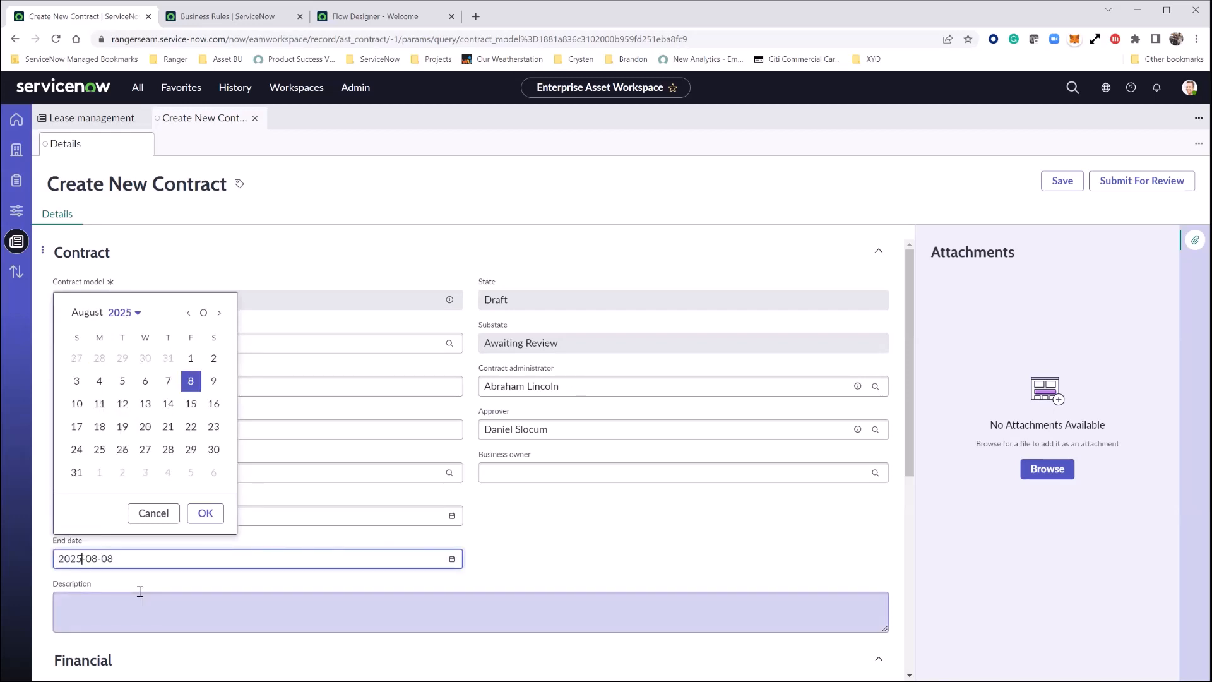
pyautogui.click(206, 514)
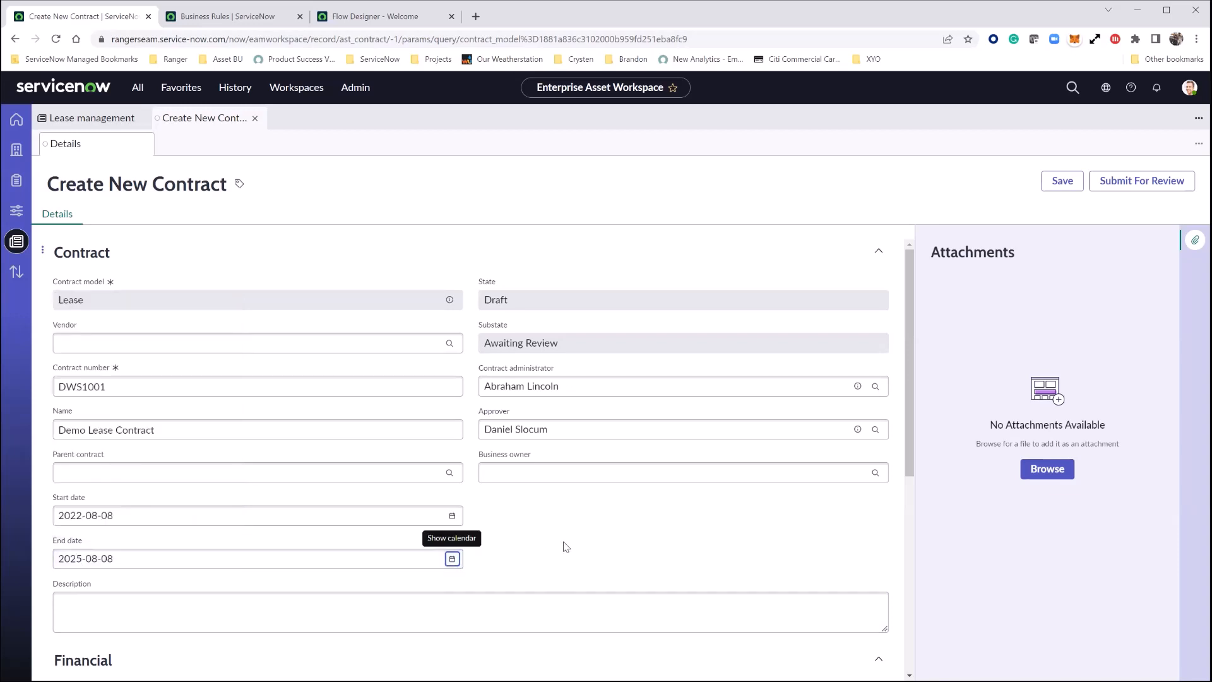
# - Clear the contract's payment amount and submit the new lease contract for review
pyautogui.click(380, 609)
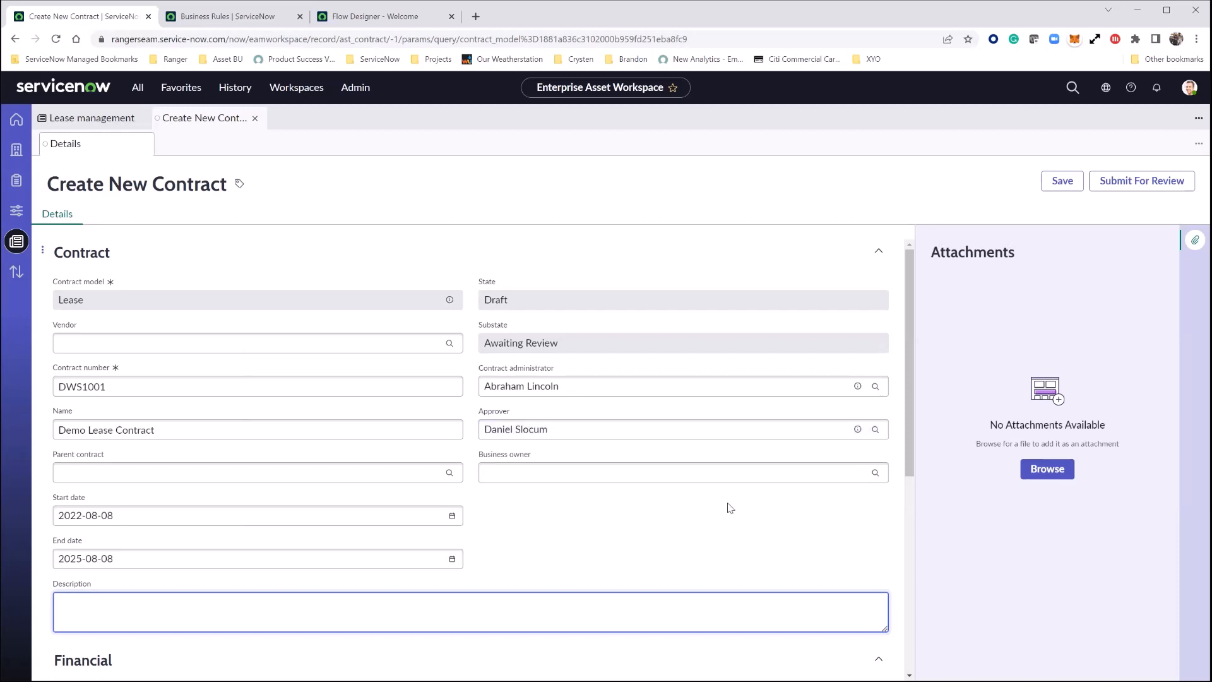
pyautogui.scroll(-5, 728, 508)
pyautogui.scroll(-2, 728, 508)
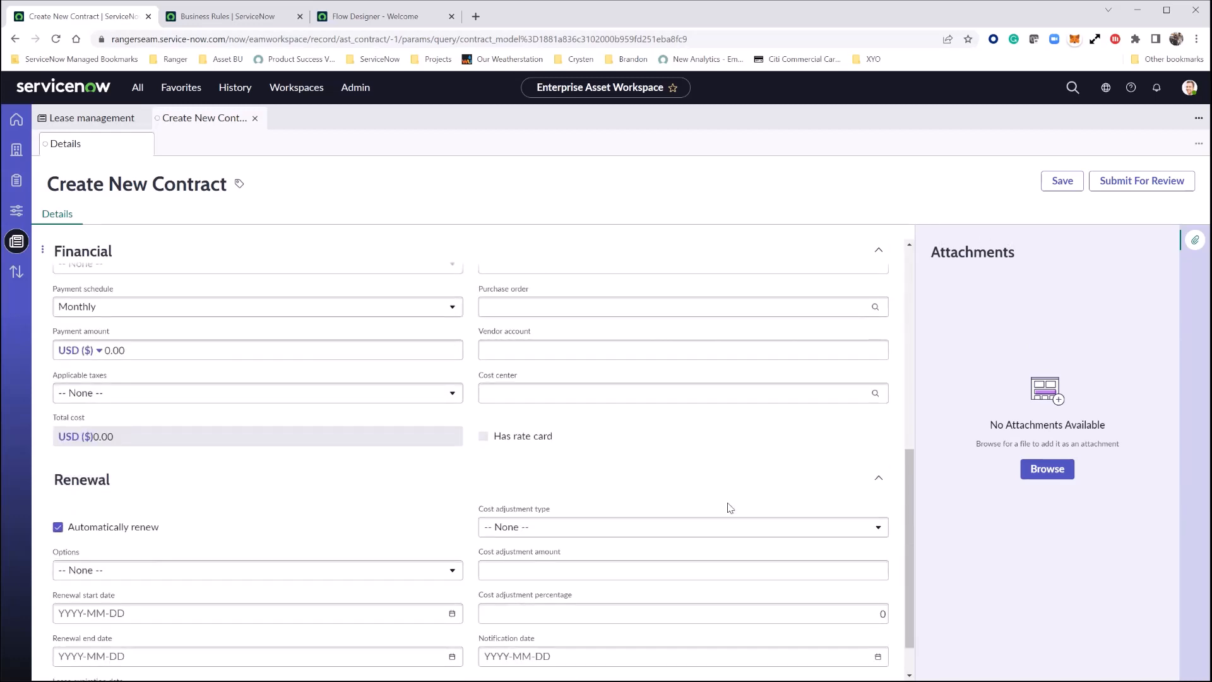
pyautogui.scroll(3, 728, 508)
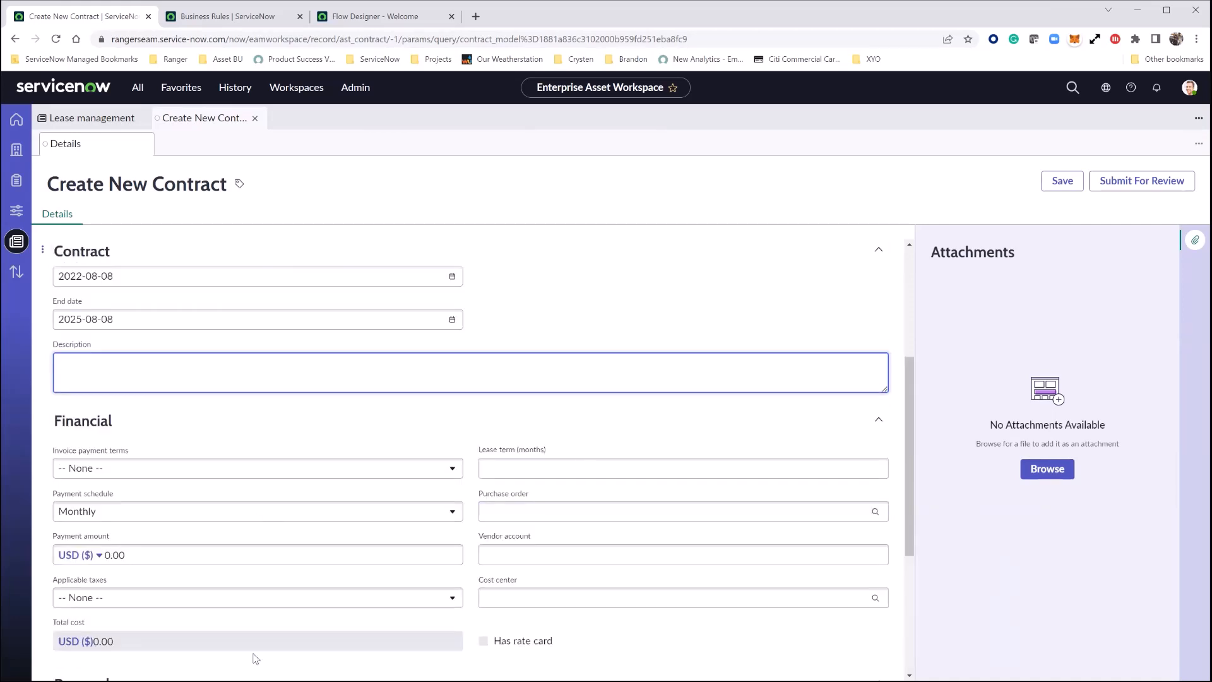
pyautogui.click(220, 558)
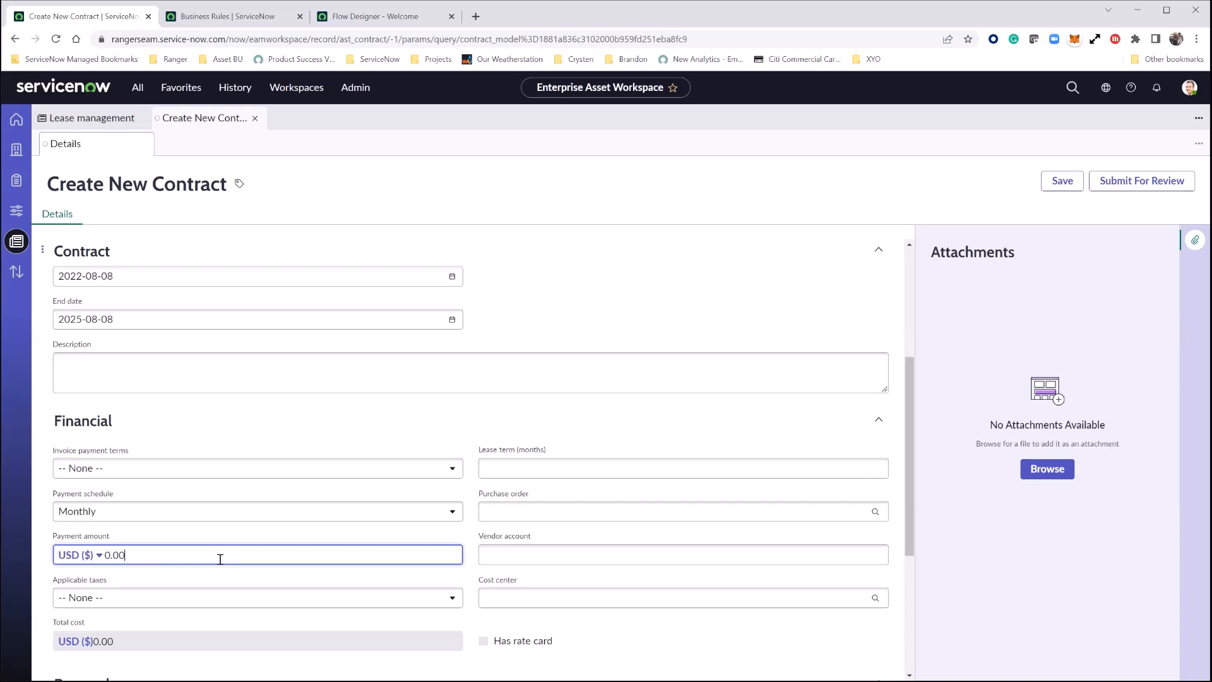
pyautogui.press('BackSpace')
pyautogui.press('BackSpace')
pyautogui.press('BackSpace')
pyautogui.click(678, 272)
pyautogui.click(1130, 183)
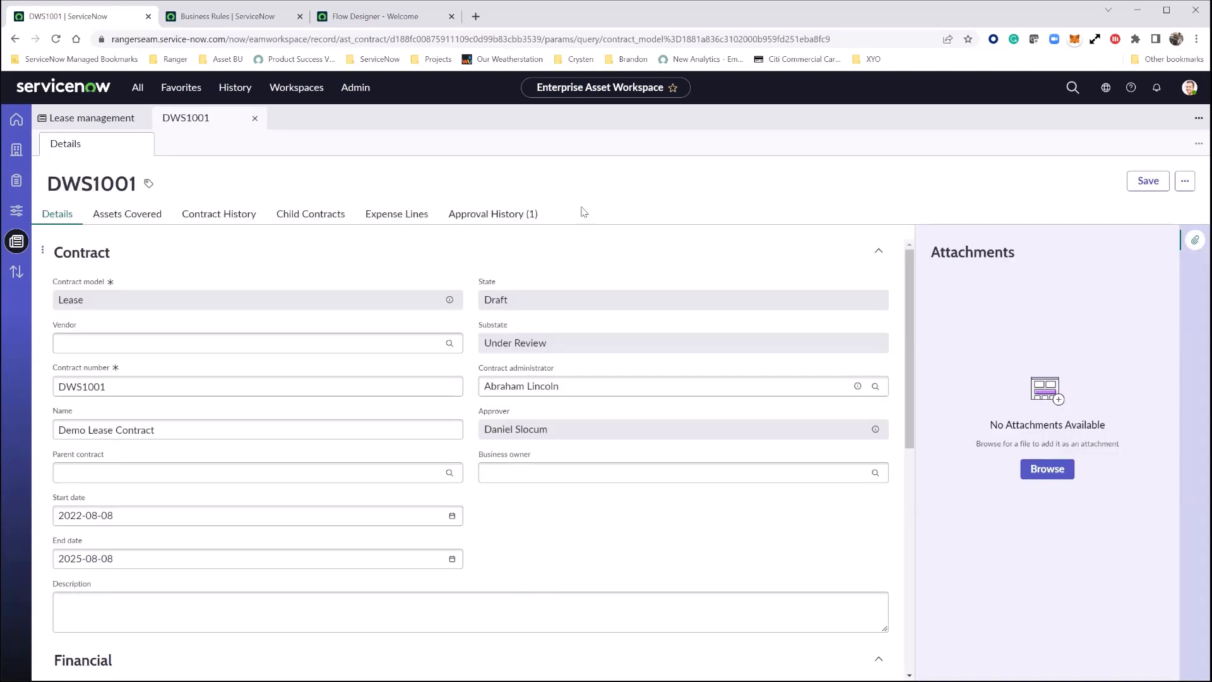
# - Add the assets FP10762, TP10329, M10125 and MP10763 to the assets covered by contract DWS1001 and save the contract
pyautogui.click(150, 218)
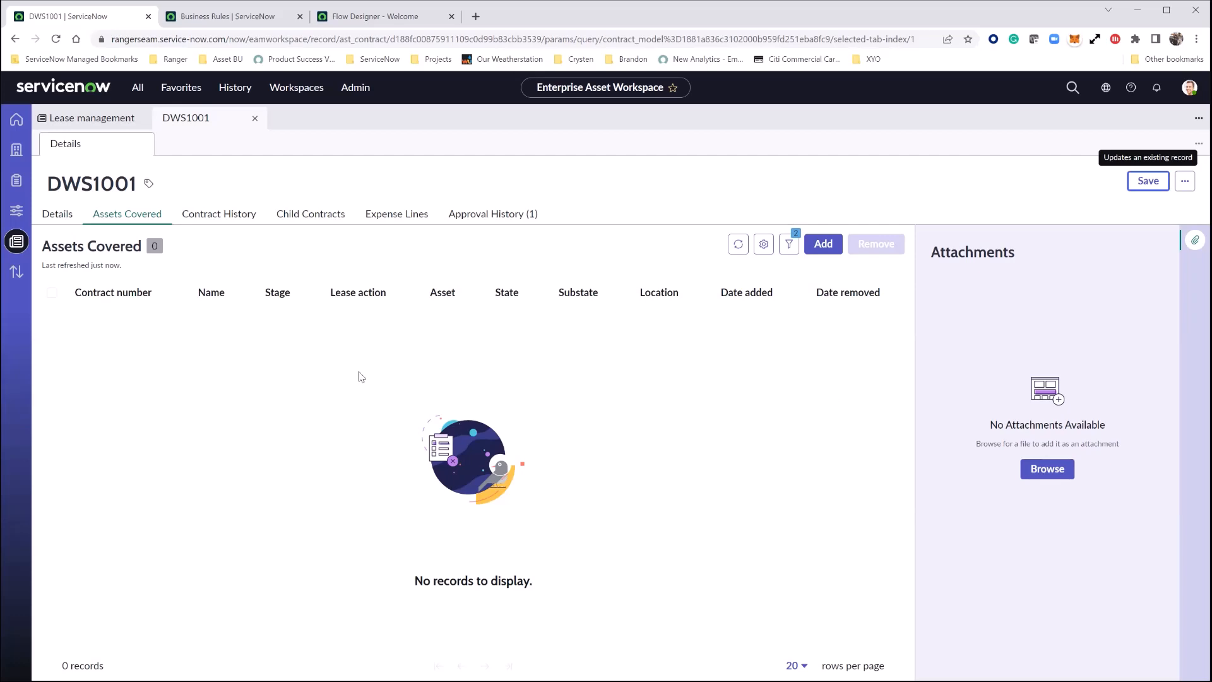
pyautogui.click(789, 247)
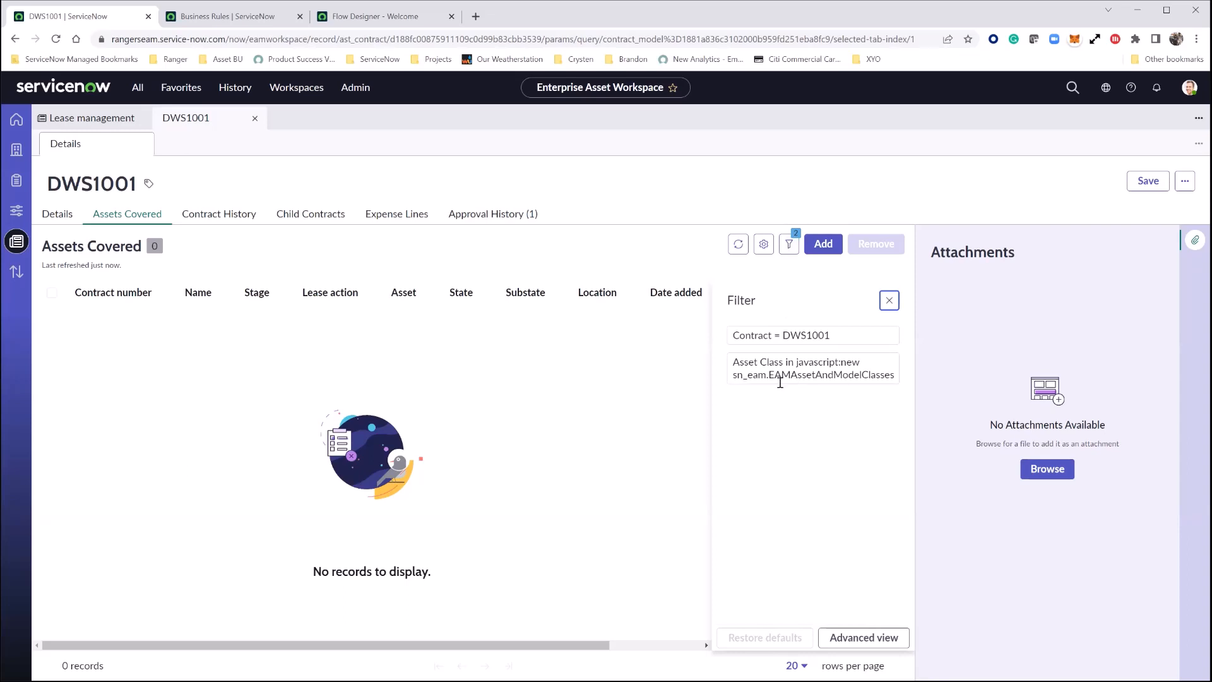
pyautogui.click(829, 247)
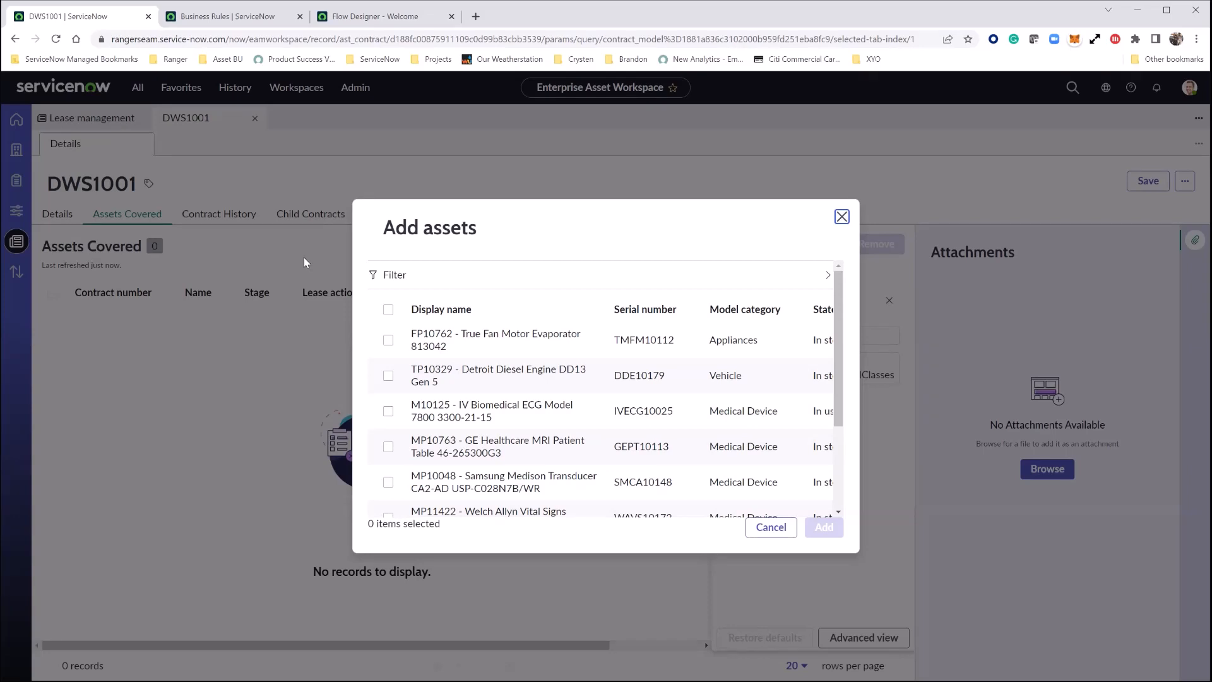
pyautogui.click(388, 340)
pyautogui.click(388, 376)
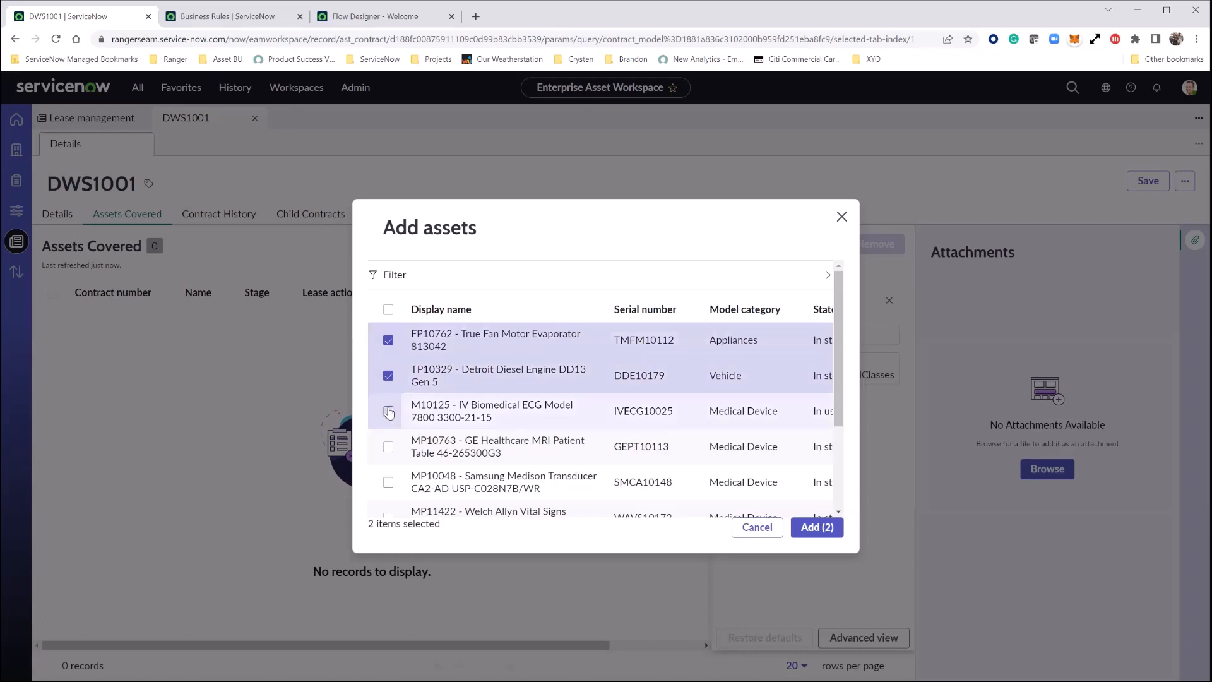
pyautogui.click(389, 412)
pyautogui.click(388, 446)
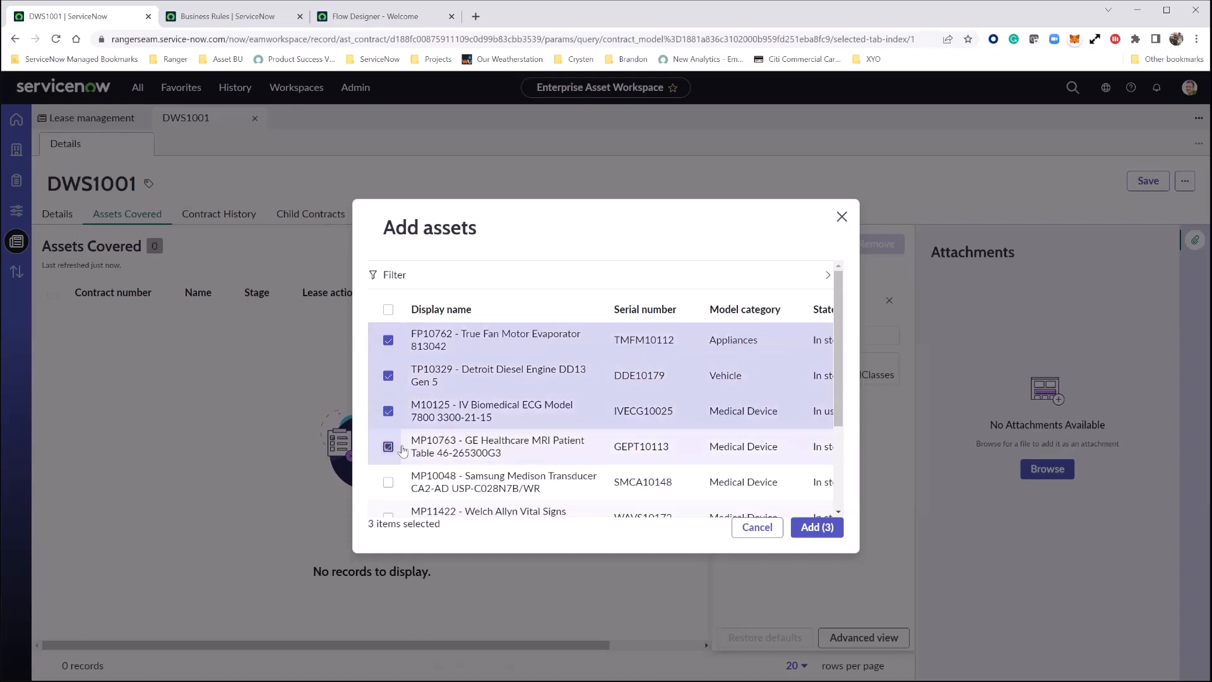
pyautogui.click(819, 534)
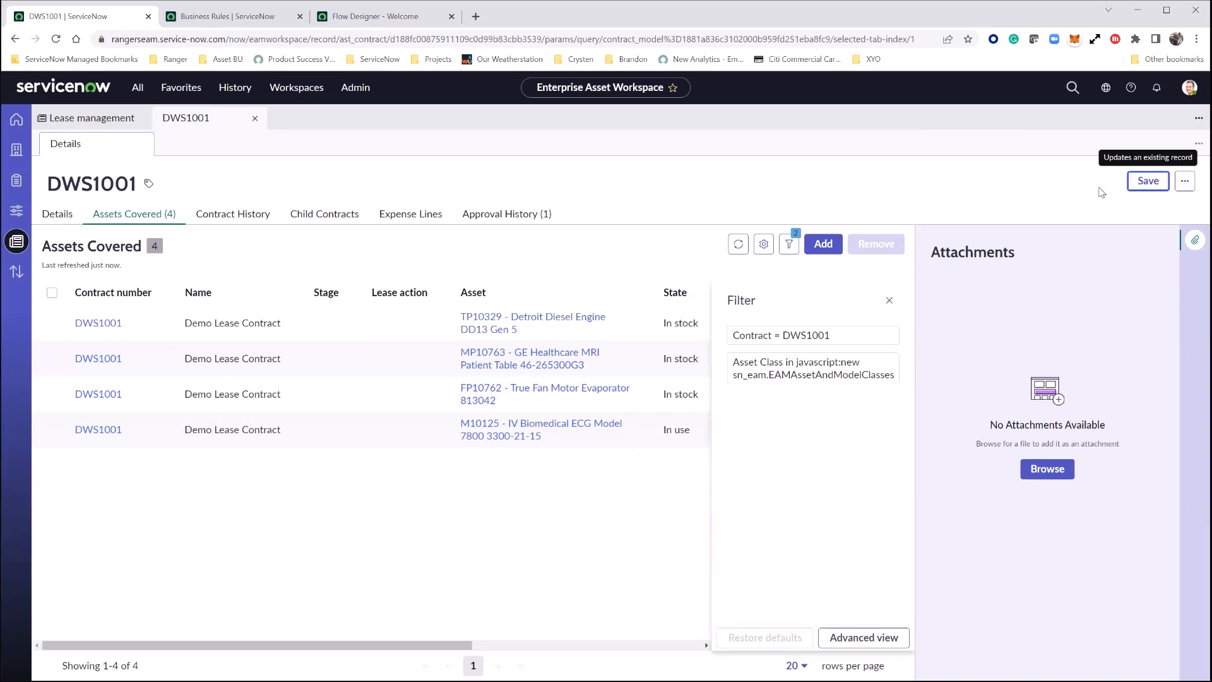
pyautogui.click(1145, 181)
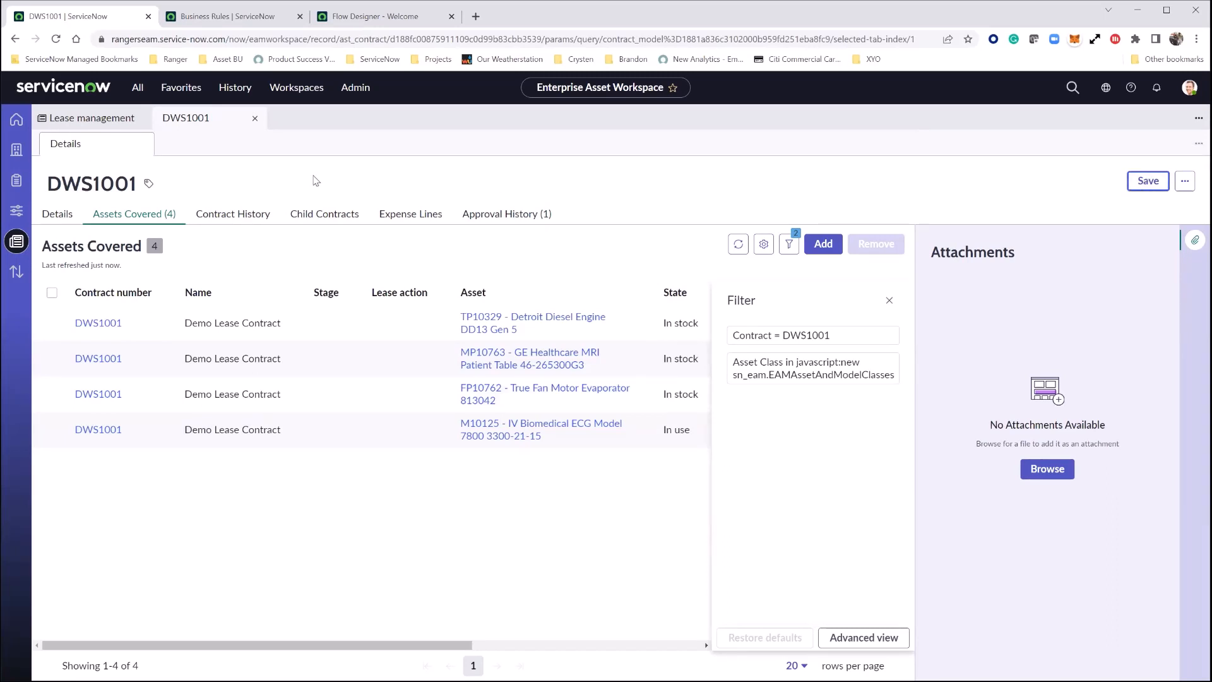
# - Review the financial details of contract DWS1001 and open its requested approval record from the approval history
pyautogui.click(58, 216)
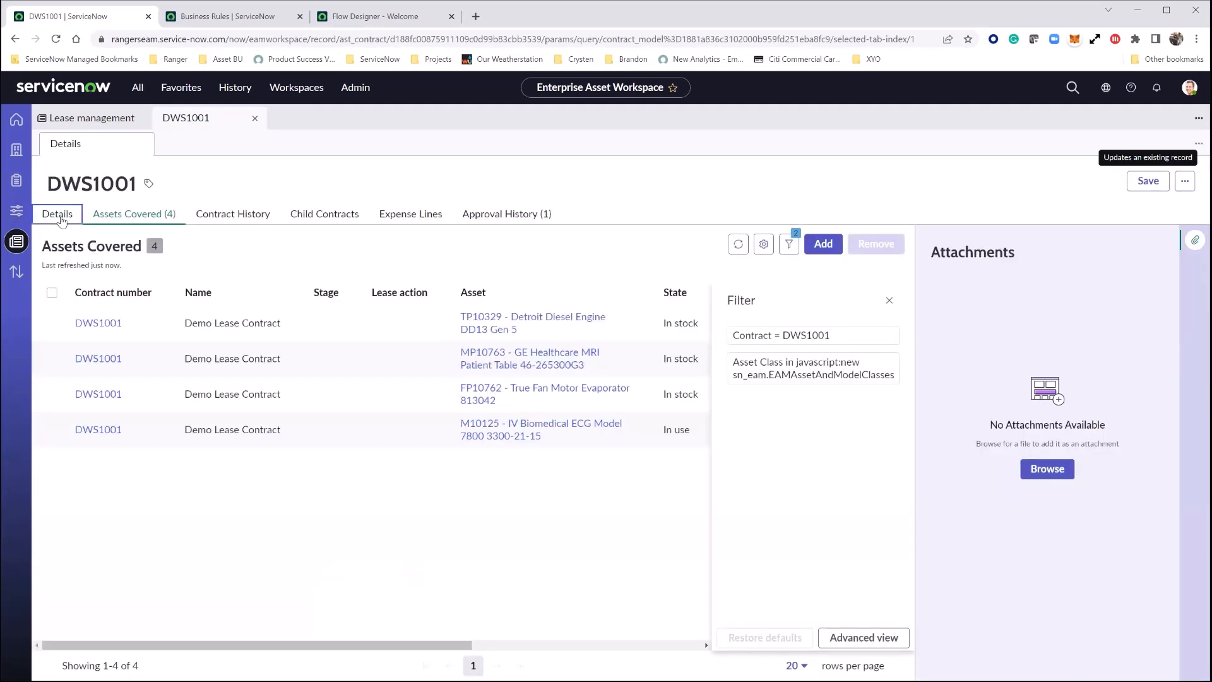
pyautogui.scroll(-8, 338, 445)
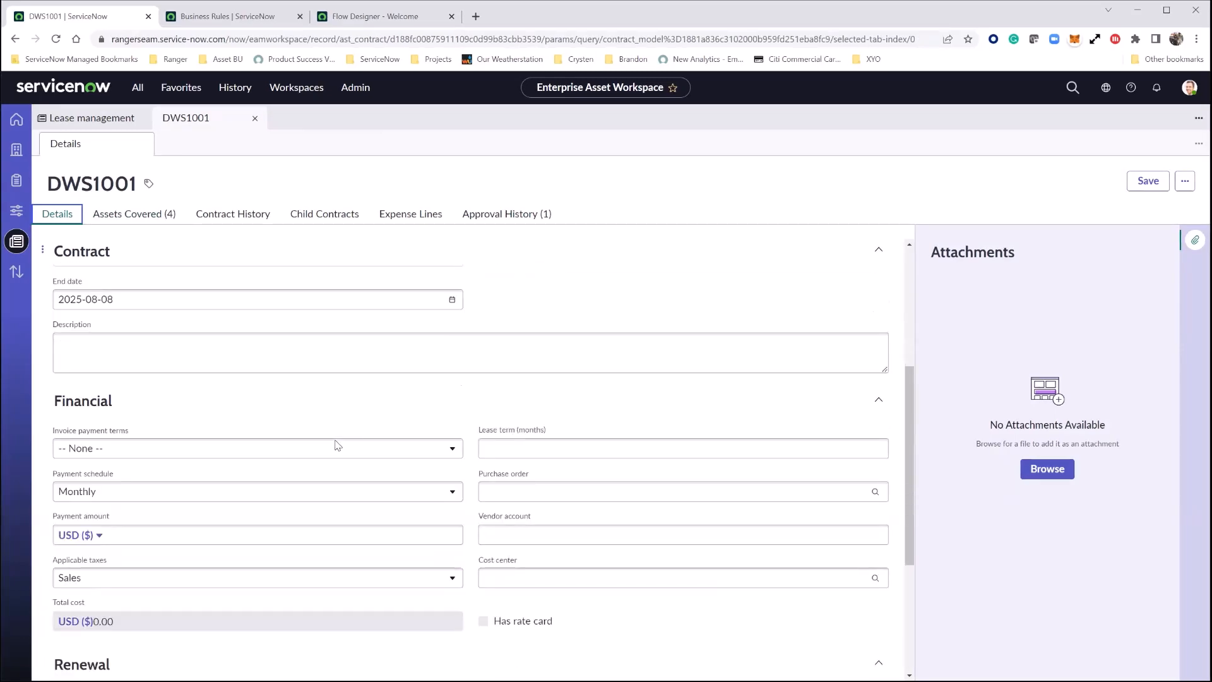
pyautogui.click(505, 215)
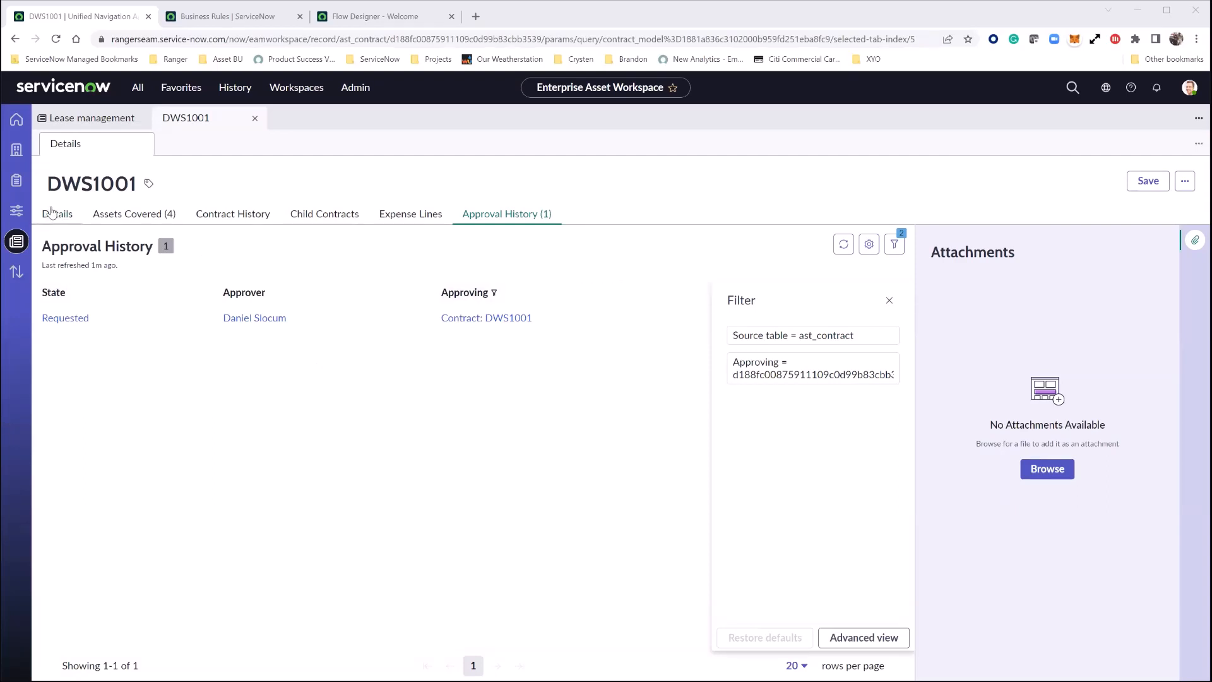
pyautogui.click(69, 319)
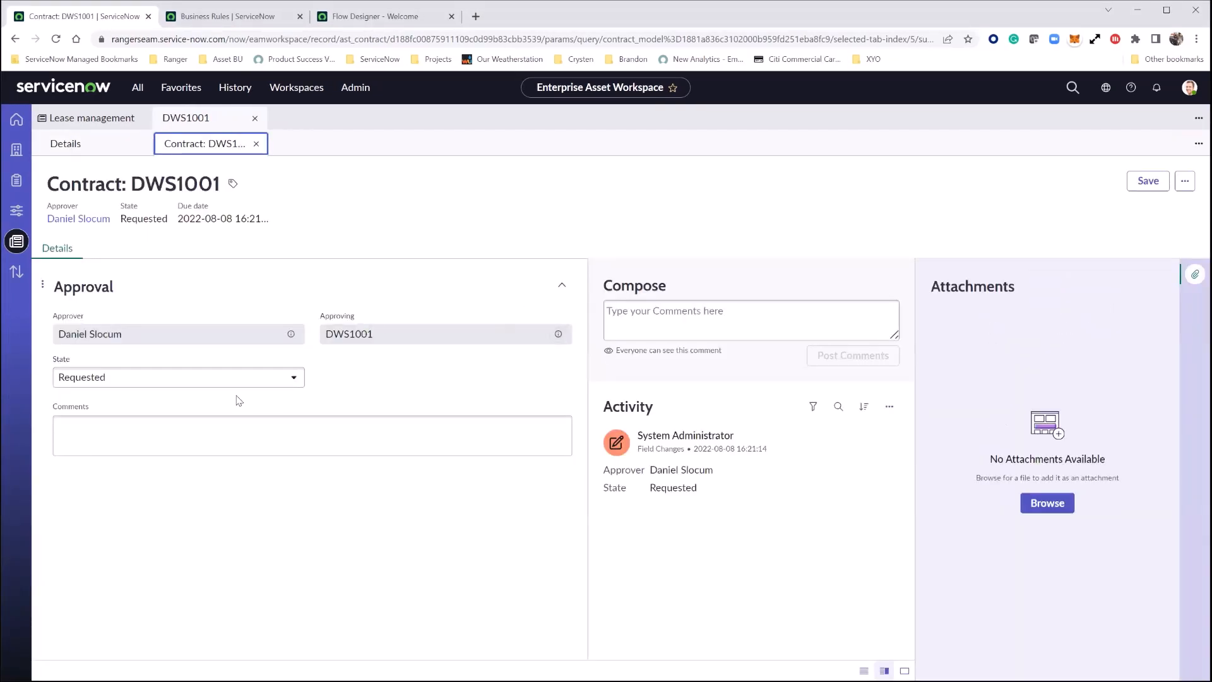
# - Set the approval record's state for contract DWS1001 to Approved and save it
pyautogui.click(285, 385)
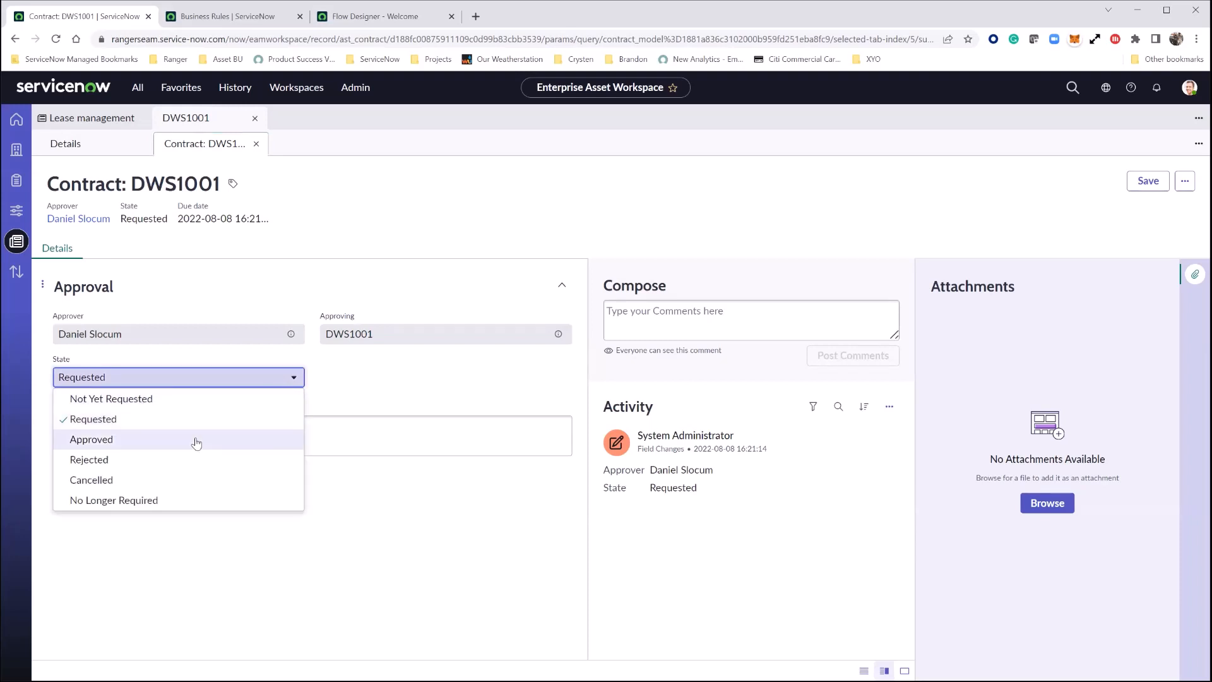
pyautogui.click(197, 441)
pyautogui.click(1130, 184)
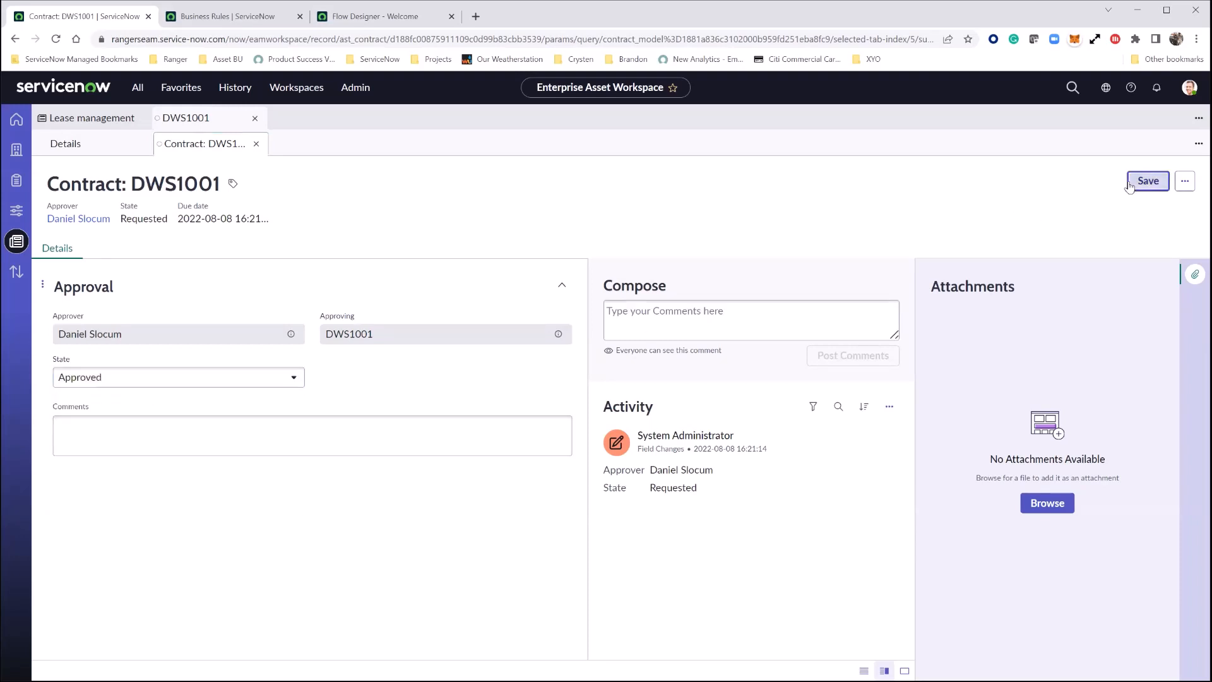
pyautogui.click(1143, 183)
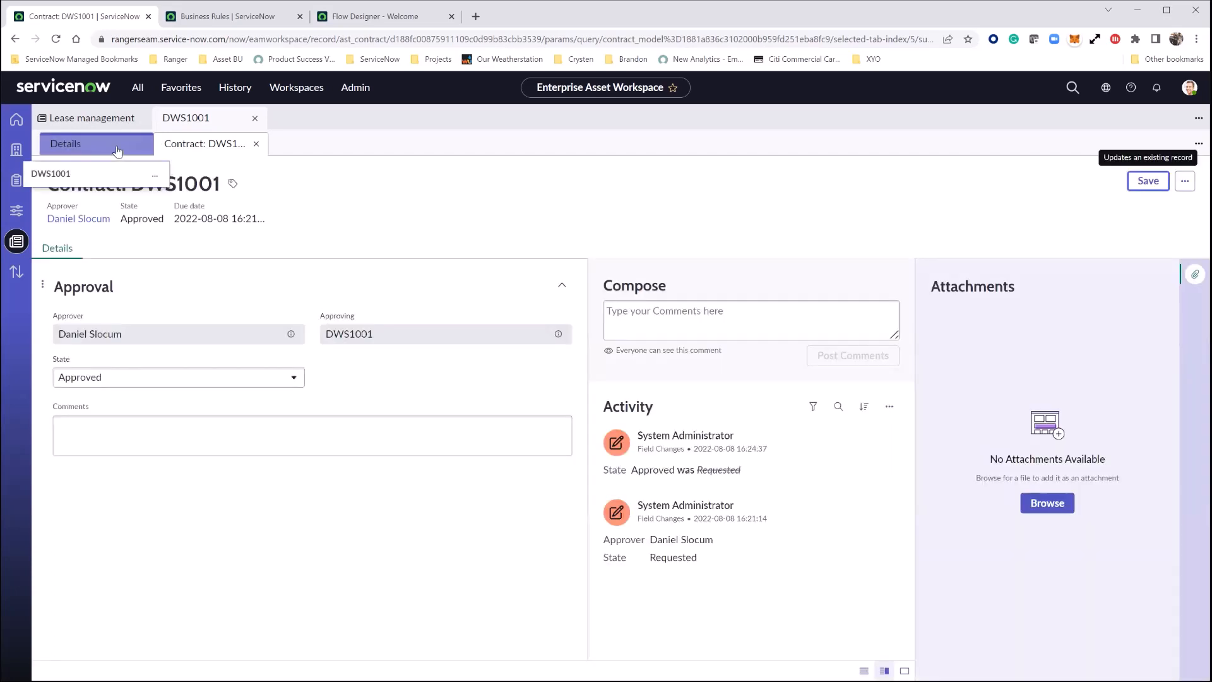
# - Return to the details of contract DWS1001 and reload the record to check its state after the approval
pyautogui.click(117, 151)
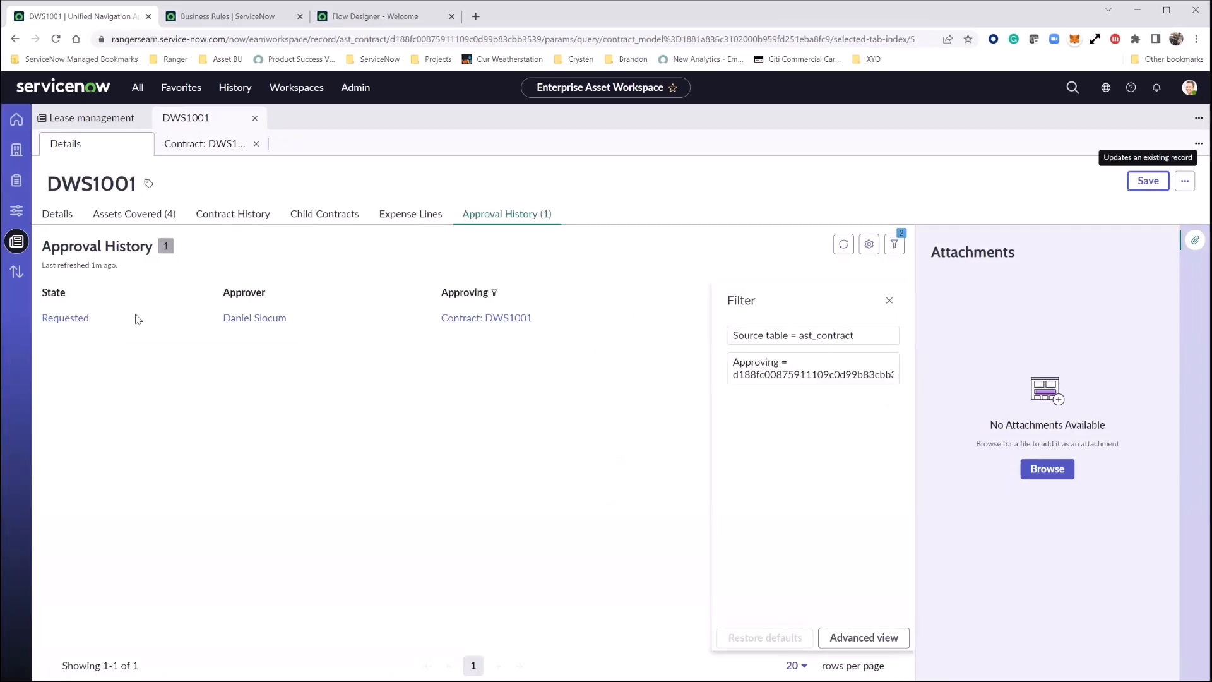
pyautogui.click(62, 216)
pyautogui.scroll(6, 337, 352)
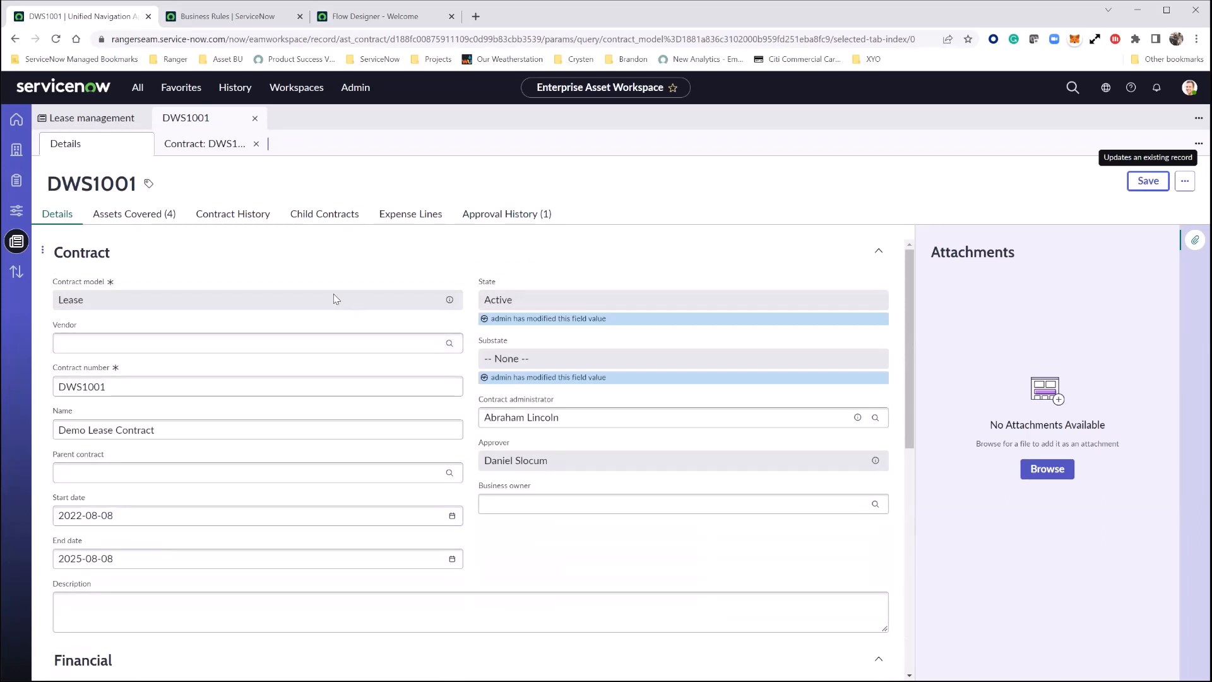
pyautogui.click(56, 39)
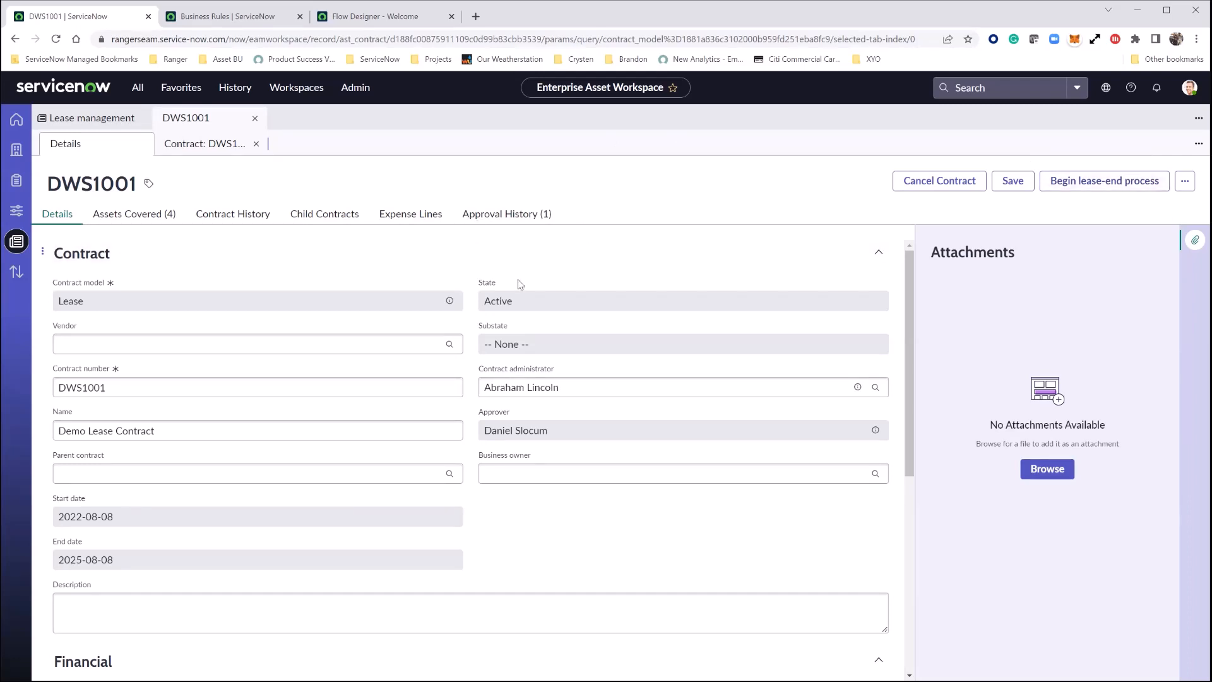
# - Examine the lease-related business rules and the Common Lease Contract Expiration flow in Flow Designer, and open the list of subflows
pyautogui.click(234, 18)
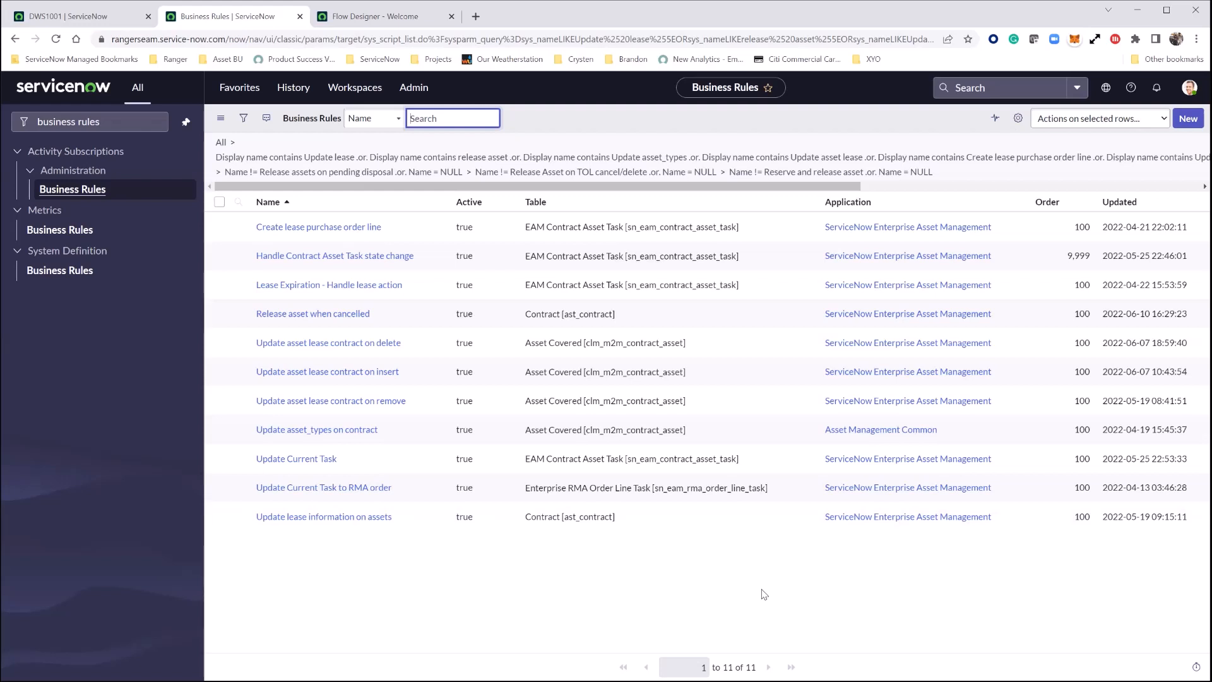
pyautogui.click(377, 21)
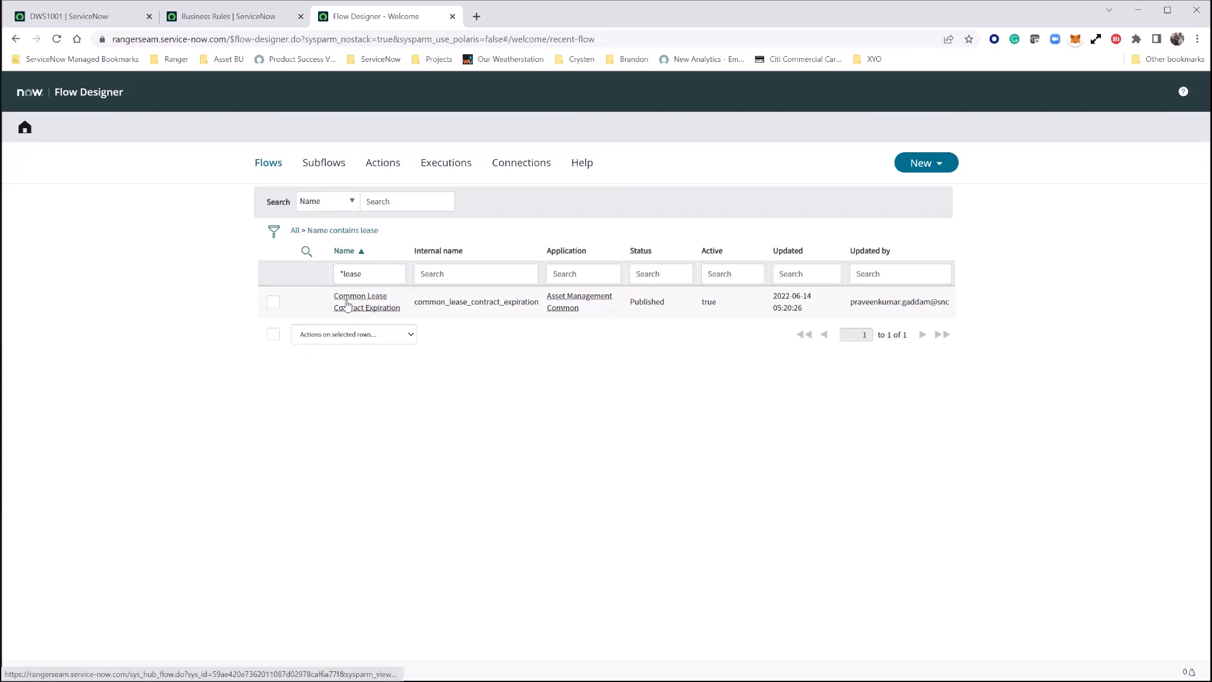
pyautogui.click(90, 17)
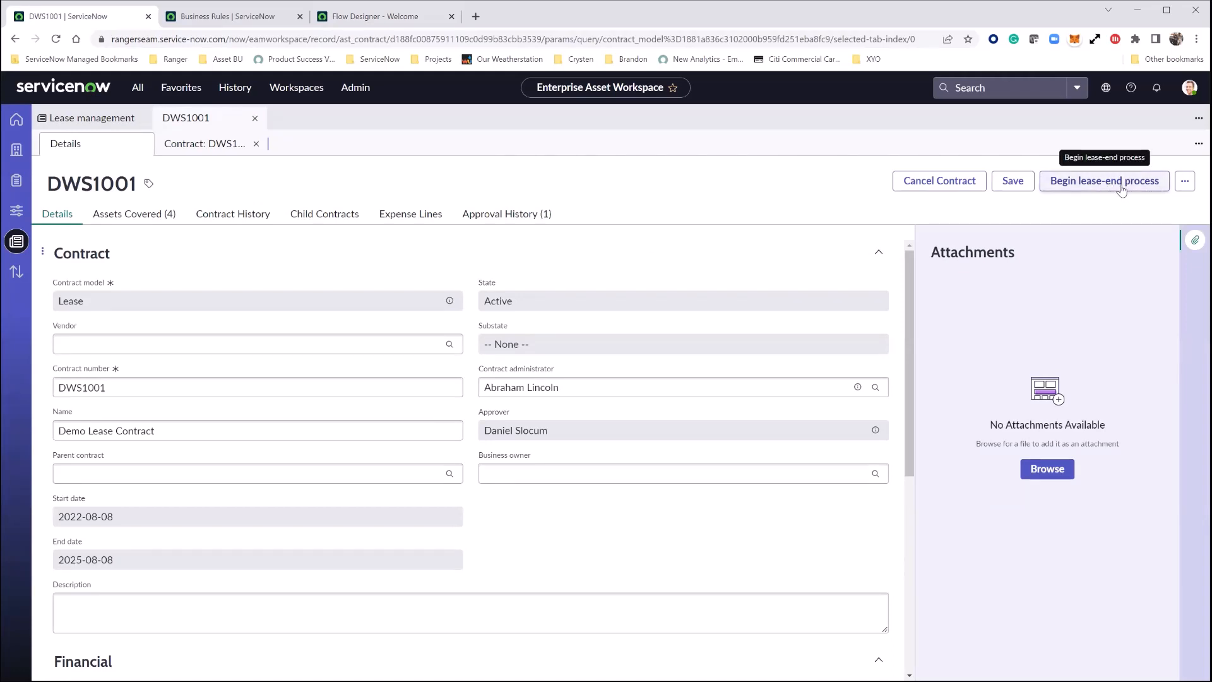
pyautogui.click(377, 17)
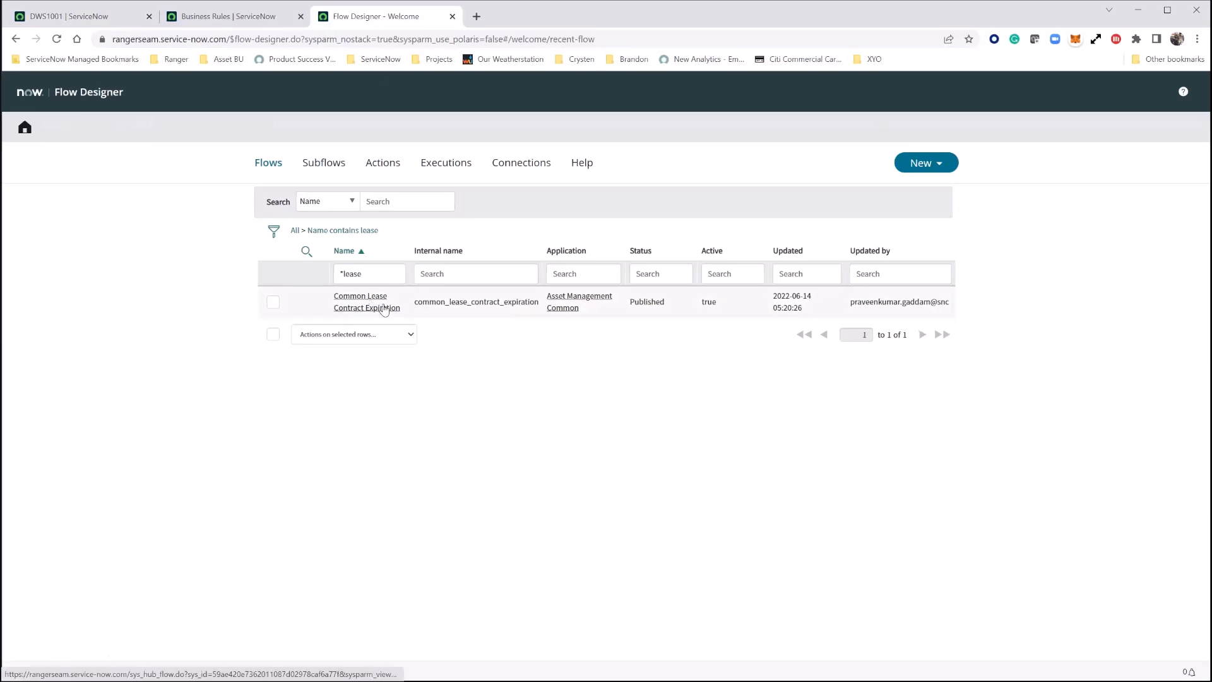
pyautogui.click(324, 163)
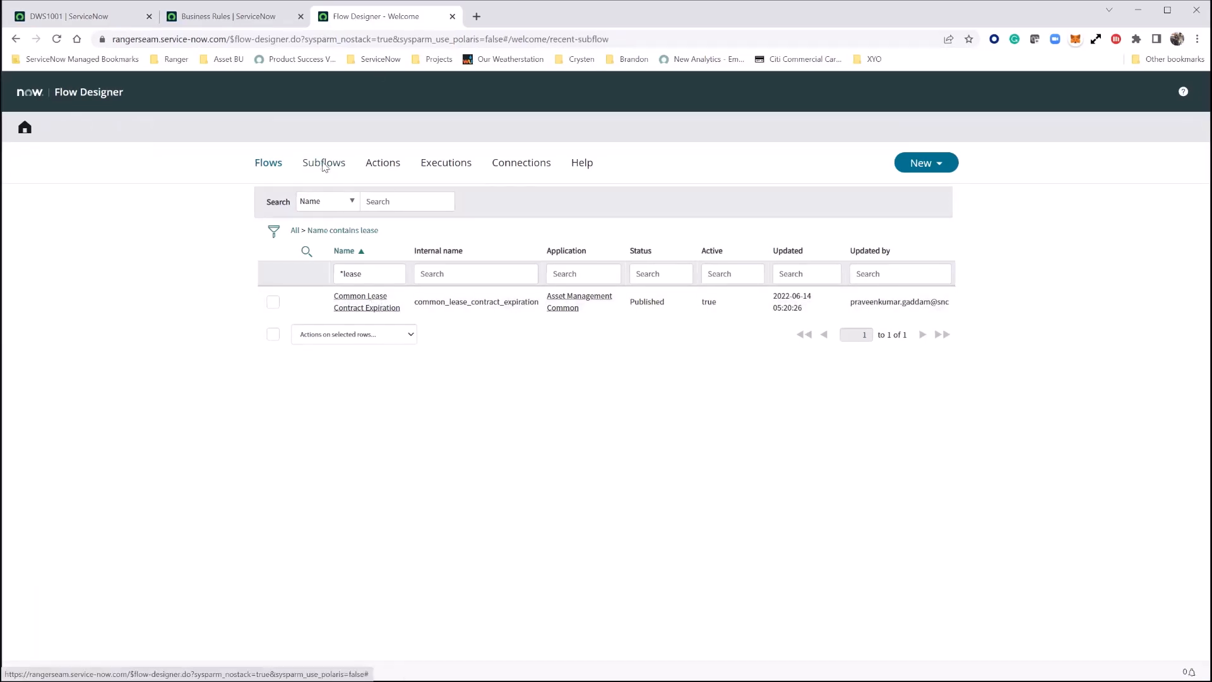